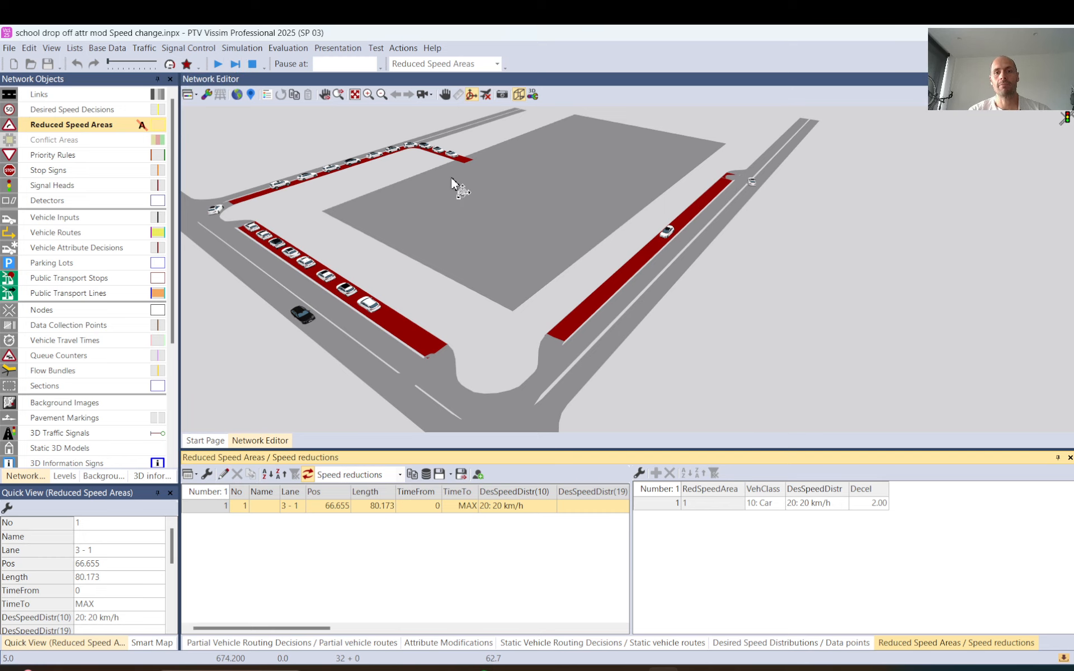
Switch the network from 3D to 2D view and check the selected reduced speed area's desired speed distributions
{"action": "left_click", "coordinate": [520, 94]}
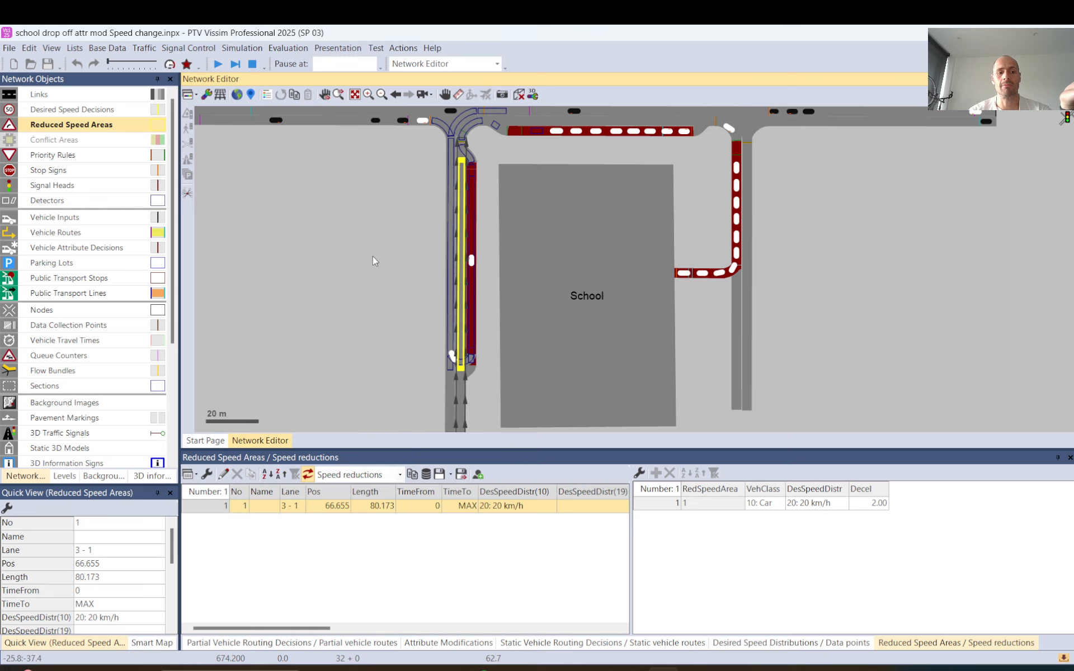
{"action": "left_click", "coordinate": [103, 618]}
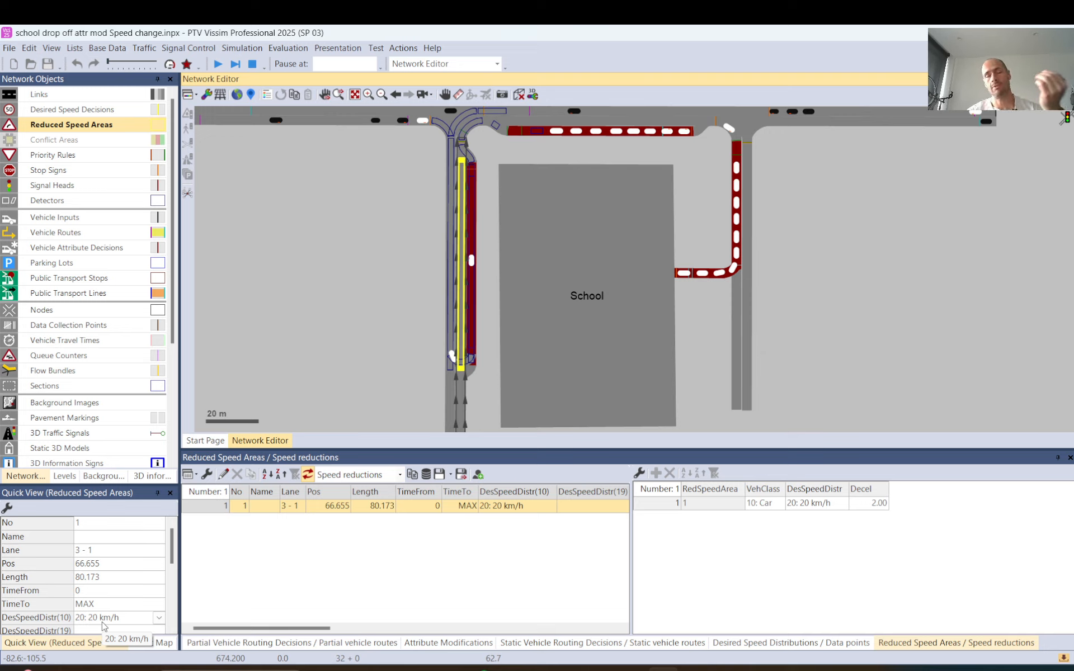
{"action": "left_click", "coordinate": [103, 631]}
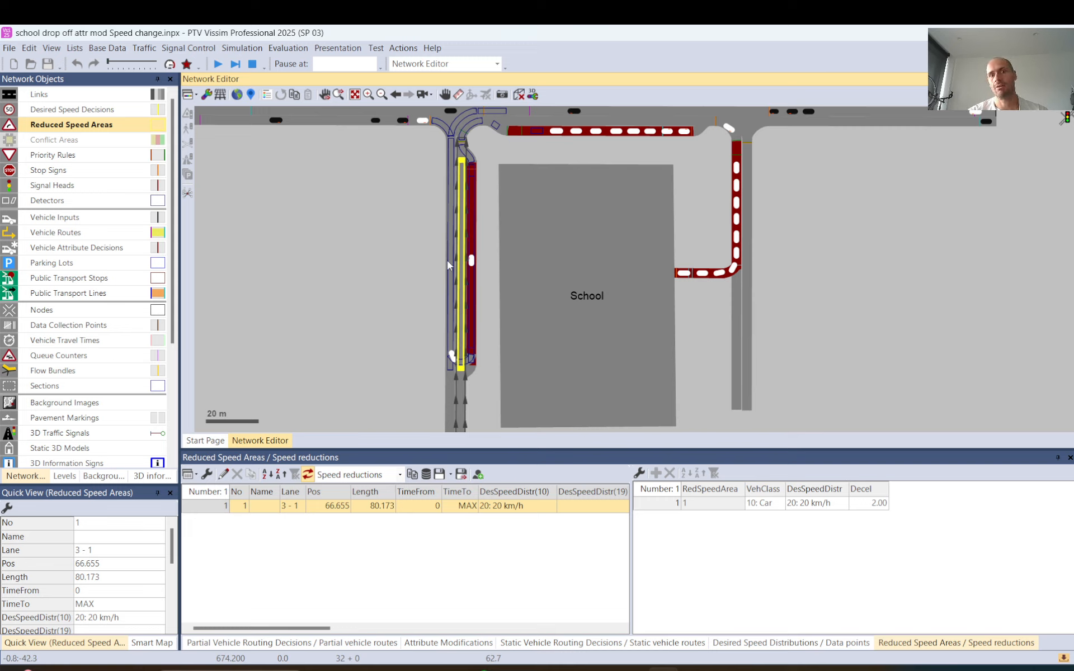
Select the long detector with port number 2 on the drop-off lane west of the school and examine its extent
{"action": "left_click", "coordinate": [484, 230]}
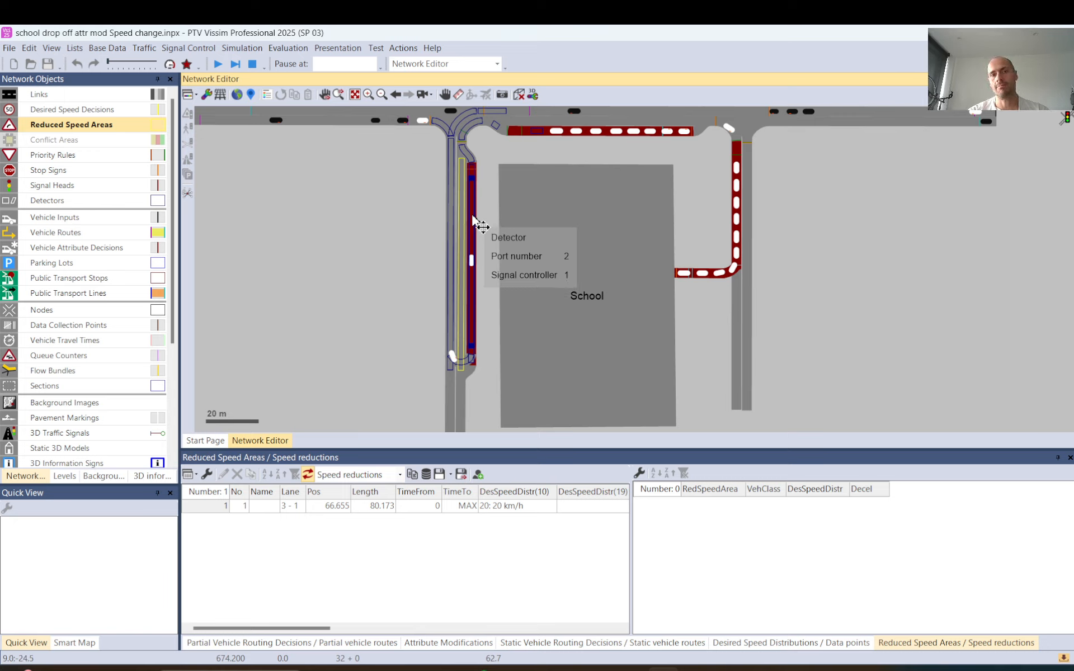
{"action": "scroll", "coordinate": [472, 193], "scroll_direction": "up", "scroll_amount": 2}
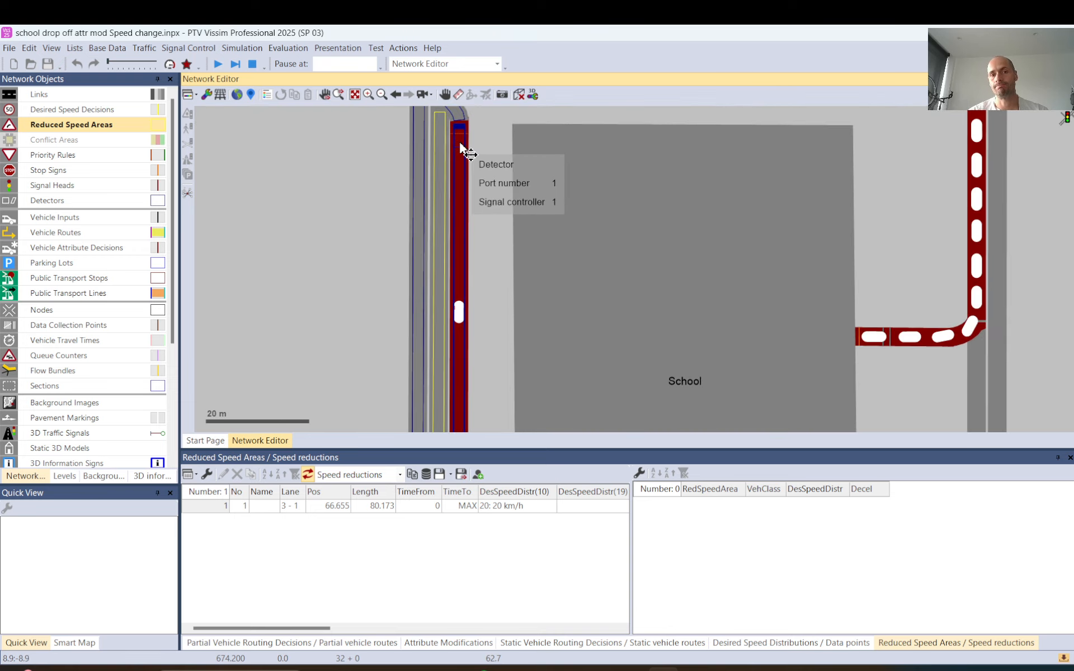
{"action": "scroll", "coordinate": [522, 195], "scroll_direction": "down", "scroll_amount": 2}
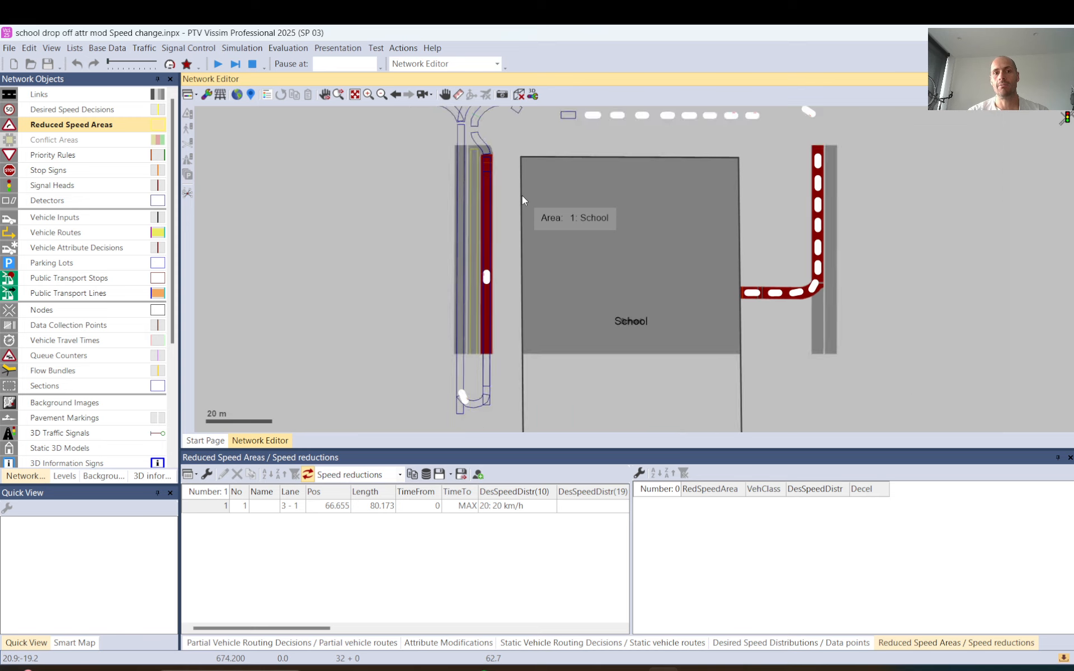
{"action": "left_click", "coordinate": [490, 226]}
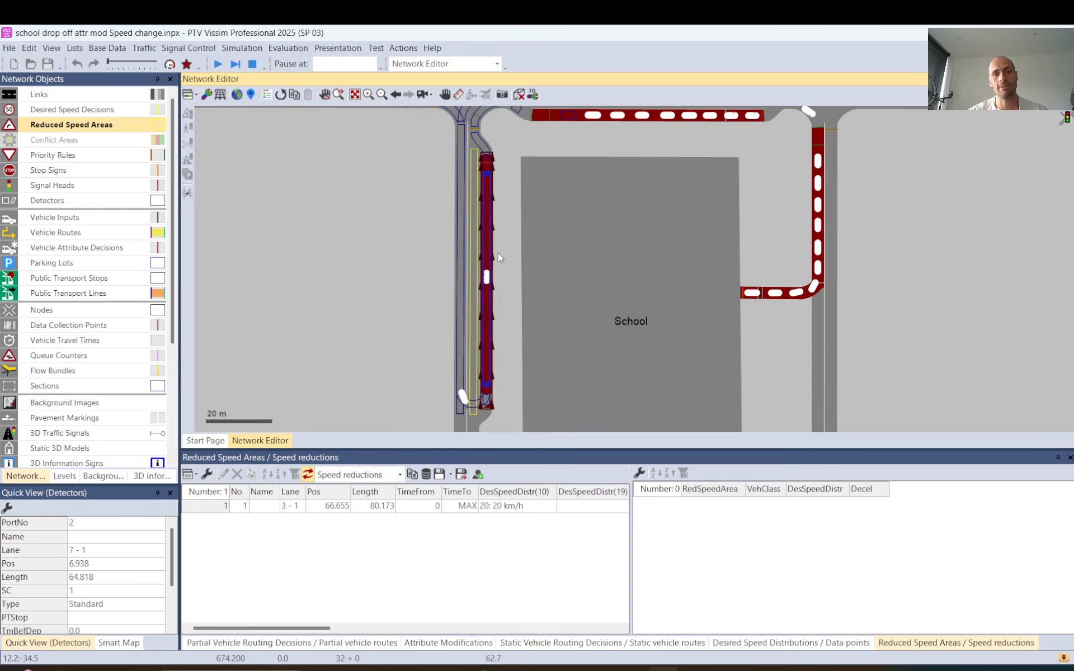
{"action": "scroll", "coordinate": [498, 253], "scroll_direction": "down", "scroll_amount": 3}
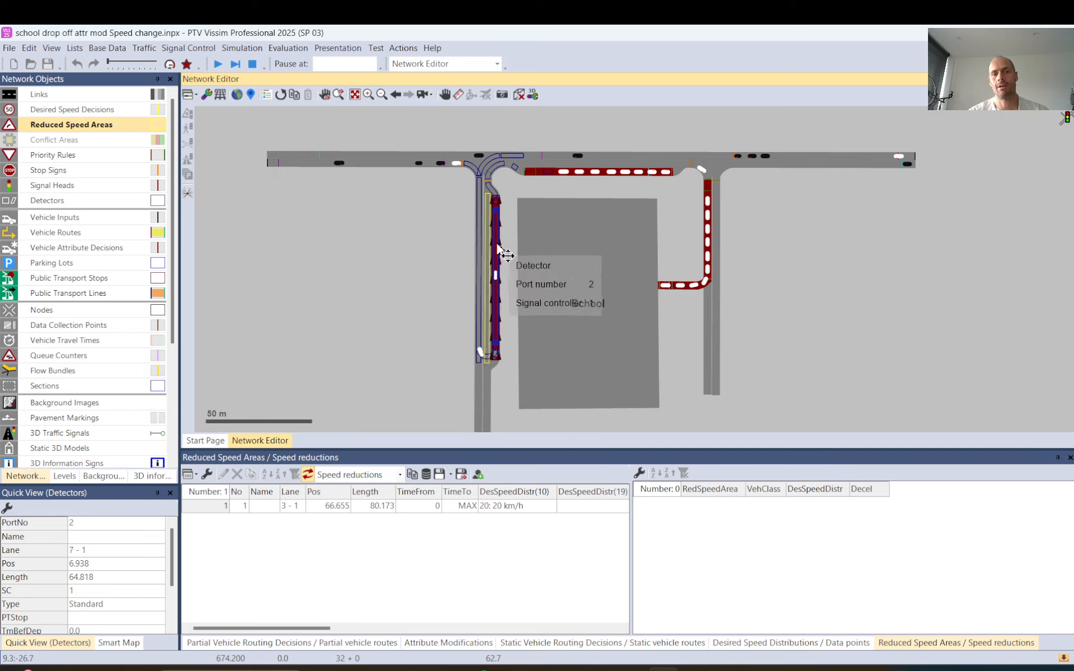
{"action": "scroll", "coordinate": [497, 246], "scroll_direction": "up", "scroll_amount": 3}
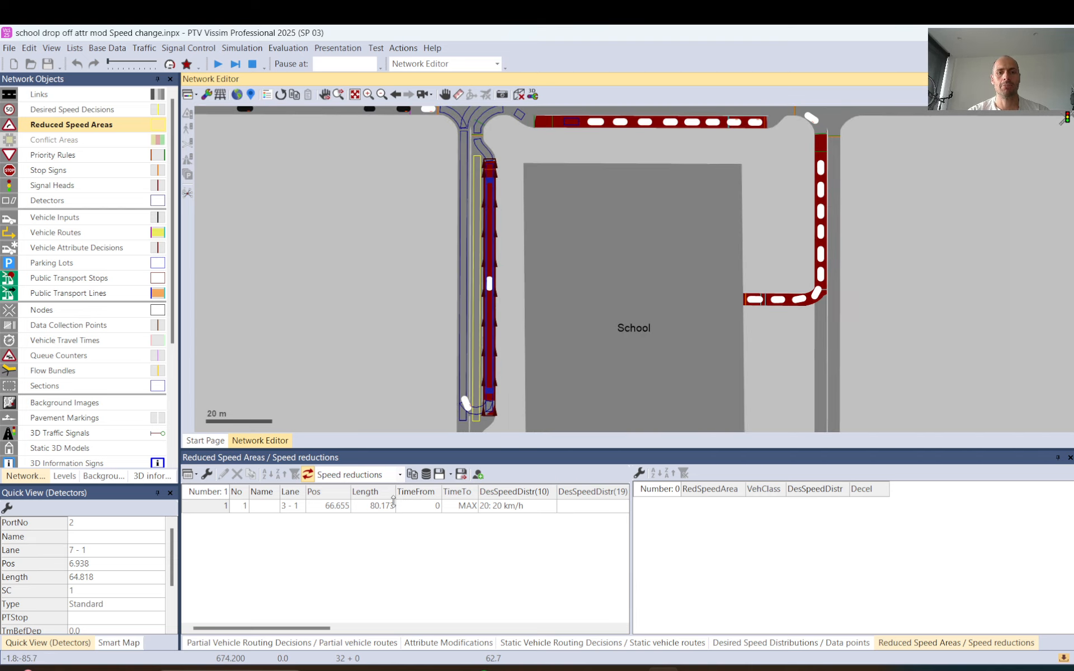
Open reduced speed area 1, check its desired speed distribution for cars, and leave the settings unchanged
{"action": "double_click", "coordinate": [477, 298]}
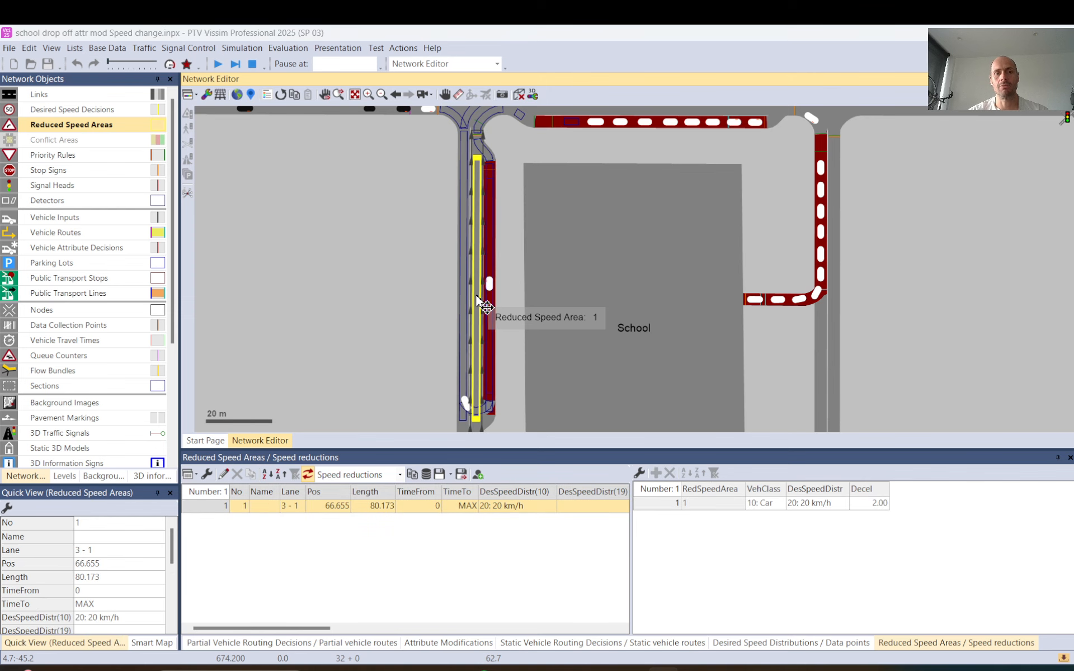
{"action": "left_click", "coordinate": [312, 269]}
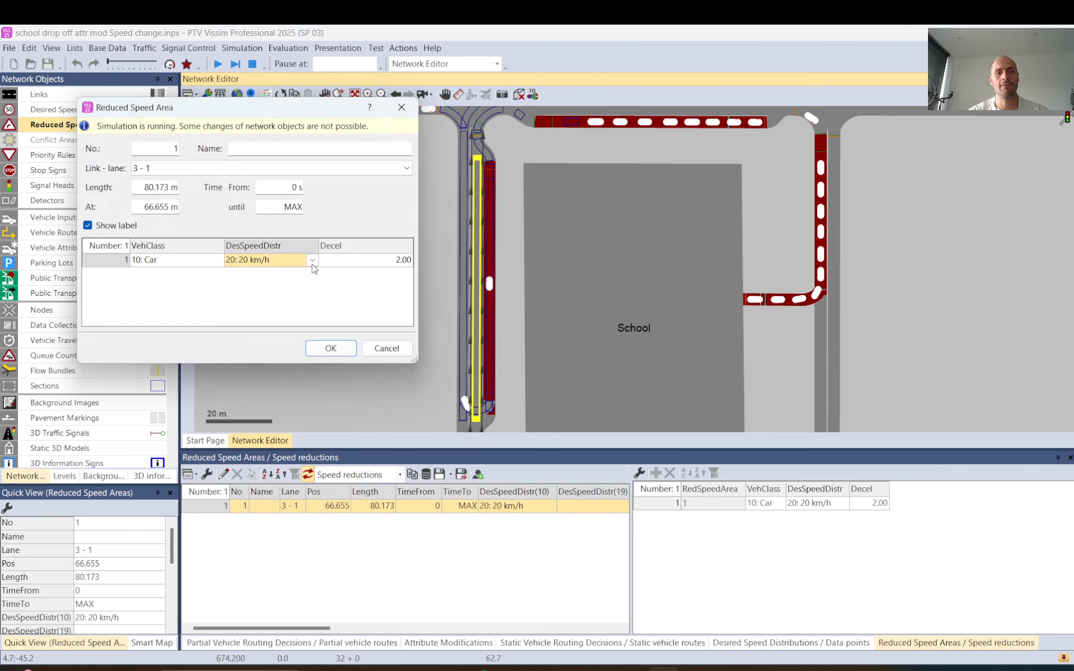
{"action": "left_click", "coordinate": [312, 270]}
{"action": "left_click", "coordinate": [405, 354]}
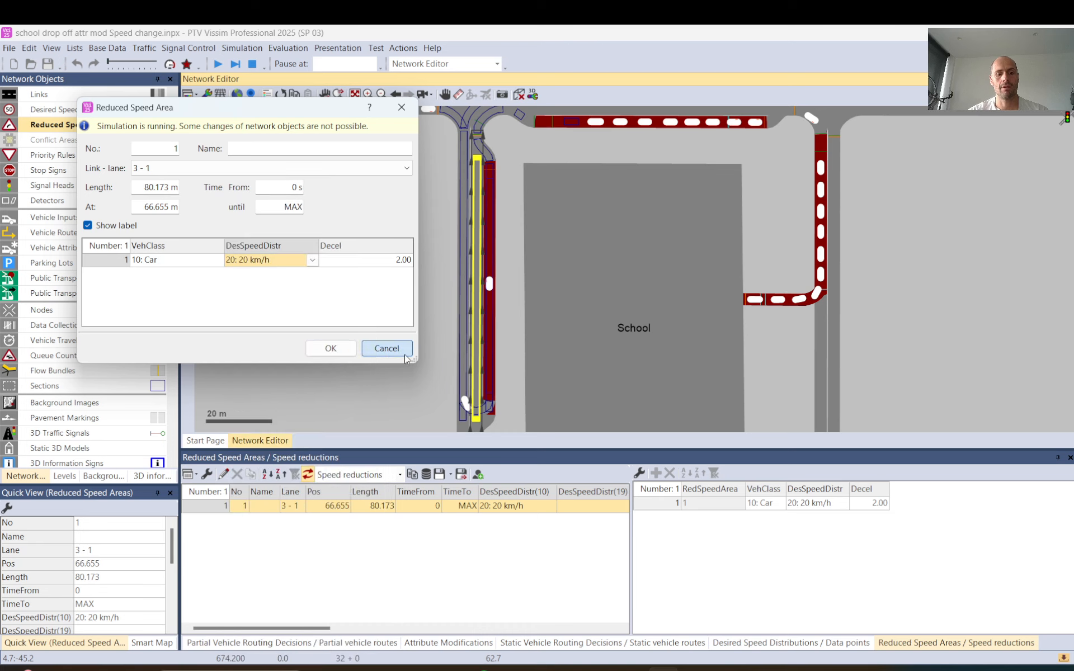
{"action": "left_click", "coordinate": [404, 354]}
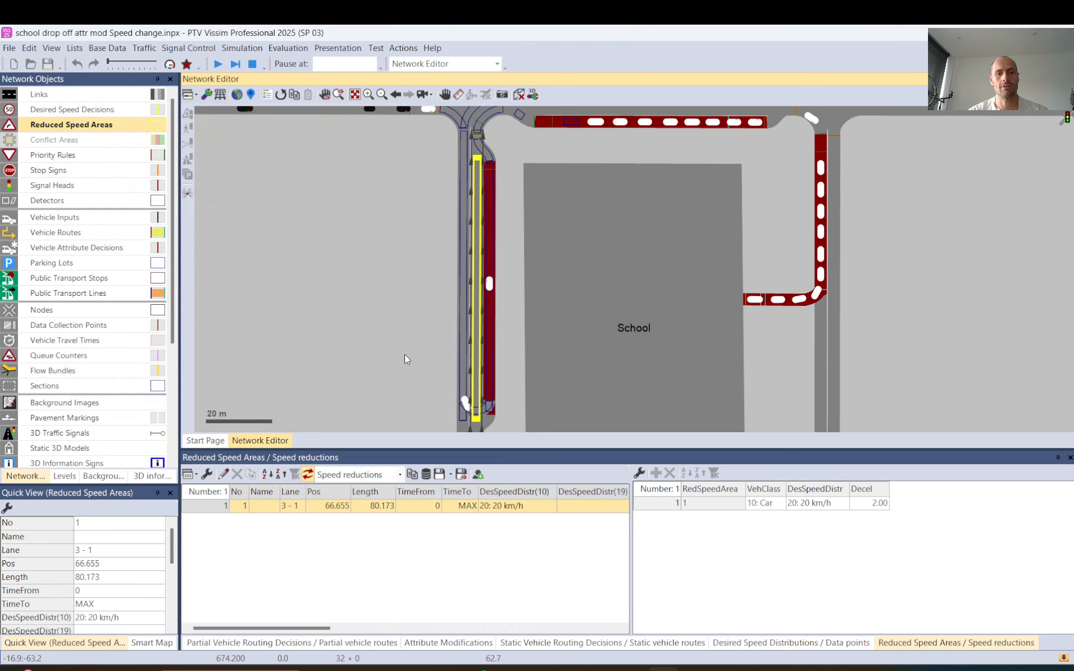
Stop the simulation and restart it in single-step mode with the changes saved, selecting reduced speed area 1
{"action": "left_click", "coordinate": [252, 65]}
{"action": "left_click", "coordinate": [236, 65]}
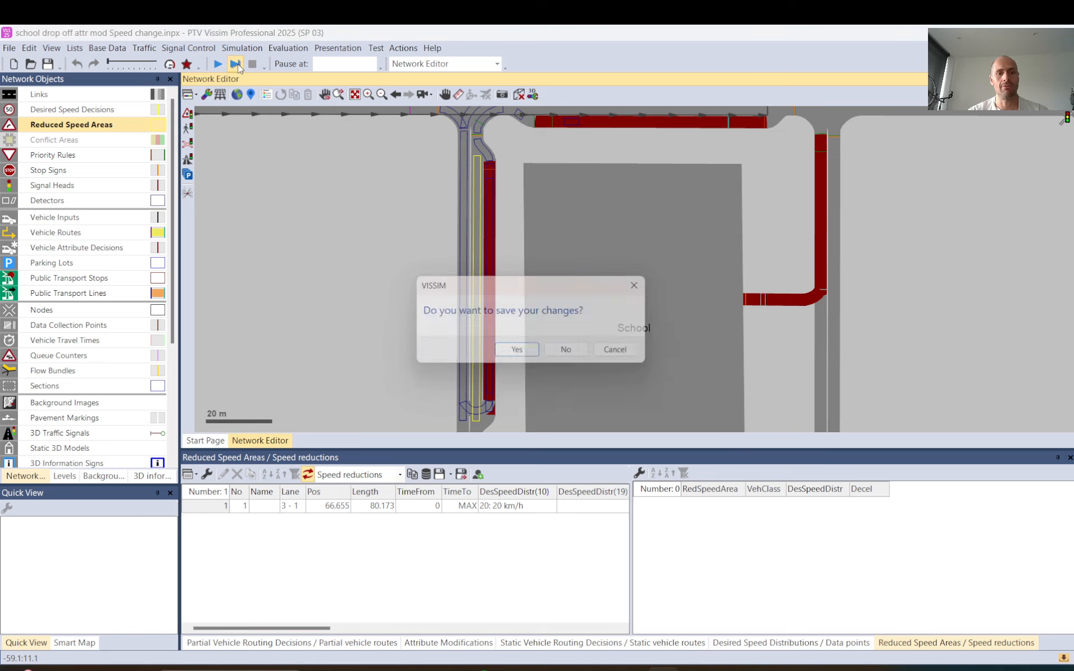
{"action": "left_click", "coordinate": [536, 353]}
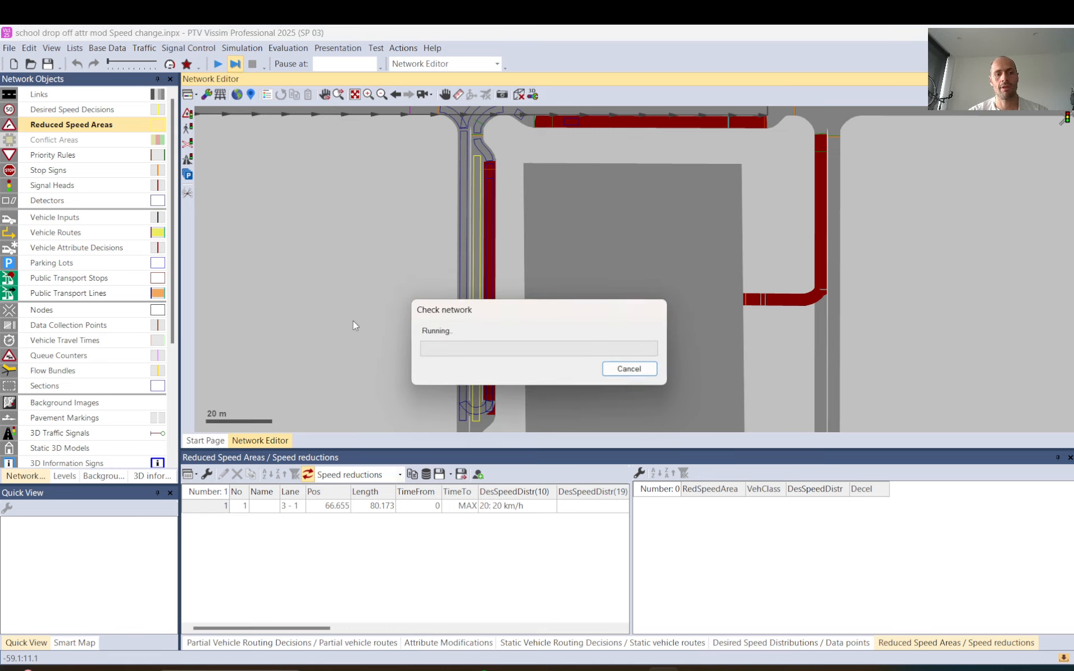
{"action": "left_click", "coordinate": [477, 270]}
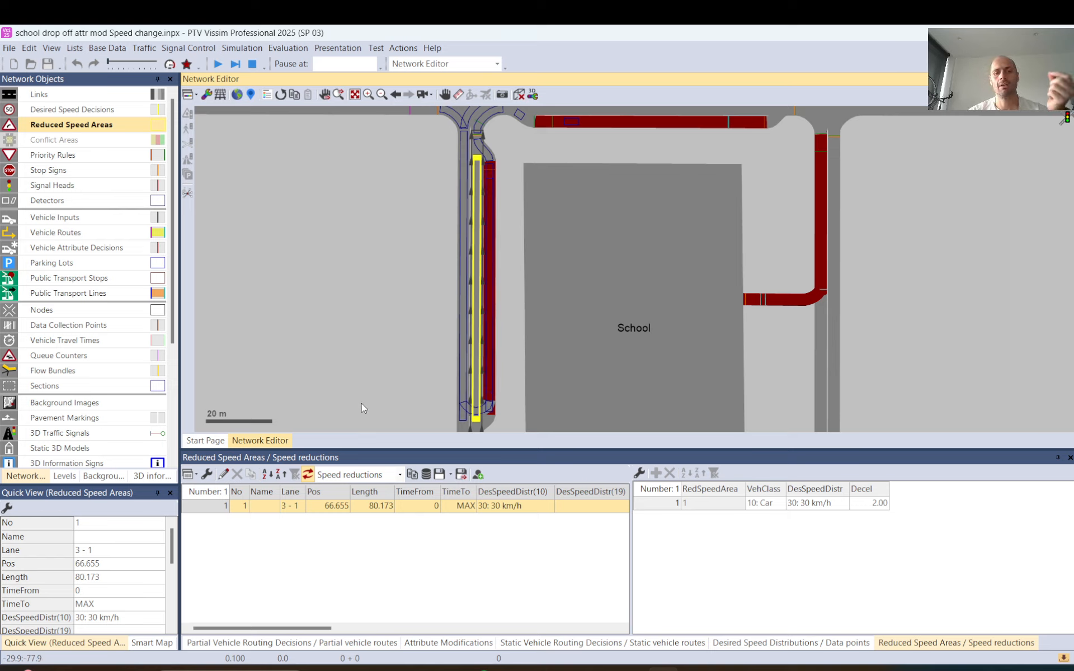
Open the Attribute Modifications list, fit the Name column to its contents, and compare the run types of entries 5 and 6
{"action": "left_click", "coordinate": [414, 47]}
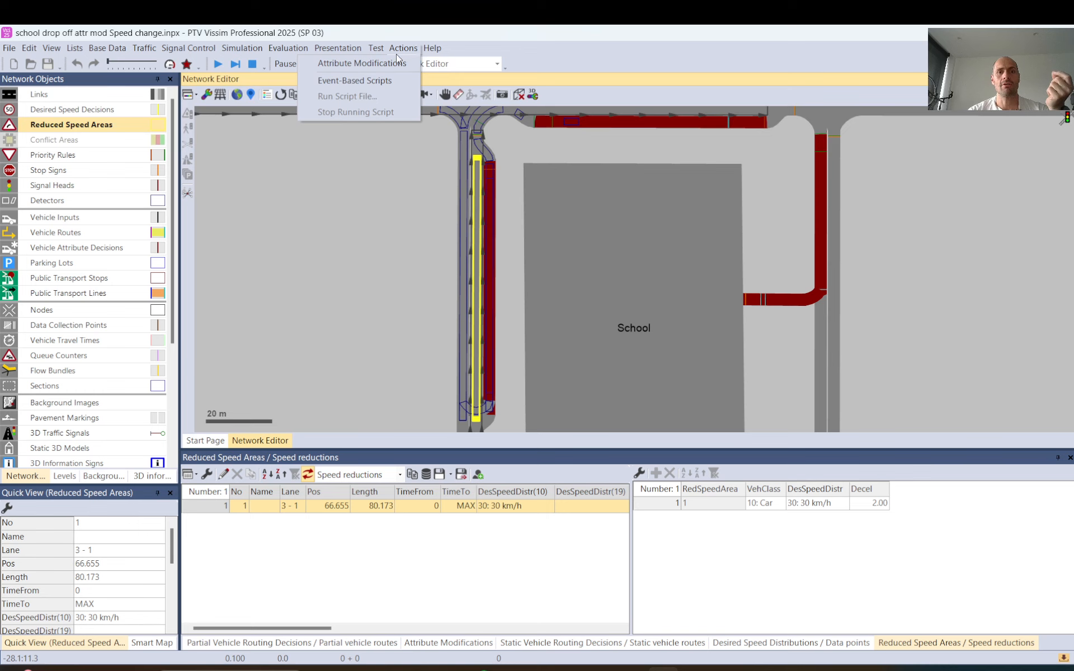
{"action": "left_click", "coordinate": [355, 65]}
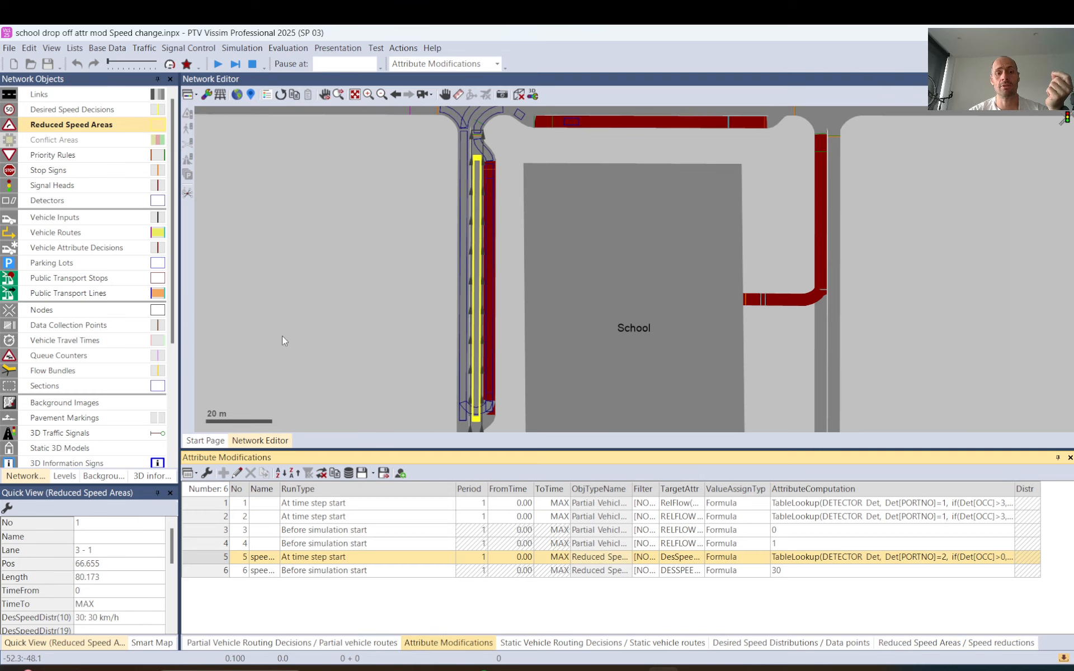
{"action": "left_click", "coordinate": [216, 568], "text": "shift"}
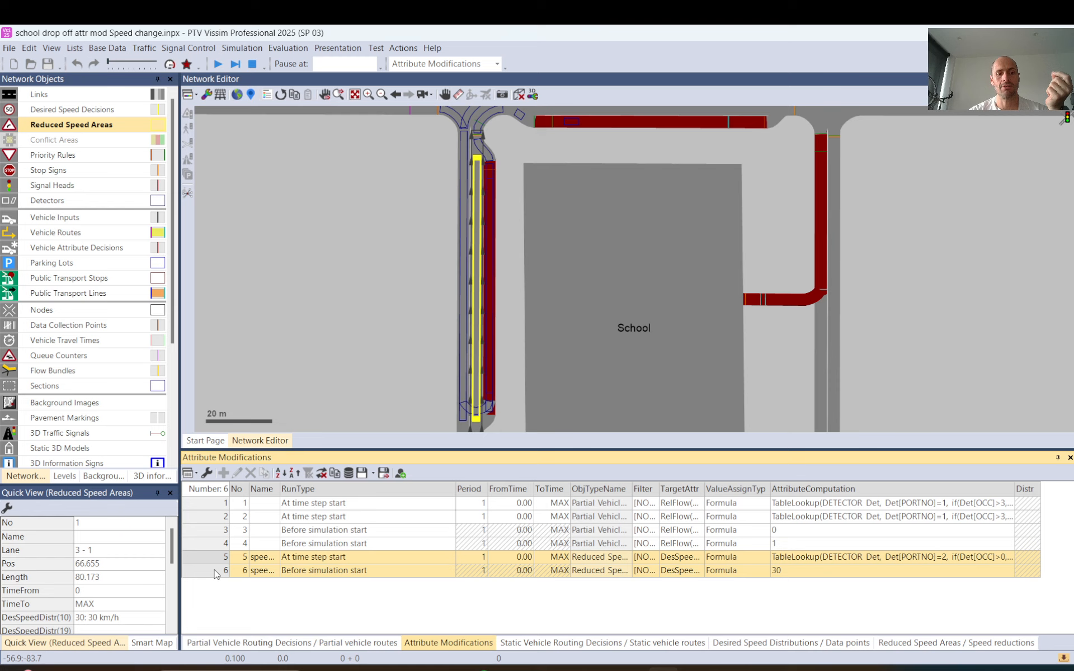
{"action": "double_click", "coordinate": [280, 489]}
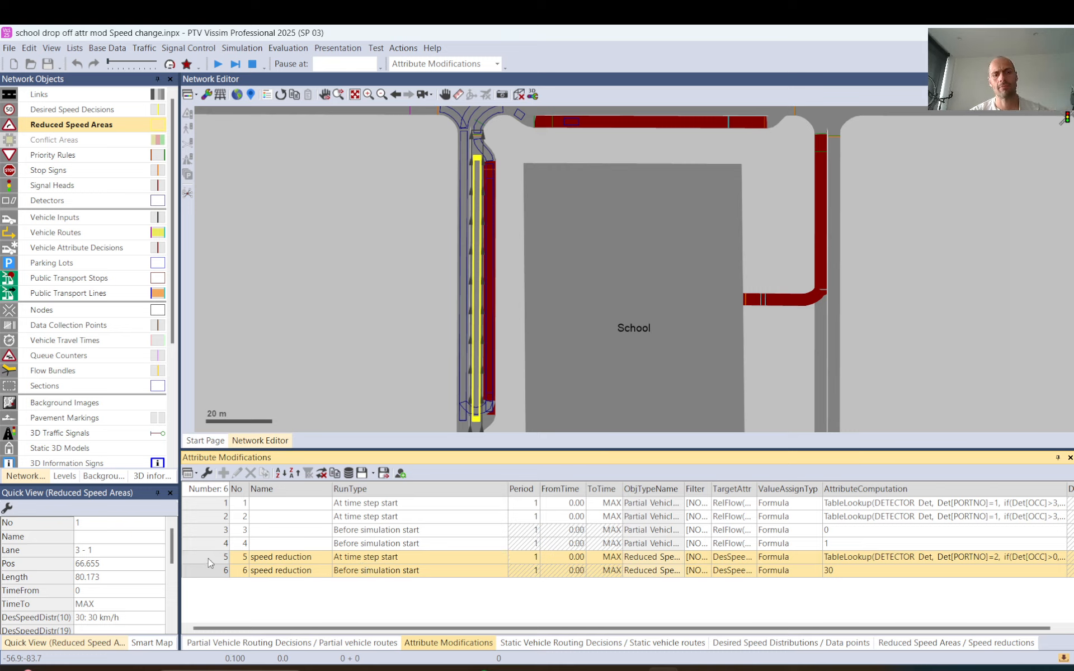
{"action": "left_click", "coordinate": [372, 557]}
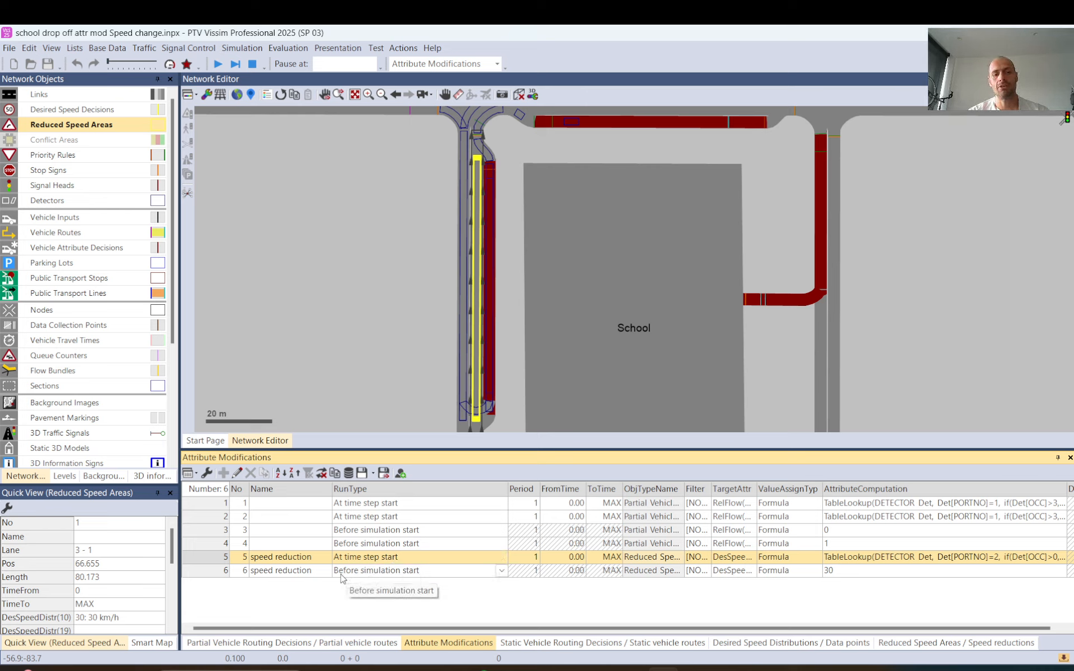
Review attribute modification 6, including its object type and the vehicle classes available for its target attribute, without changing anything
{"action": "double_click", "coordinate": [205, 571]}
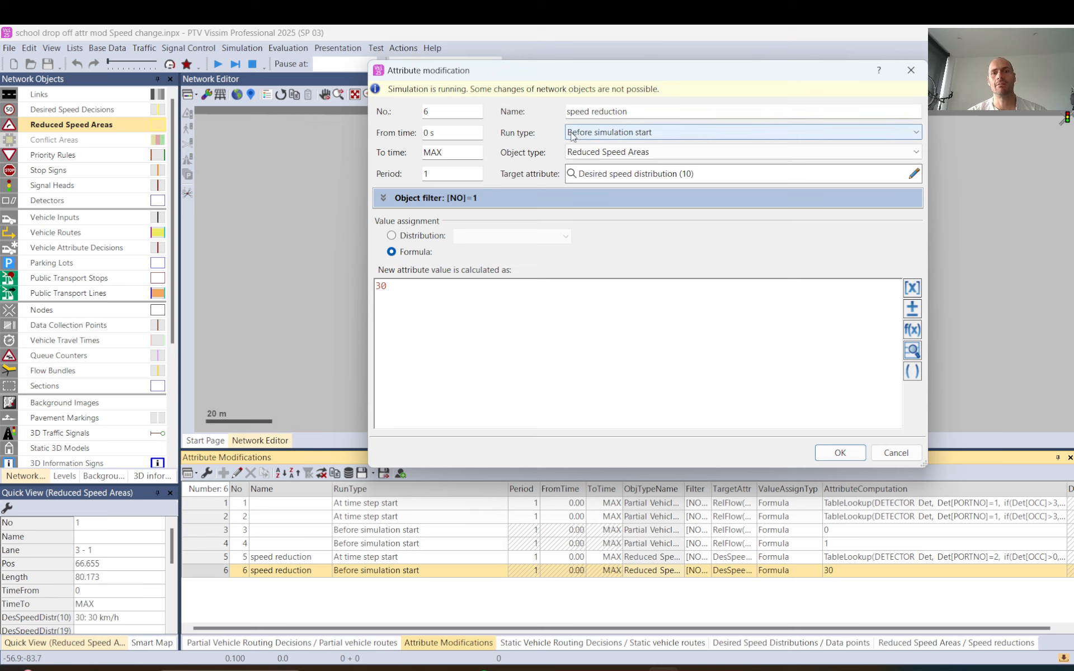
{"action": "left_click", "coordinate": [610, 152]}
{"action": "left_click", "coordinate": [609, 165]}
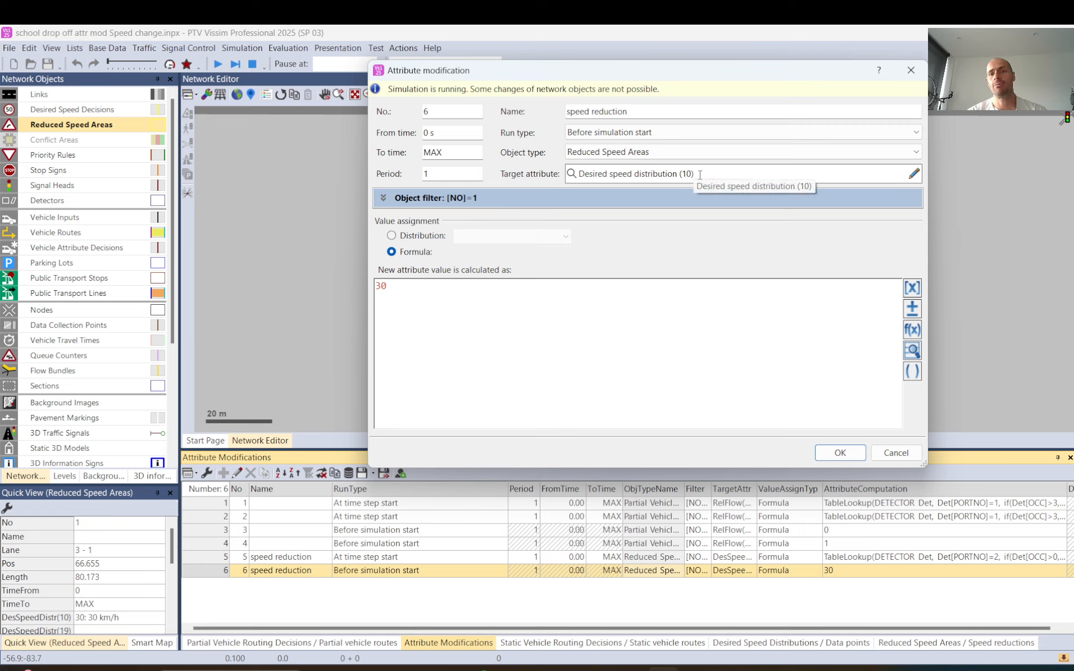
{"action": "left_click", "coordinate": [917, 177]}
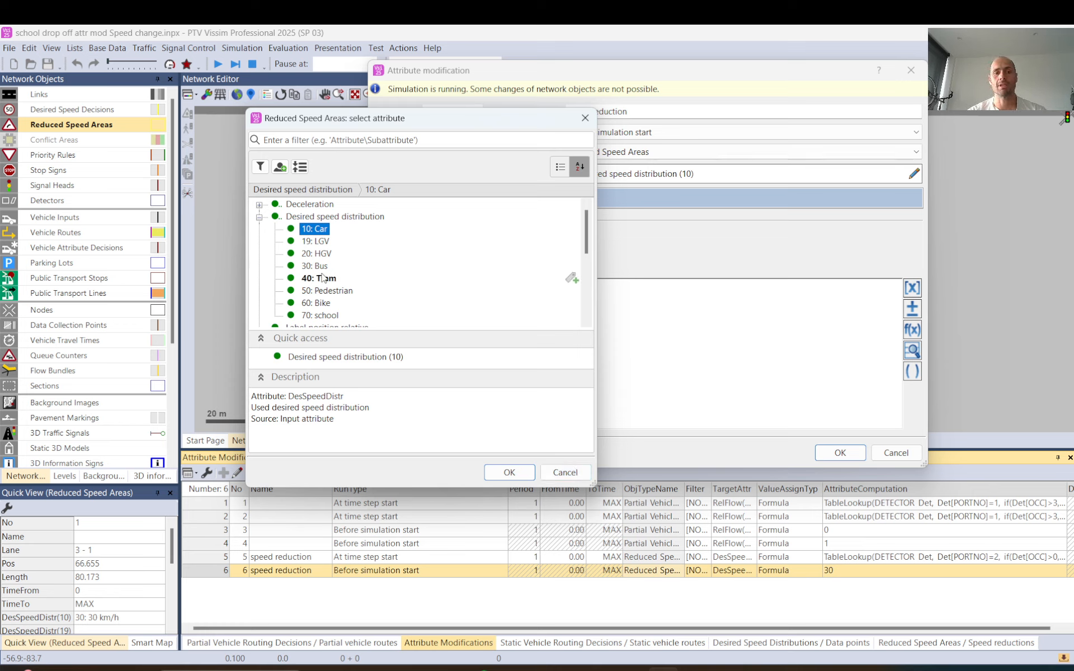
{"action": "left_click", "coordinate": [565, 473]}
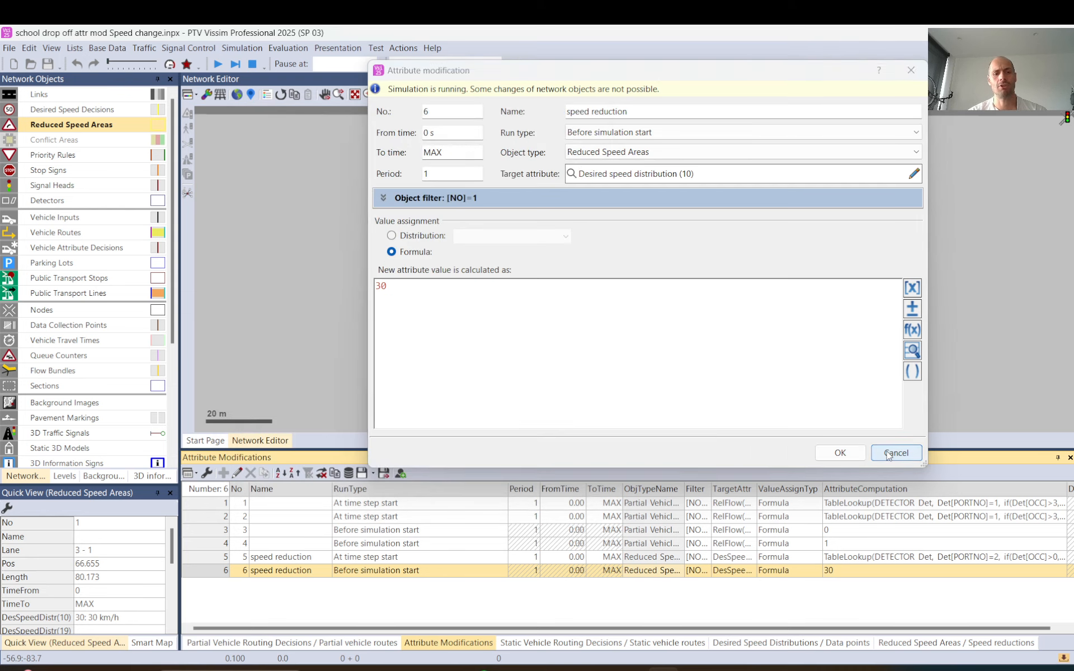
{"action": "left_click", "coordinate": [896, 453]}
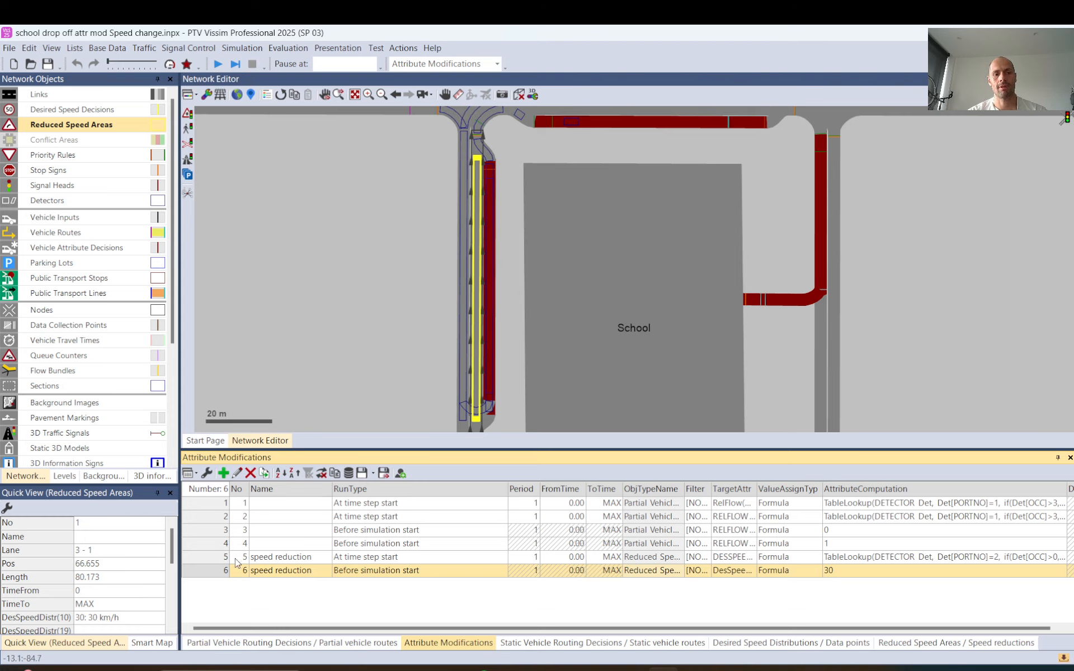
Try 20: HGV as the desired speed distribution target in a duplicate of attribute modification 6, and delete the duplicate
{"action": "left_click", "coordinate": [264, 473]}
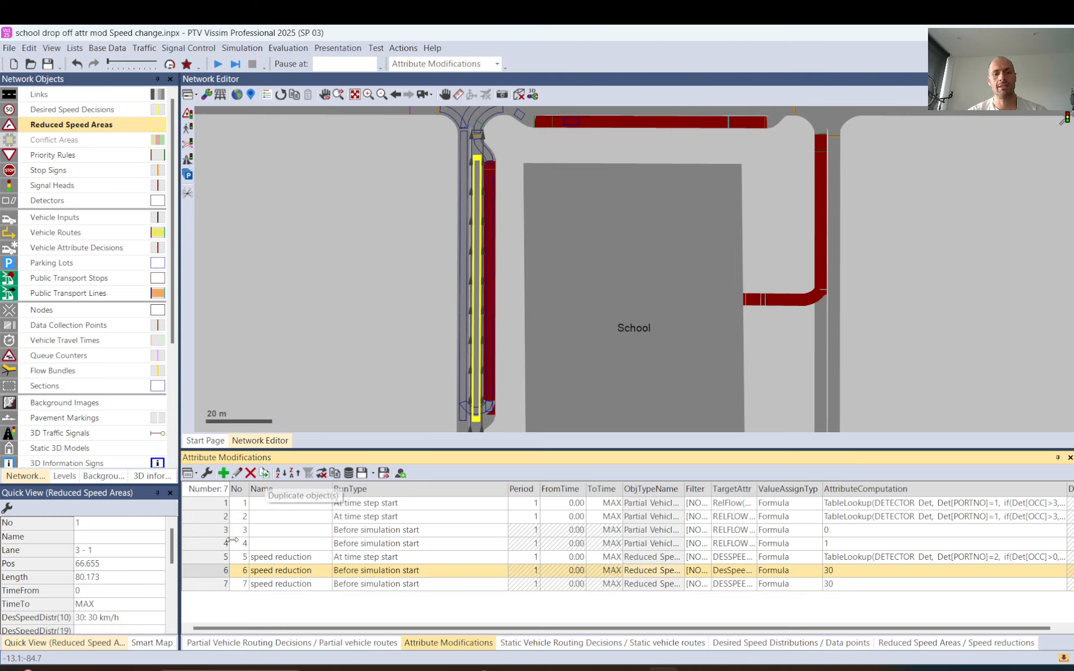
{"action": "double_click", "coordinate": [213, 585]}
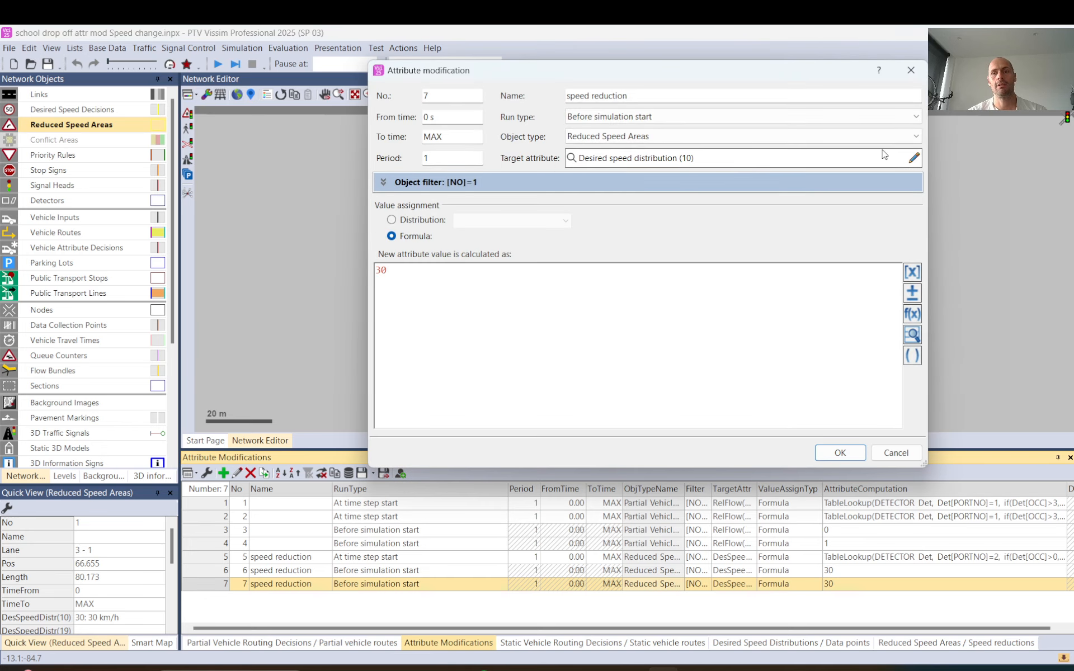
{"action": "left_click", "coordinate": [915, 158]}
{"action": "left_click", "coordinate": [379, 243]}
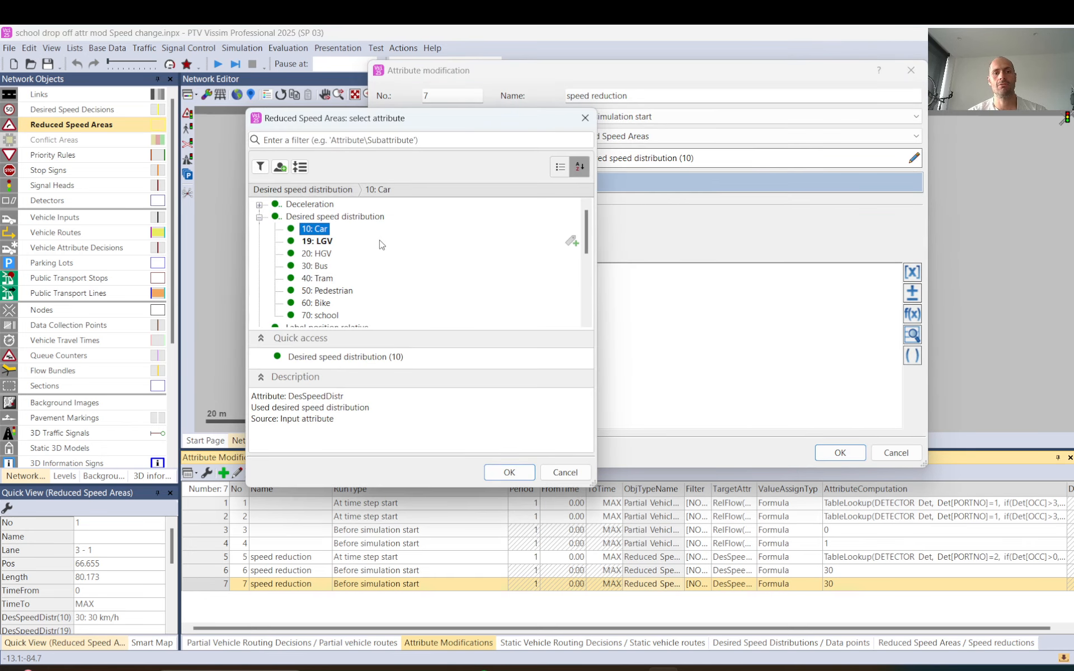
{"action": "left_click", "coordinate": [318, 254]}
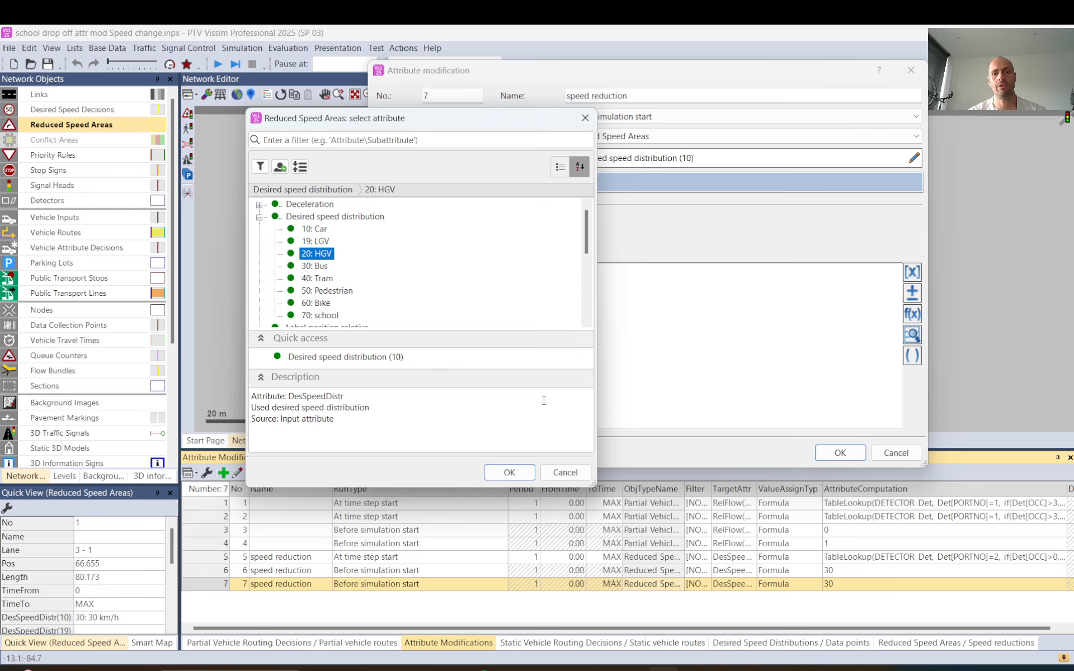
{"action": "left_click", "coordinate": [571, 477]}
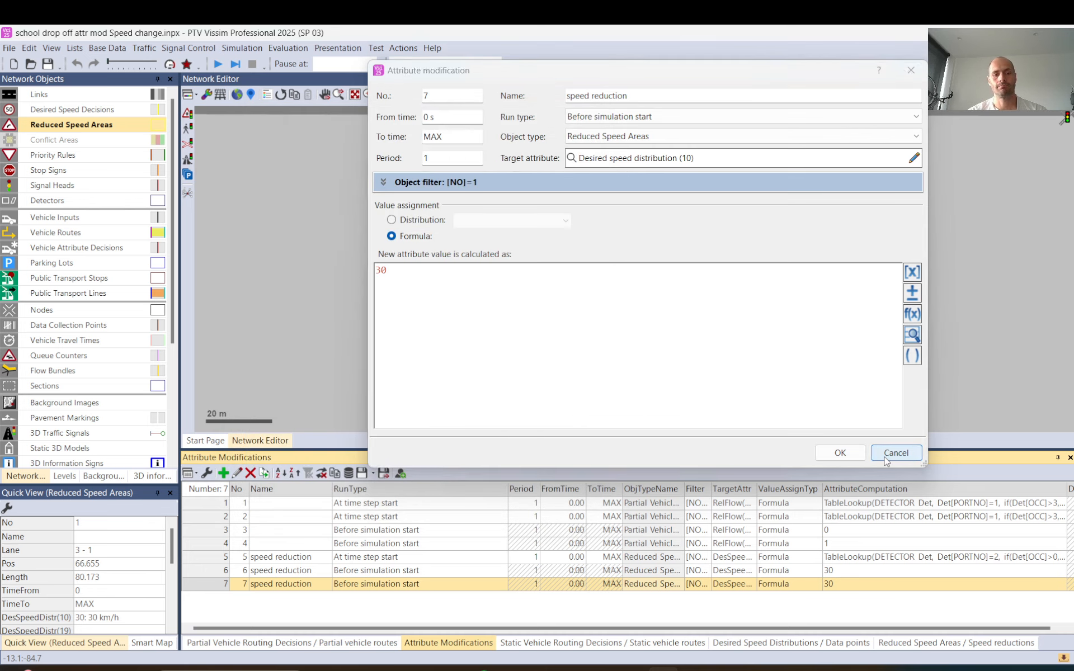
{"action": "left_click", "coordinate": [897, 452]}
{"action": "left_click", "coordinate": [251, 474]}
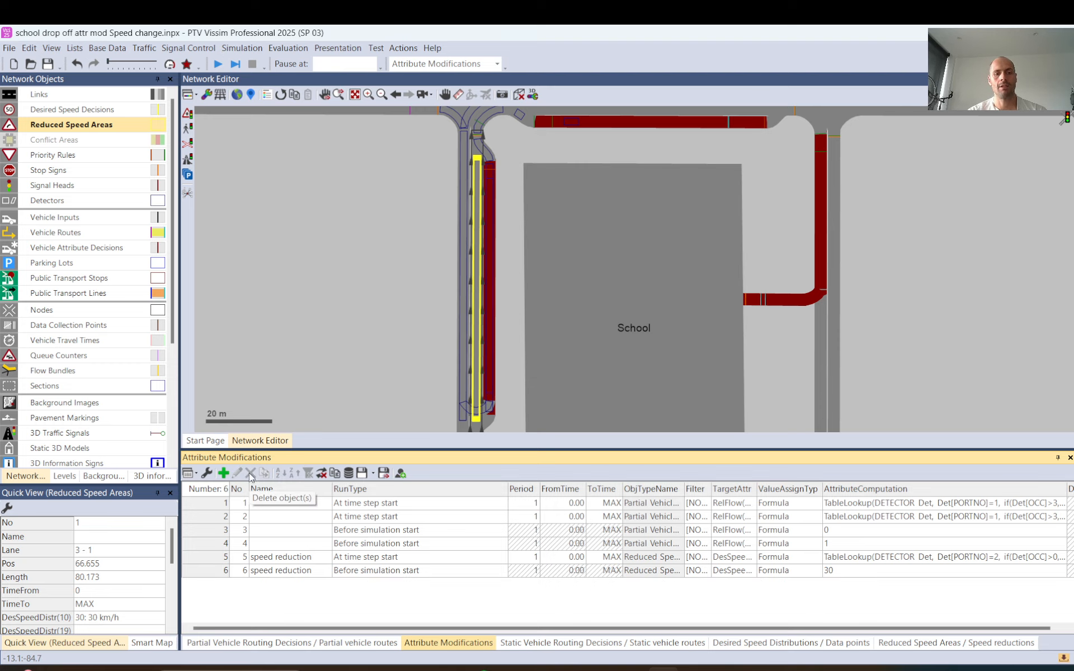
Open attribute modification 6, expand its object filter and highlight the [NO]=1 expression
{"action": "double_click", "coordinate": [210, 572]}
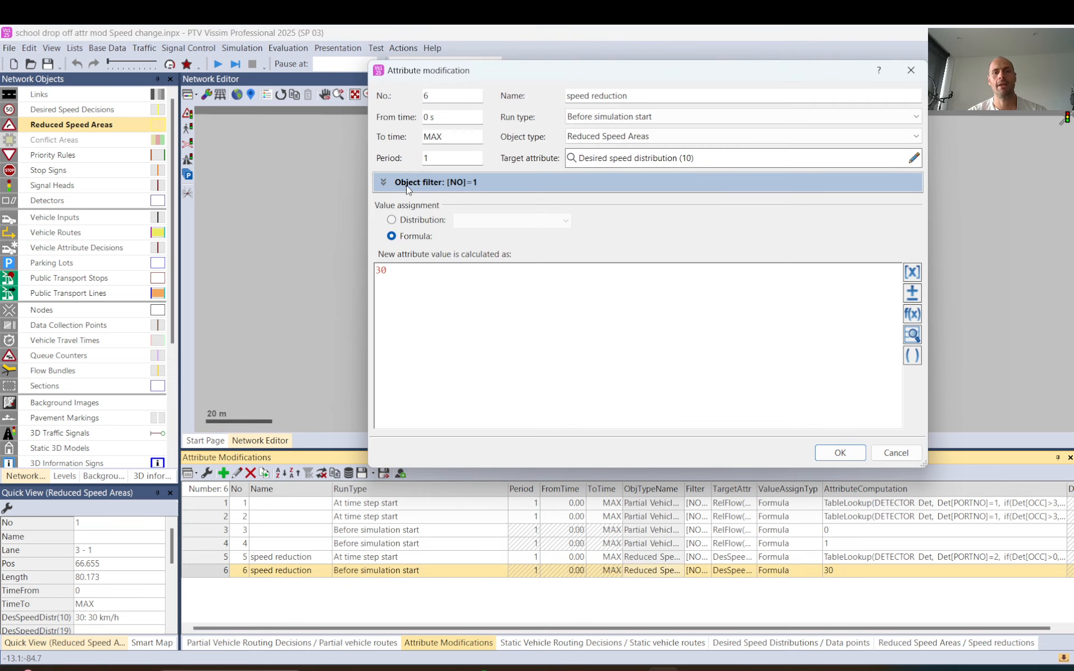
{"action": "left_click", "coordinate": [383, 182]}
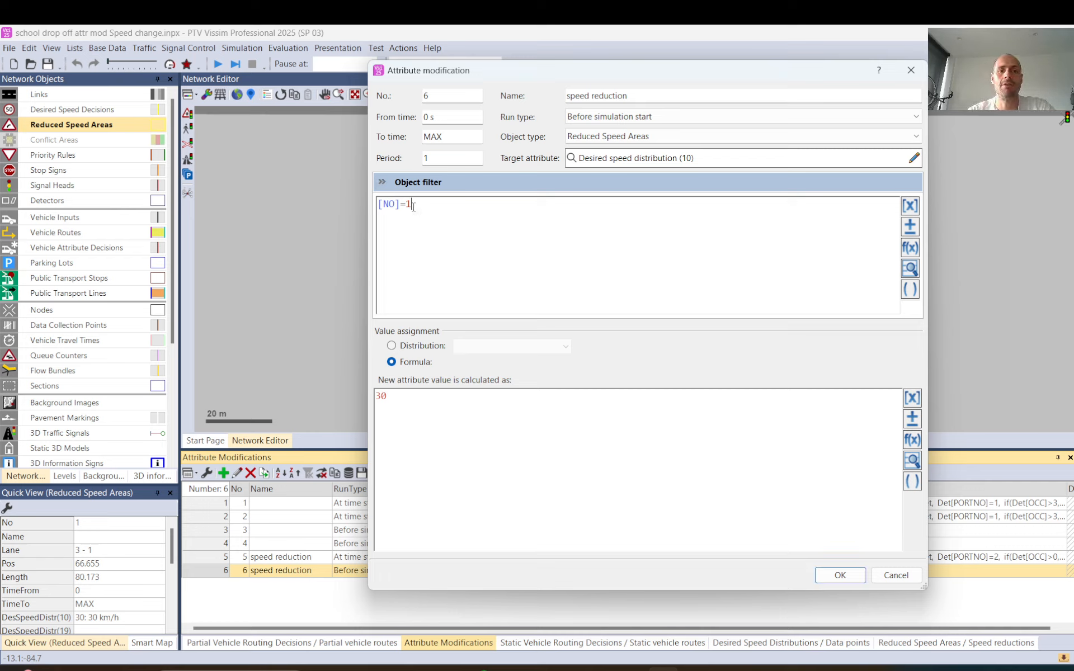
{"action": "left_click_drag", "start_coordinate": [412, 205], "coordinate": [379, 205]}
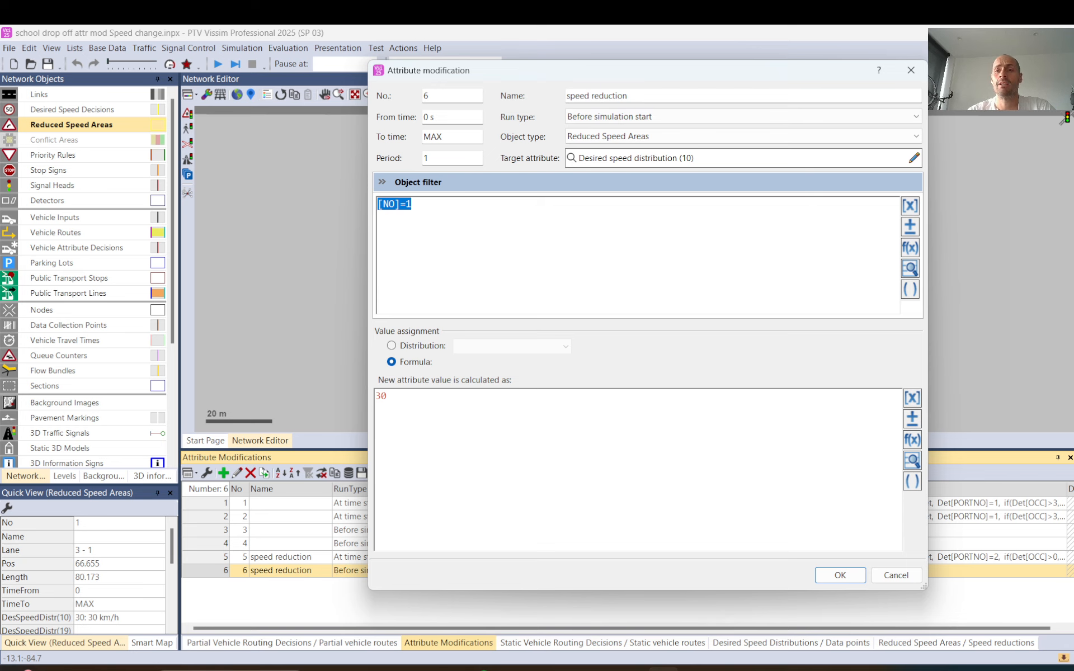
Close attribute modification 6 and check the number and desired speed distribution of the reduced speed area beside the school, without changing anything
{"action": "left_click", "coordinate": [917, 76]}
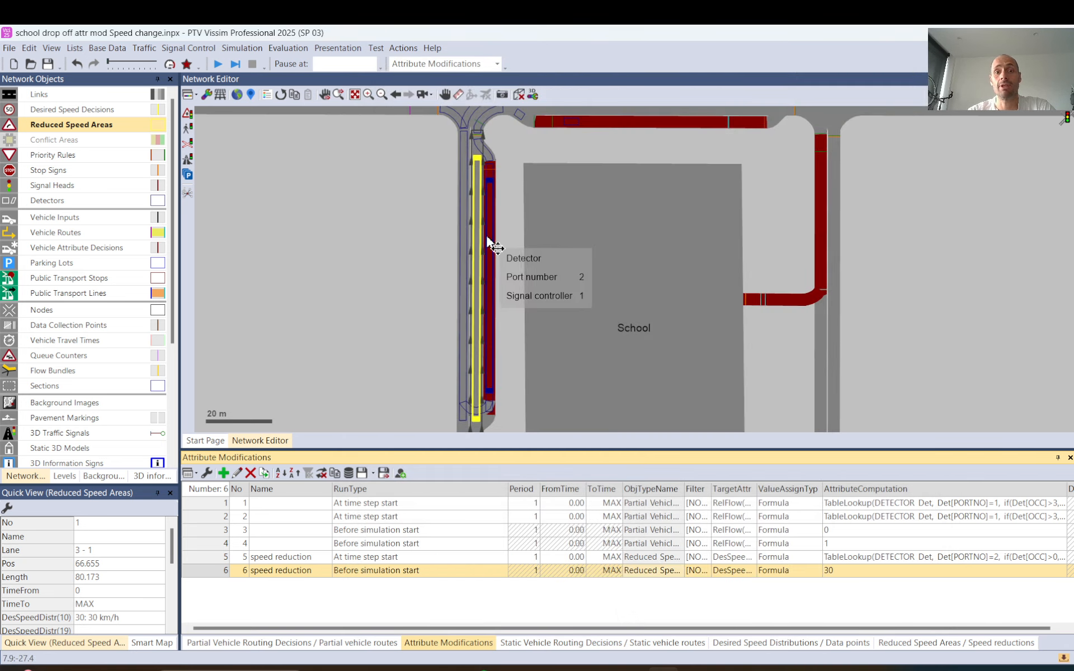
{"action": "left_click", "coordinate": [478, 231]}
{"action": "double_click", "coordinate": [478, 231]}
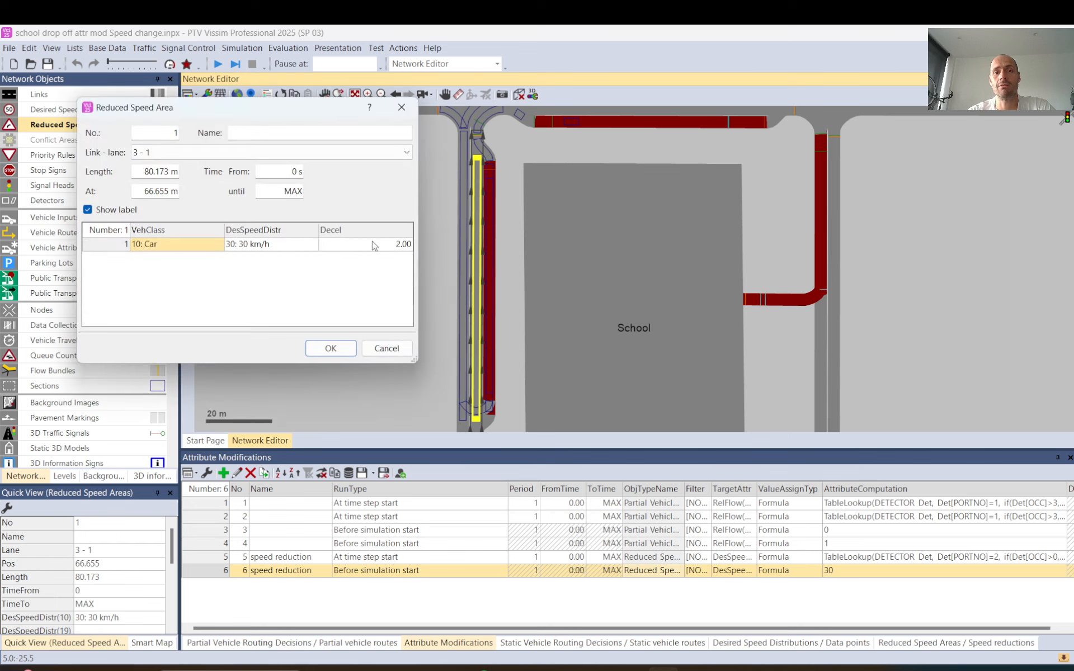
{"action": "double_click", "coordinate": [144, 132]}
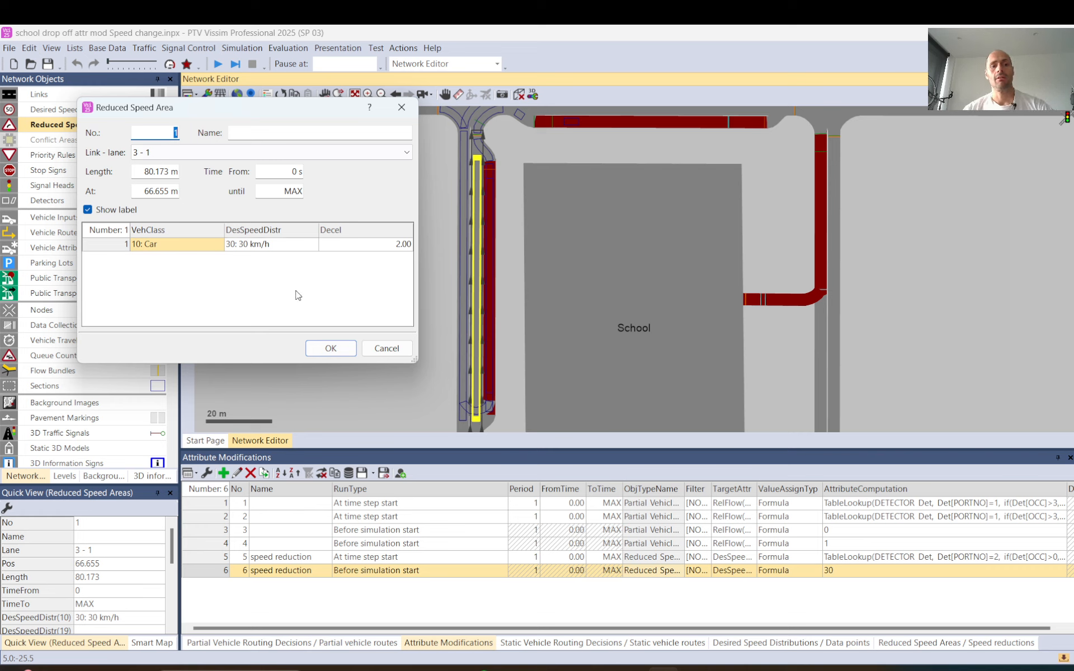
{"action": "left_click", "coordinate": [374, 346]}
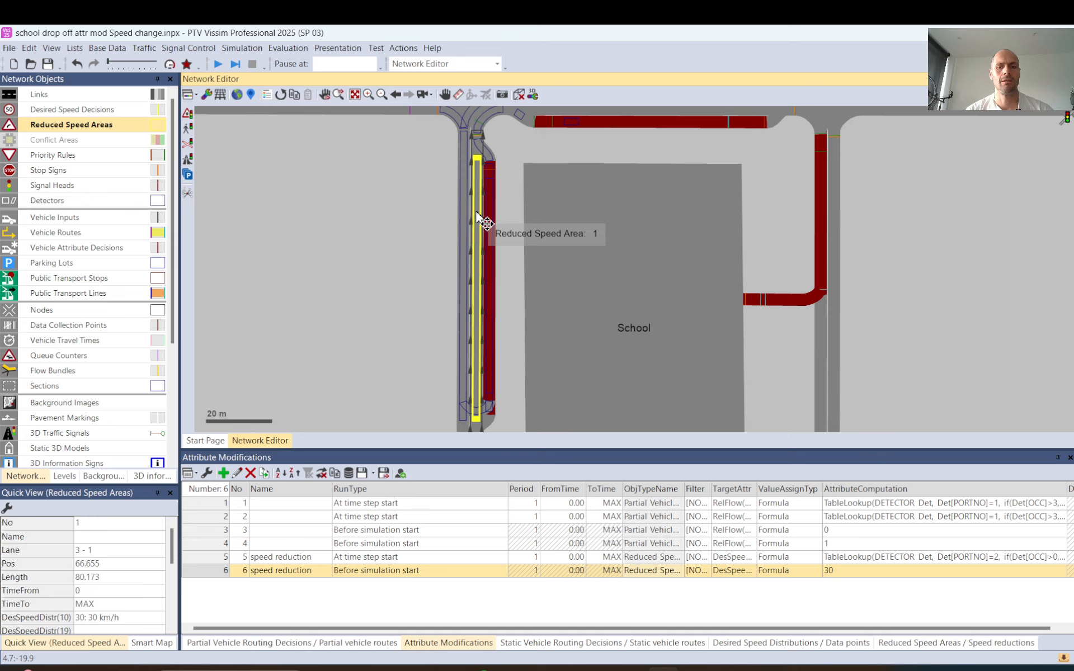
Open attribute modification 6, highlight the value in its formula, and close it without saving changes
{"action": "double_click", "coordinate": [216, 571]}
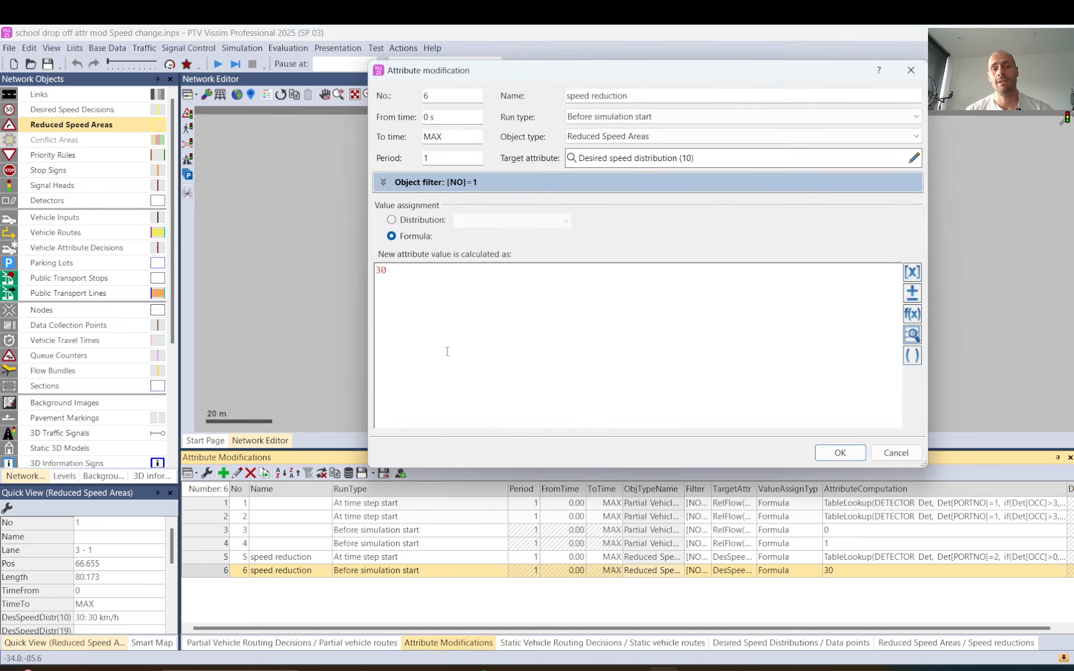
{"action": "left_click", "coordinate": [396, 295]}
{"action": "left_click_drag", "start_coordinate": [392, 272], "coordinate": [366, 267]}
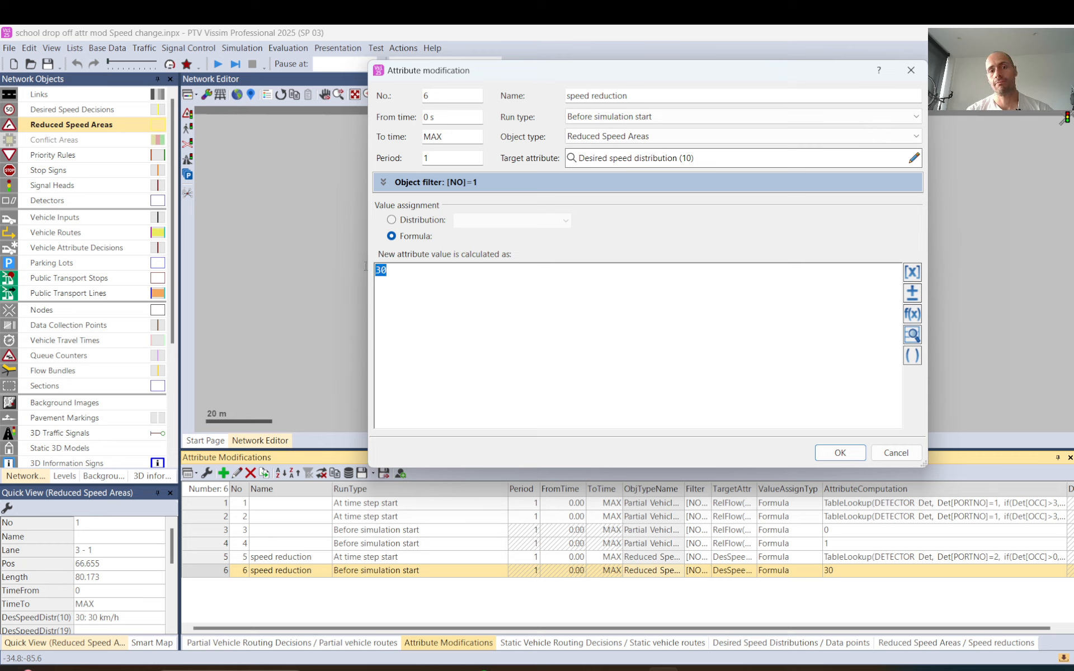
{"action": "left_click", "coordinate": [507, 282]}
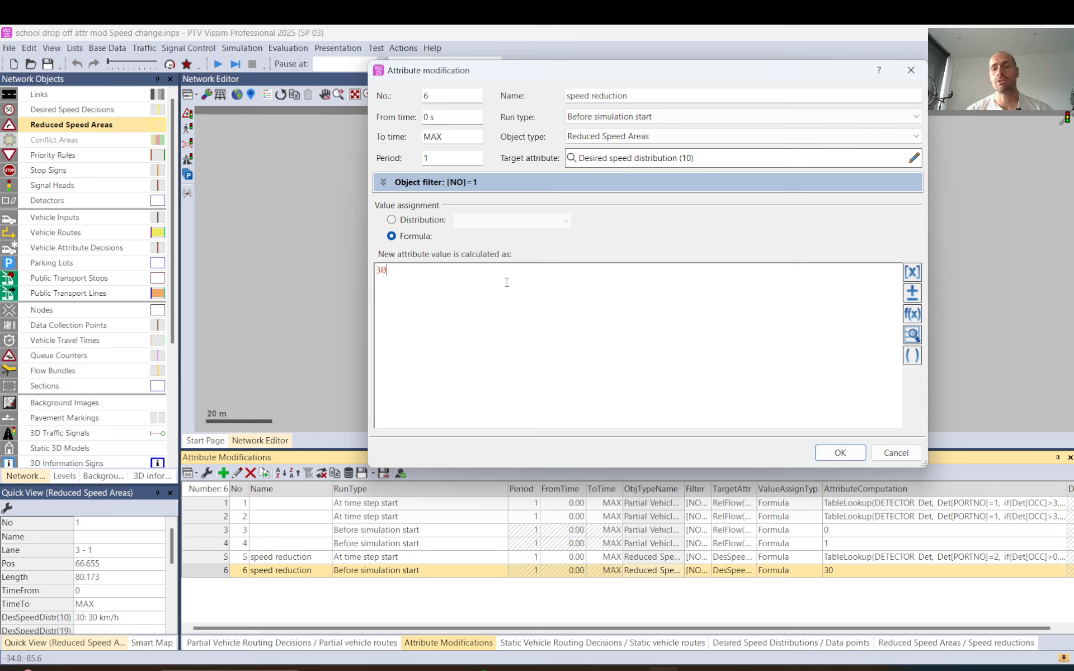
{"action": "left_click", "coordinate": [896, 453]}
Open the Desired Speed Distributions list and examine the numbers and names of the 30 km/h entry and entry 1003
{"action": "left_click", "coordinate": [106, 48]}
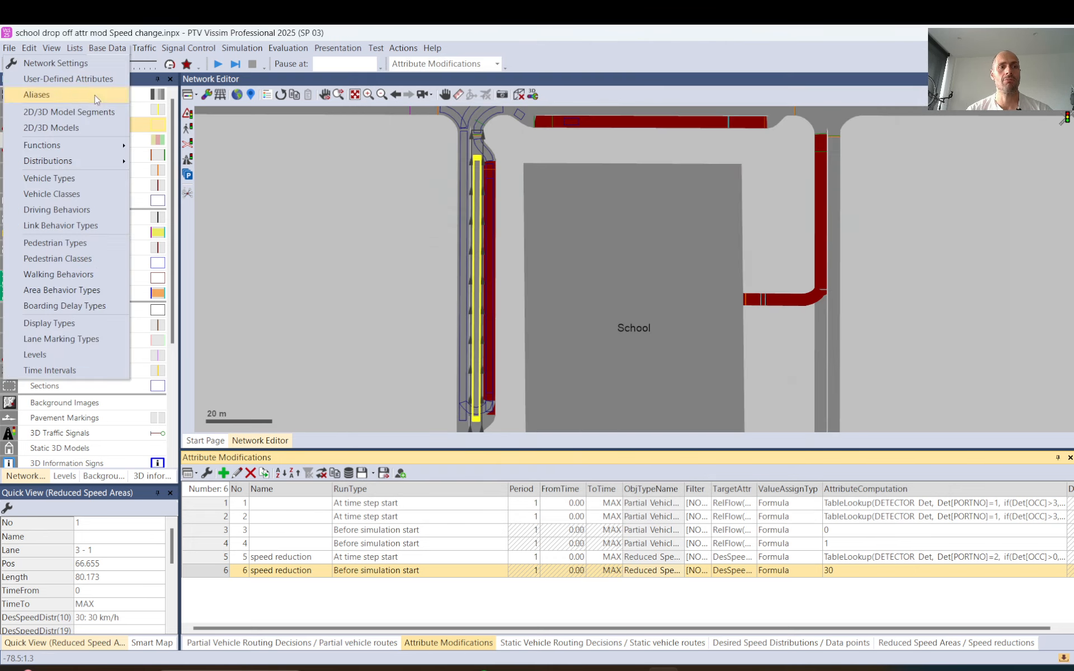
{"action": "mouse_move", "coordinate": [93, 163]}
{"action": "left_click", "coordinate": [160, 164]}
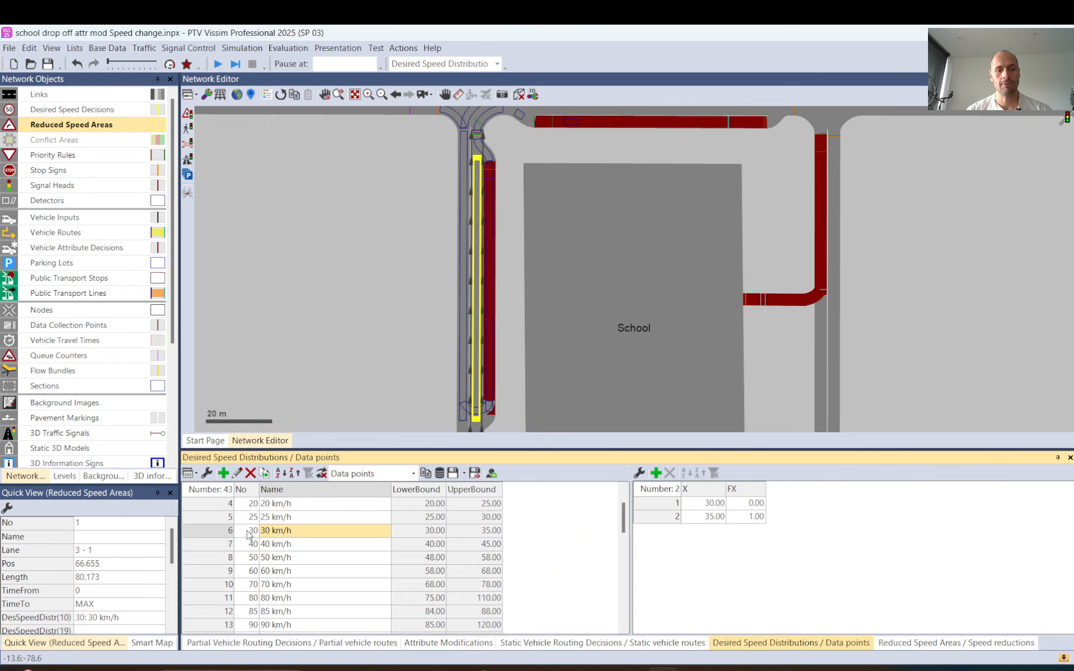
{"action": "left_click", "coordinate": [249, 532]}
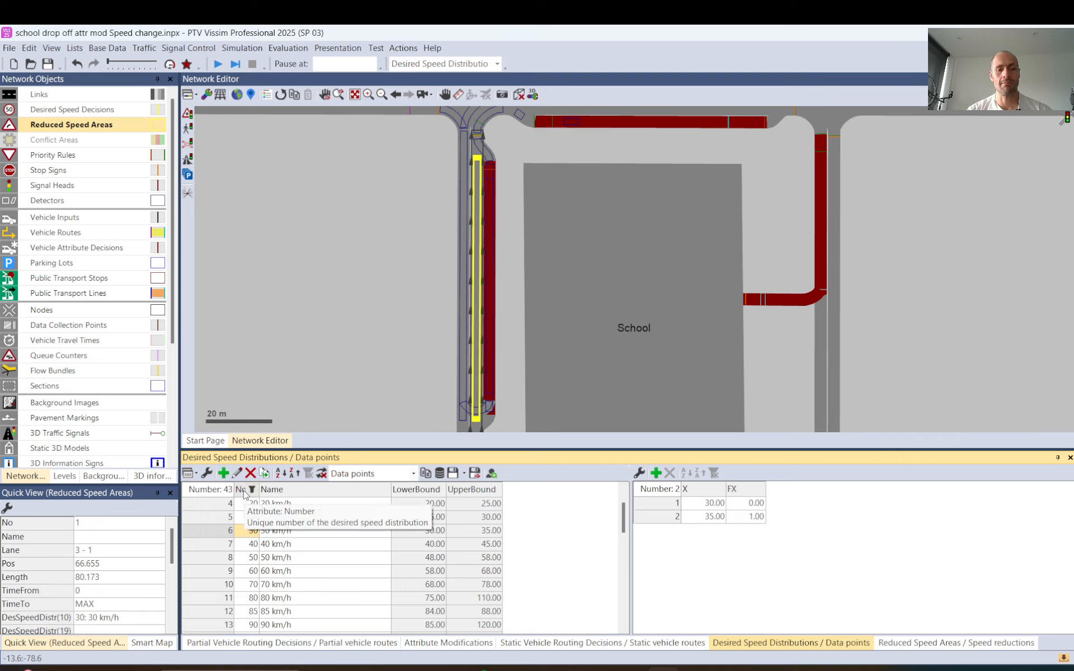
{"action": "left_click", "coordinate": [228, 534]}
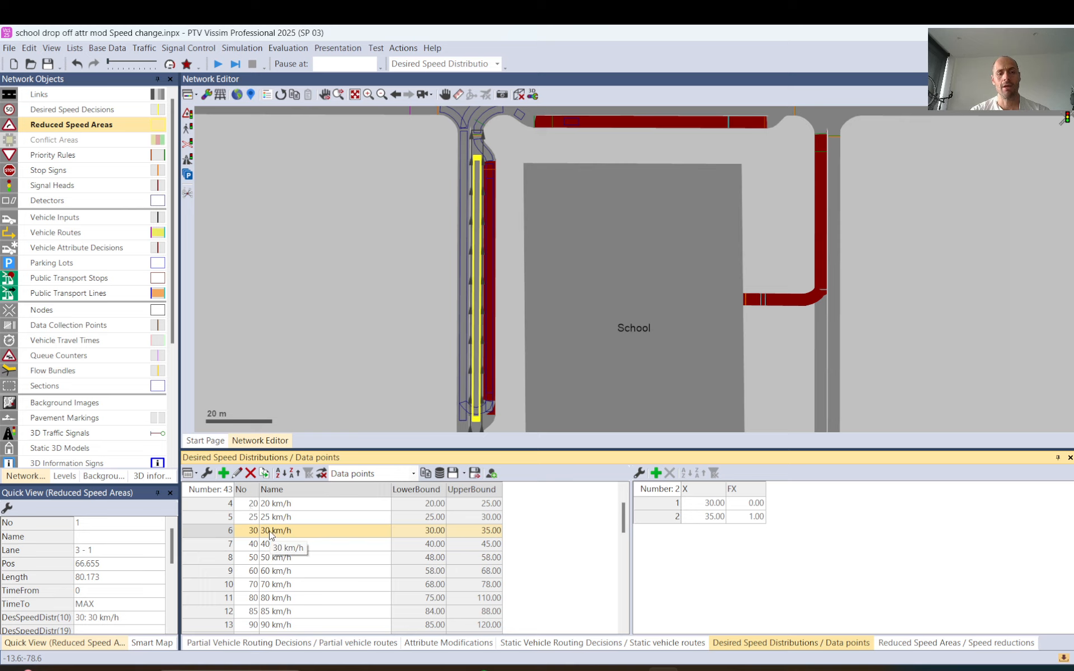
{"action": "scroll", "coordinate": [243, 580], "scroll_direction": "down", "scroll_amount": 2}
{"action": "scroll", "coordinate": [244, 582], "scroll_direction": "down", "scroll_amount": 1}
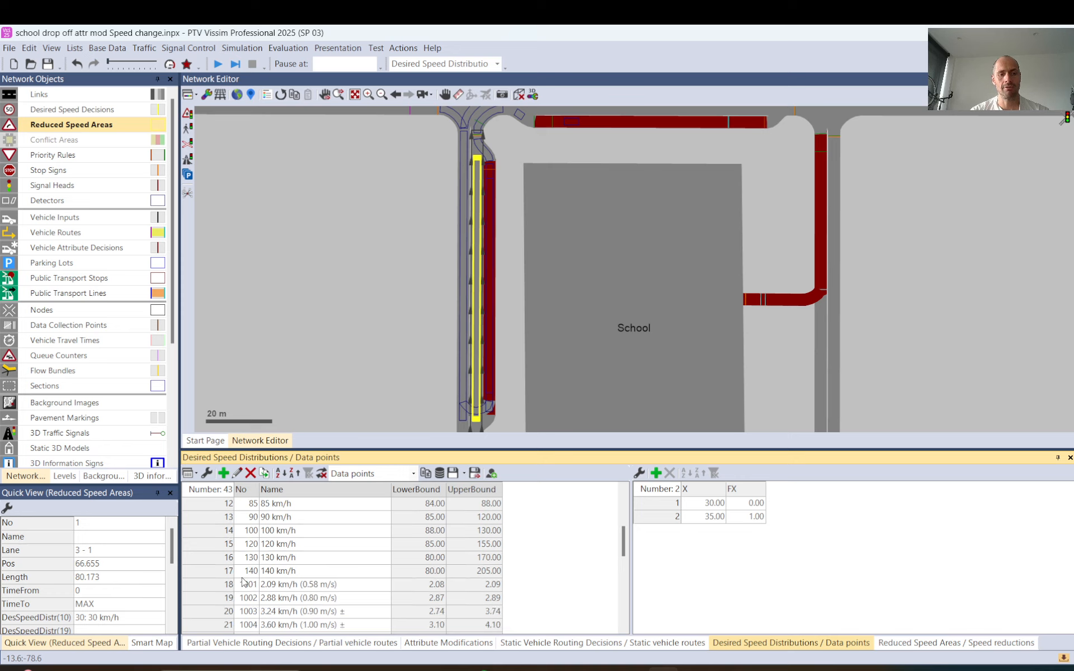
{"action": "left_click", "coordinate": [284, 599]}
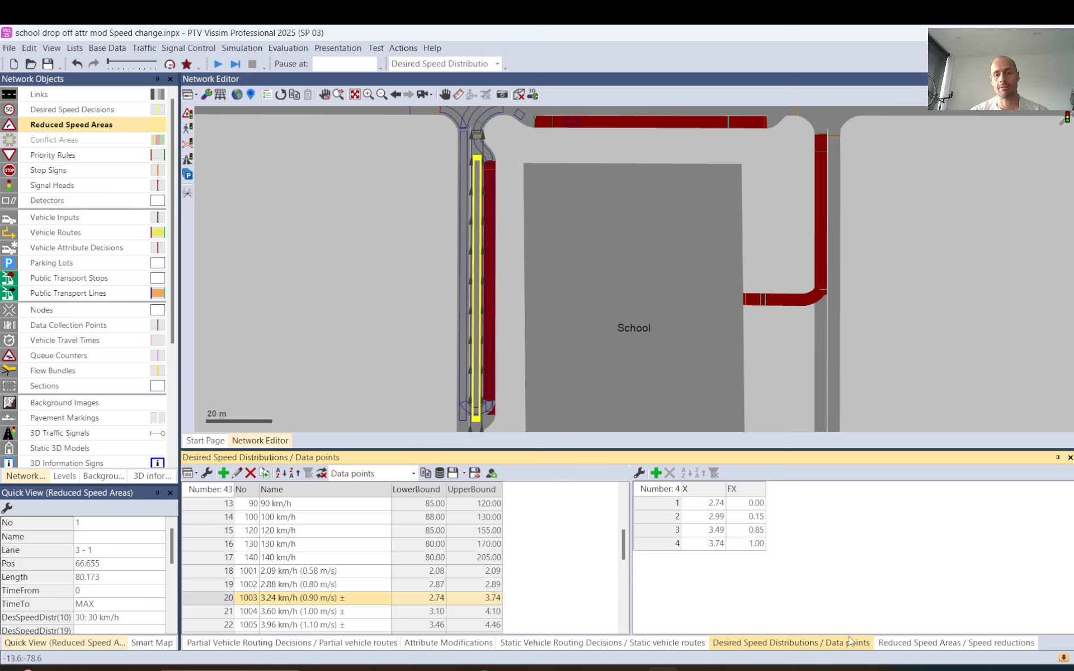
Set the formula of attribute modification 6 to 1004
{"action": "left_click", "coordinate": [431, 645]}
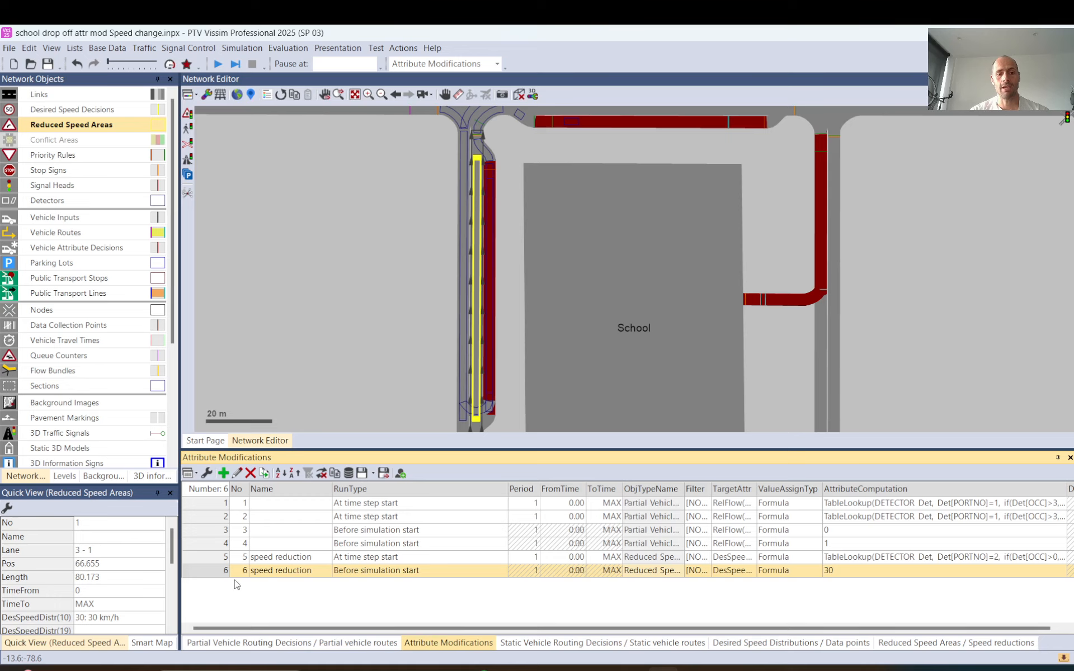
{"action": "double_click", "coordinate": [210, 575]}
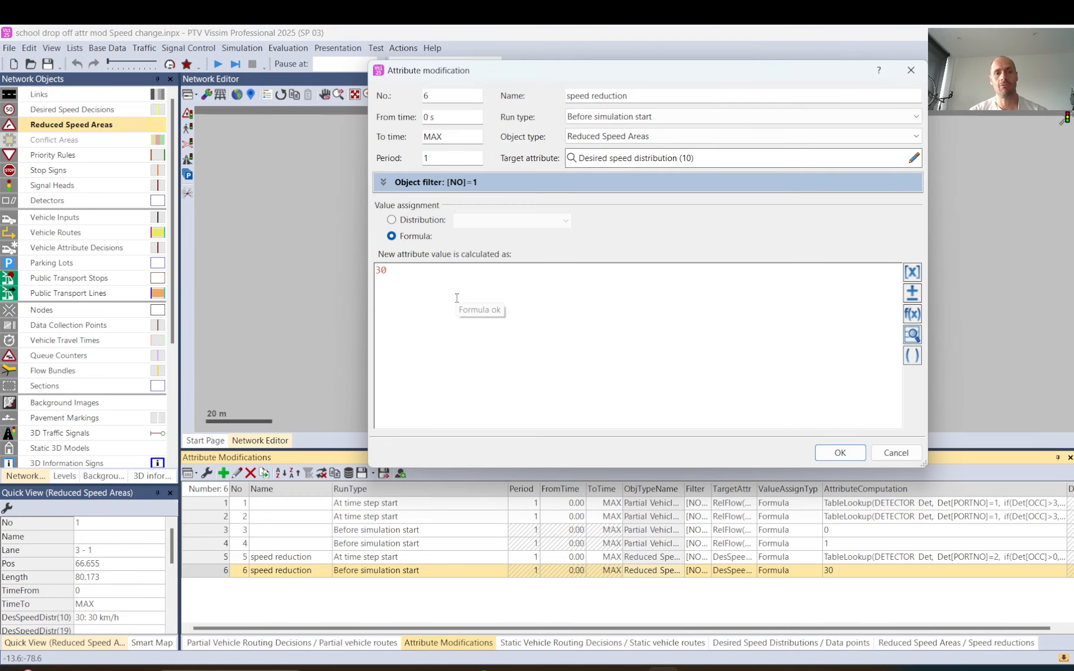
{"action": "key", "text": "ctrl+a"}
{"action": "type", "text": "1004"}
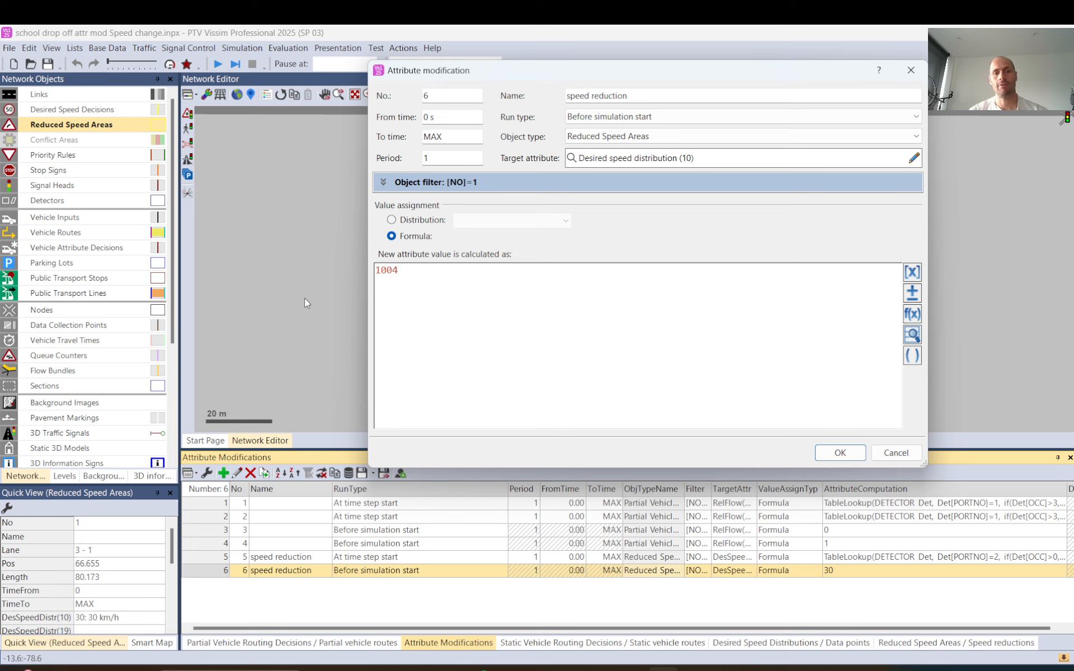
{"action": "left_click", "coordinate": [830, 455]}
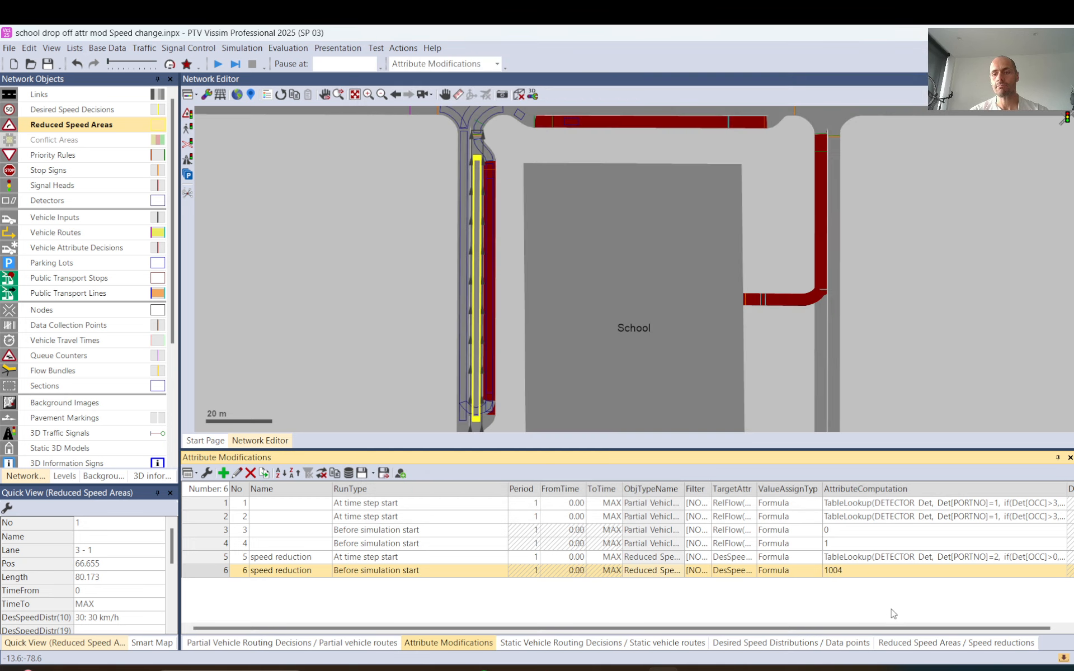
Look up distribution 1004 in the Desired Speed Distributions list and return to the Attribute Modifications list
{"action": "left_click", "coordinate": [791, 645]}
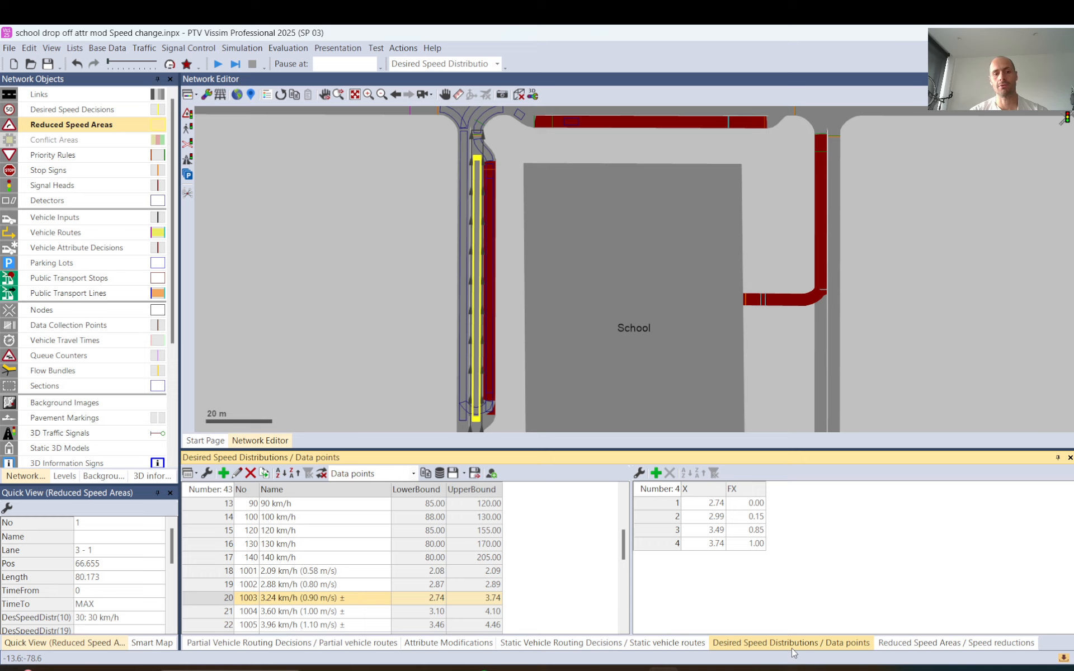
{"action": "left_click", "coordinate": [229, 613]}
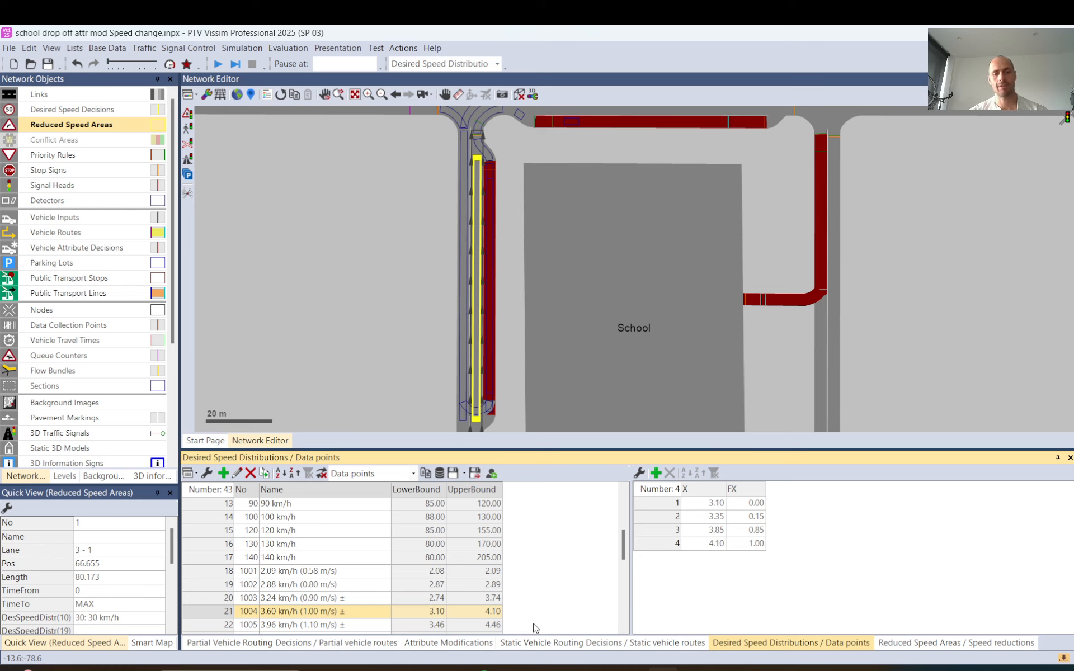
{"action": "left_click", "coordinate": [447, 645]}
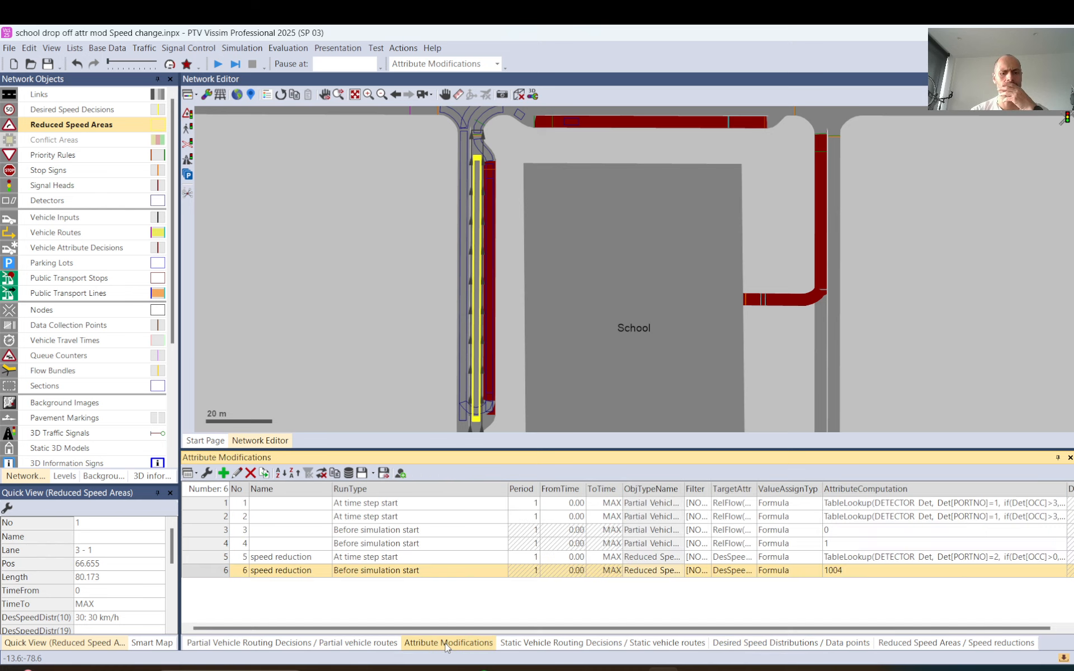
Set the formula of attribute modification 6 back to 30
{"action": "double_click", "coordinate": [202, 571]}
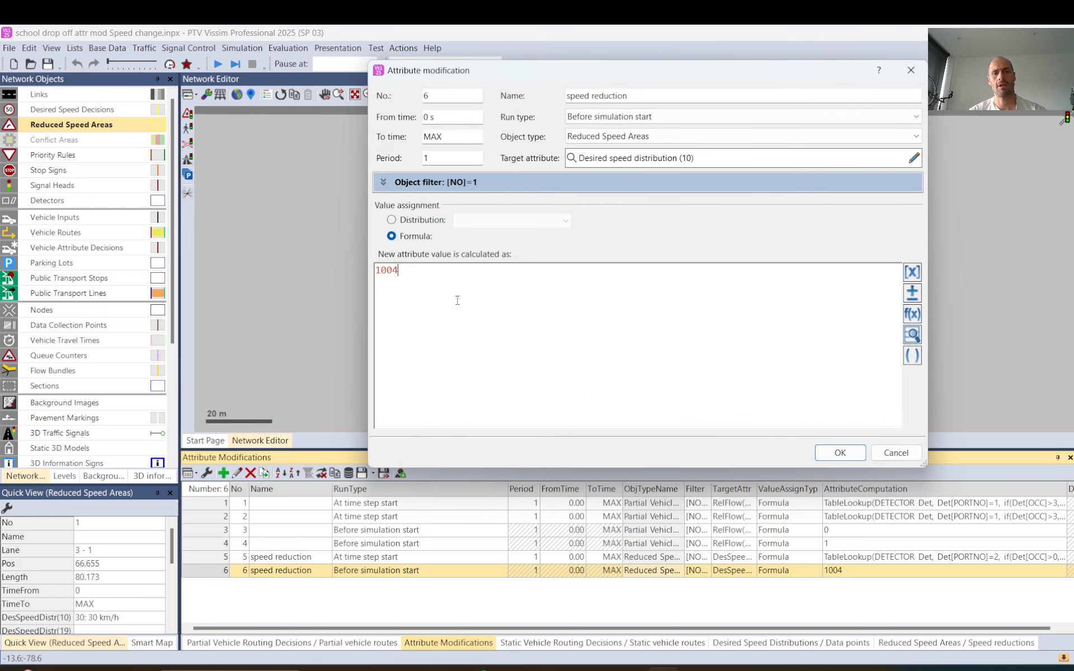
{"action": "key", "text": "ctrl+a"}
{"action": "type", "text": "30"}
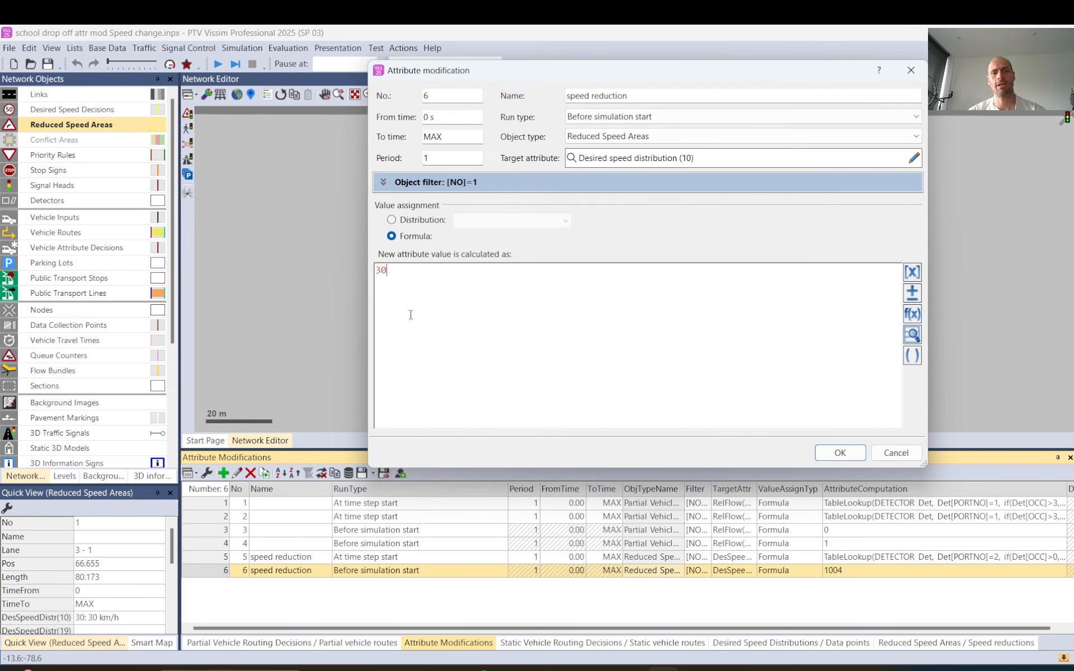
{"action": "left_click", "coordinate": [849, 454]}
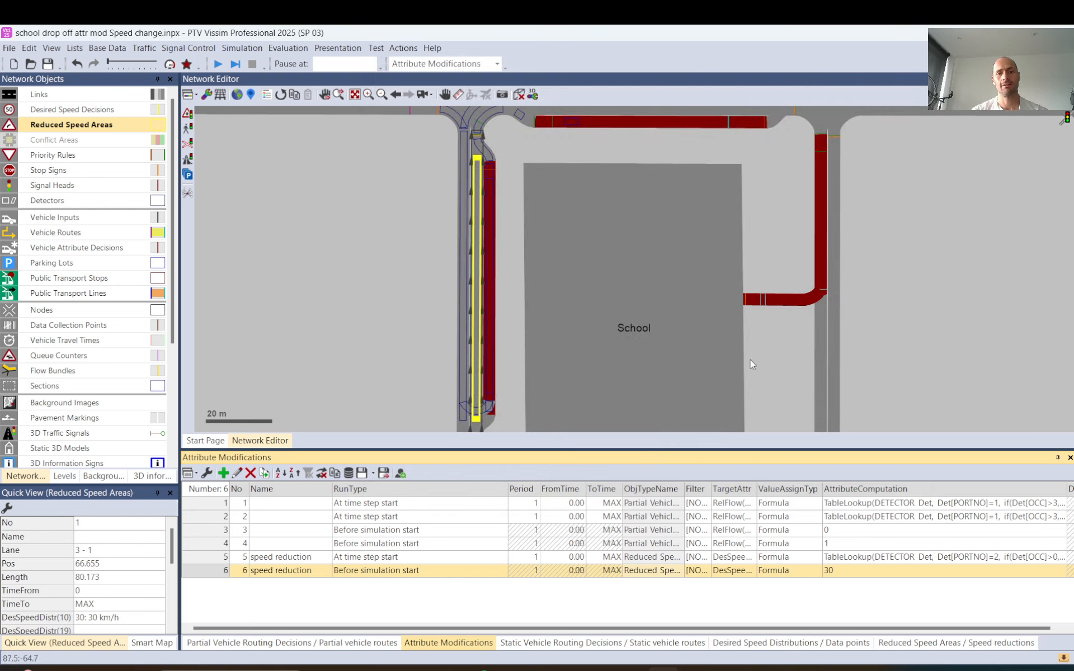
Check the car desired speed distribution of reduced speed area 1 in the quick view and its properties, without changing anything
{"action": "left_click", "coordinate": [112, 617]}
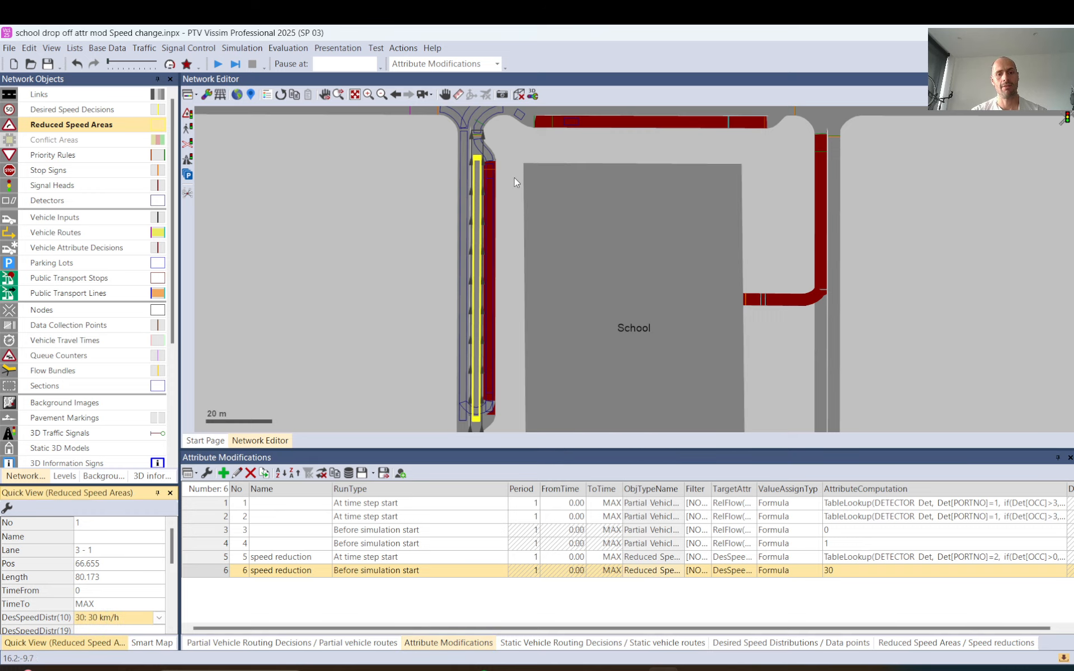
{"action": "left_click", "coordinate": [478, 204]}
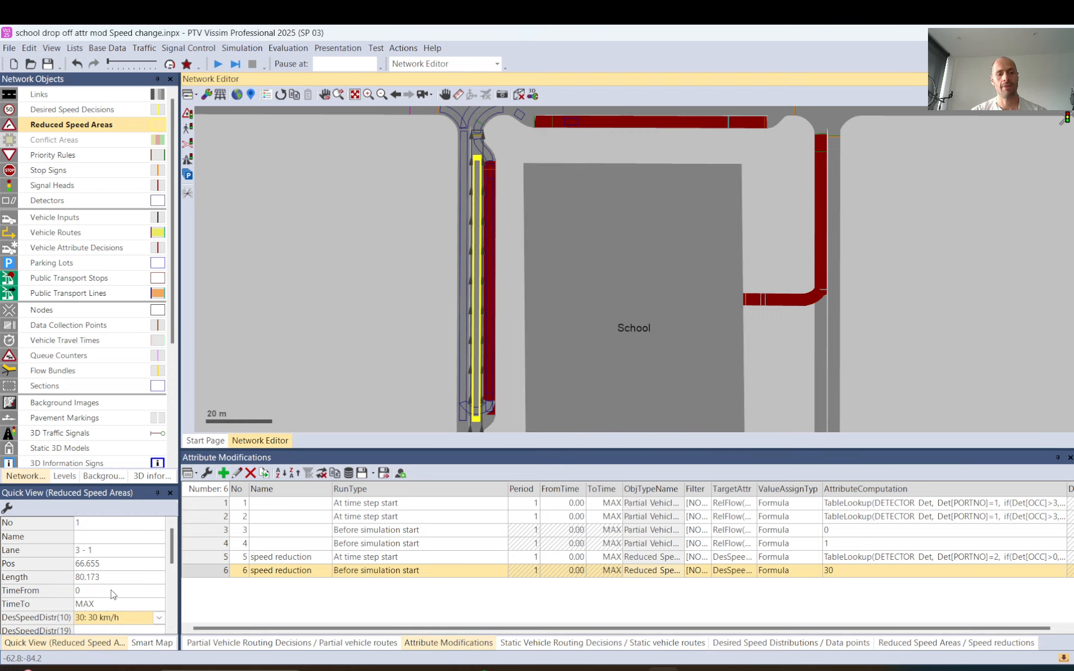
{"action": "double_click", "coordinate": [477, 291]}
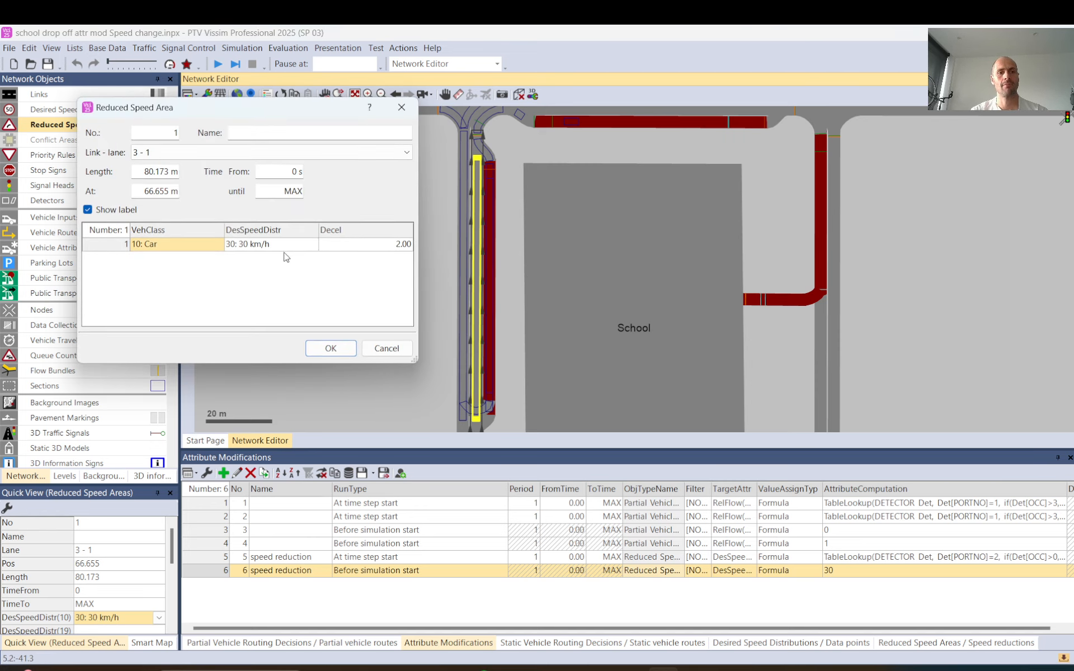
{"action": "left_click", "coordinate": [392, 348]}
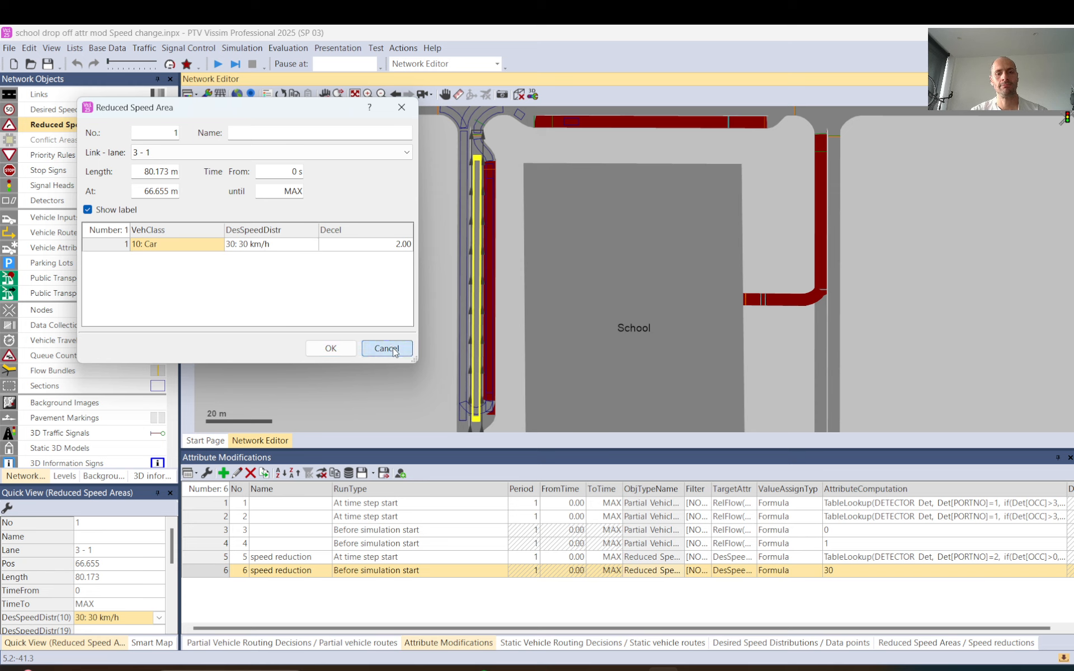
Open attribute modification 5 and inspect its available object types, keeping Reduced Speed Areas
{"action": "left_click", "coordinate": [209, 561]}
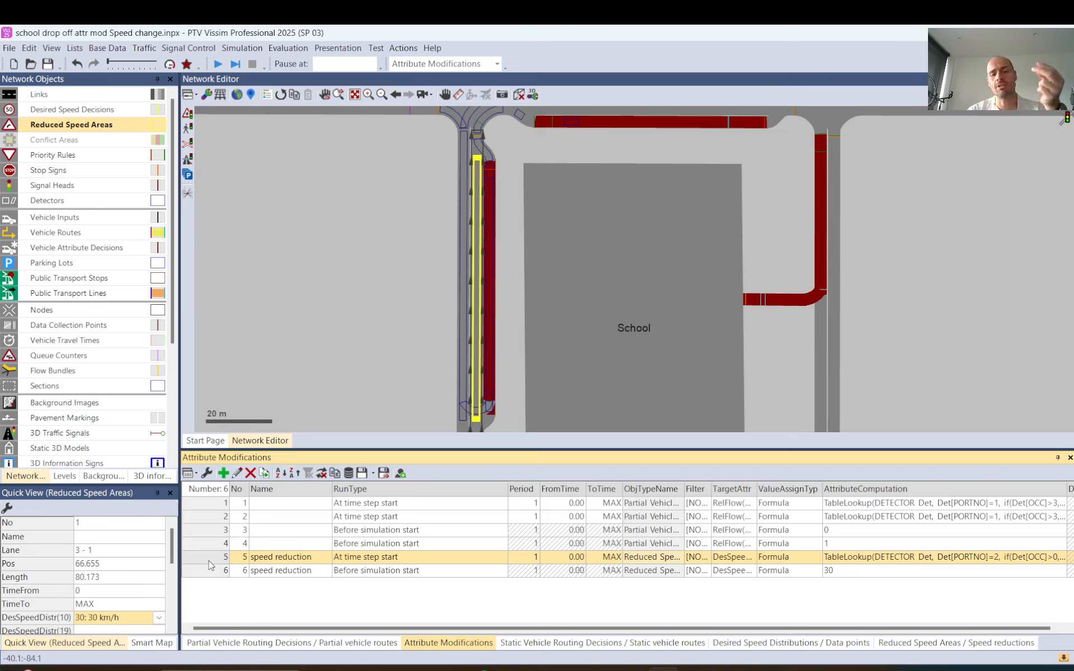
{"action": "double_click", "coordinate": [210, 562]}
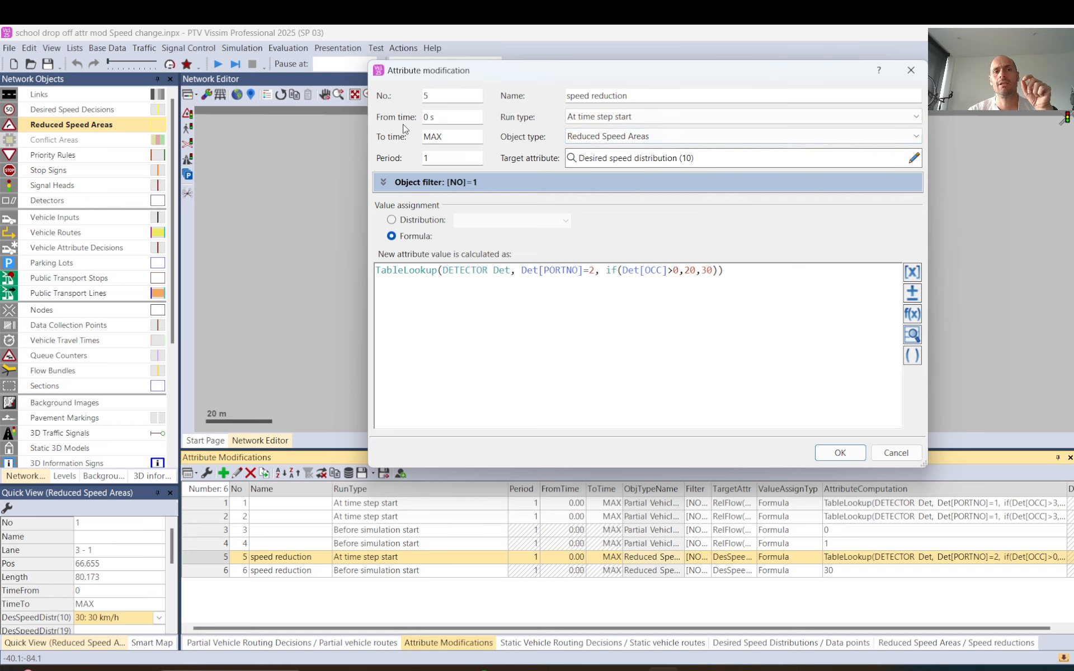
{"action": "left_click", "coordinate": [571, 141]}
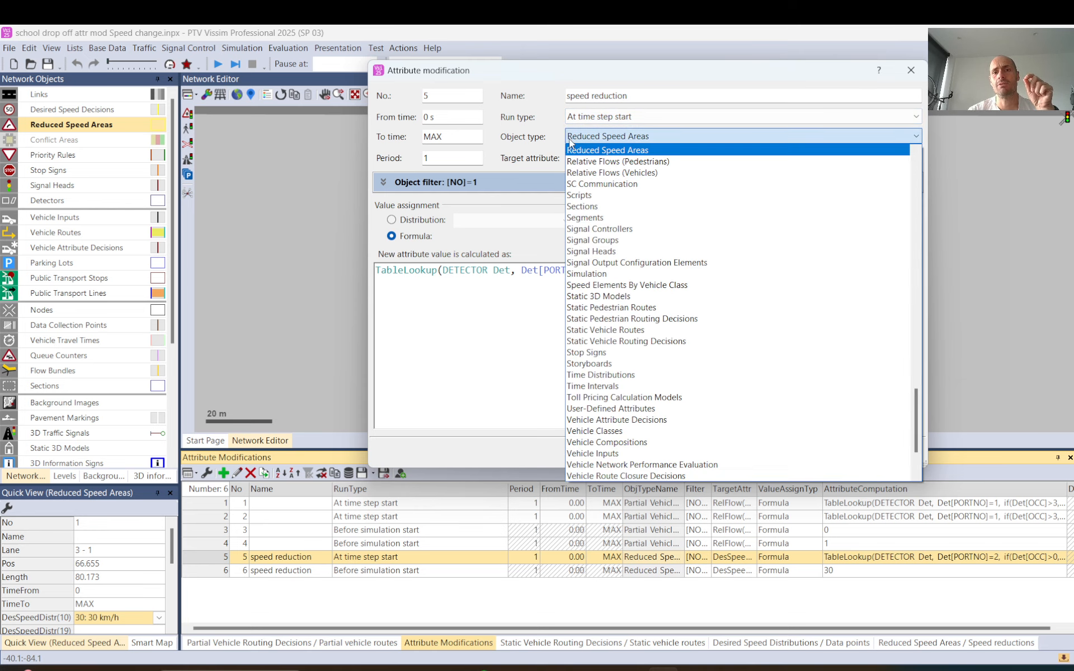
{"action": "left_click", "coordinate": [535, 142]}
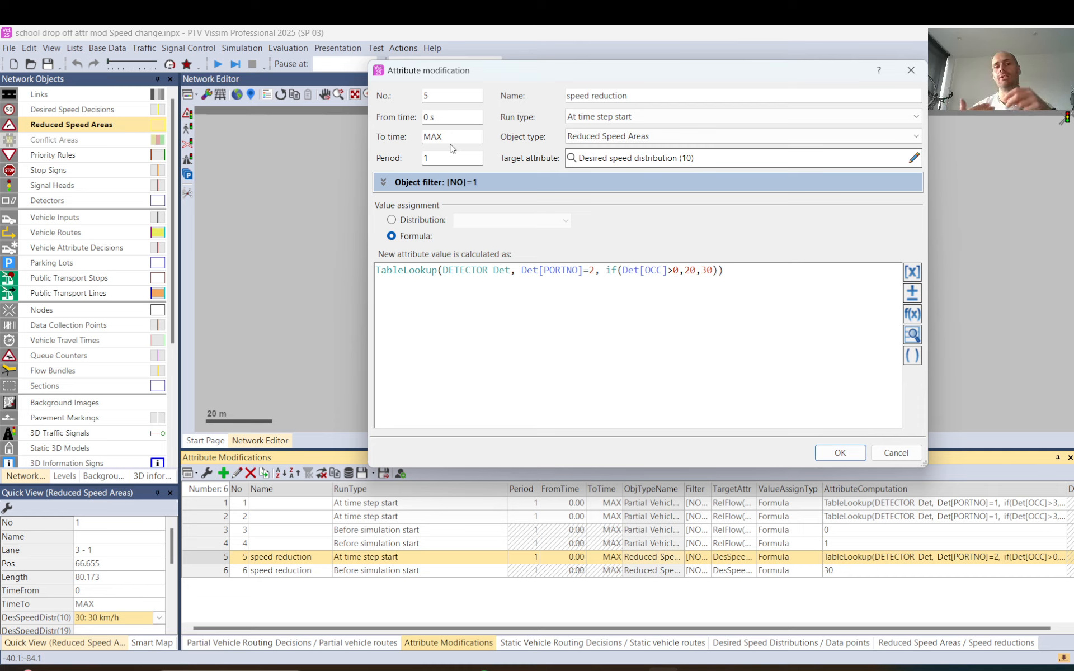
Review the end time and period of attribute modification 5 and expand its object filter
{"action": "left_click_drag", "start_coordinate": [449, 137], "coordinate": [408, 137]}
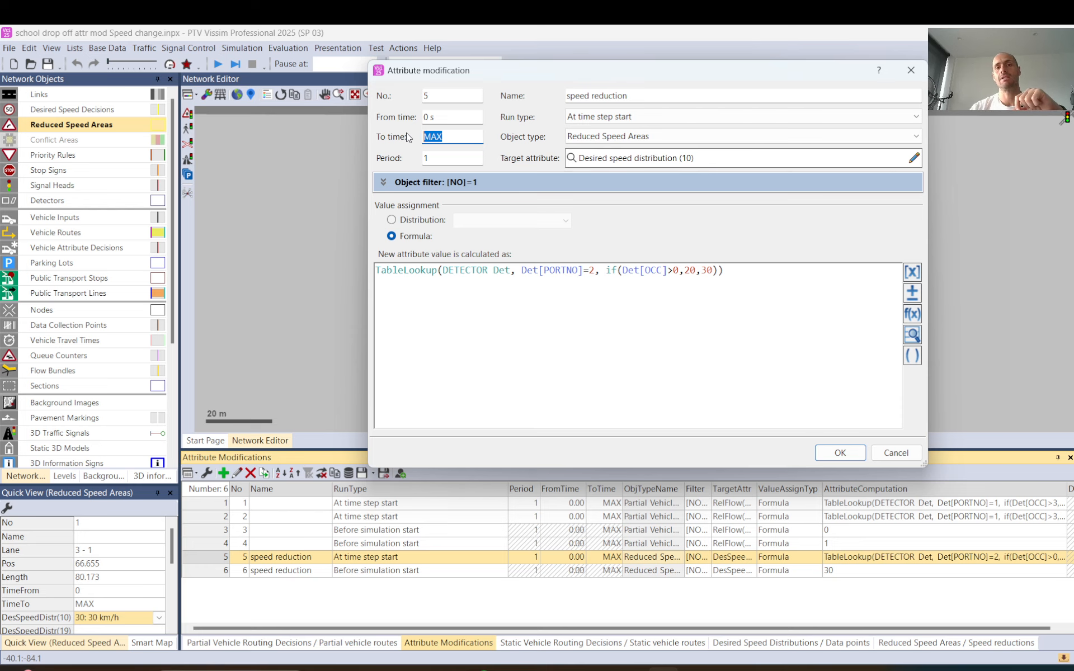
{"action": "mouse_move", "coordinate": [422, 74]}
{"action": "left_mouse_down"}
{"action": "mouse_move", "coordinate": [499, 103]}
{"action": "mouse_move", "coordinate": [432, 66]}
{"action": "left_mouse_up"}
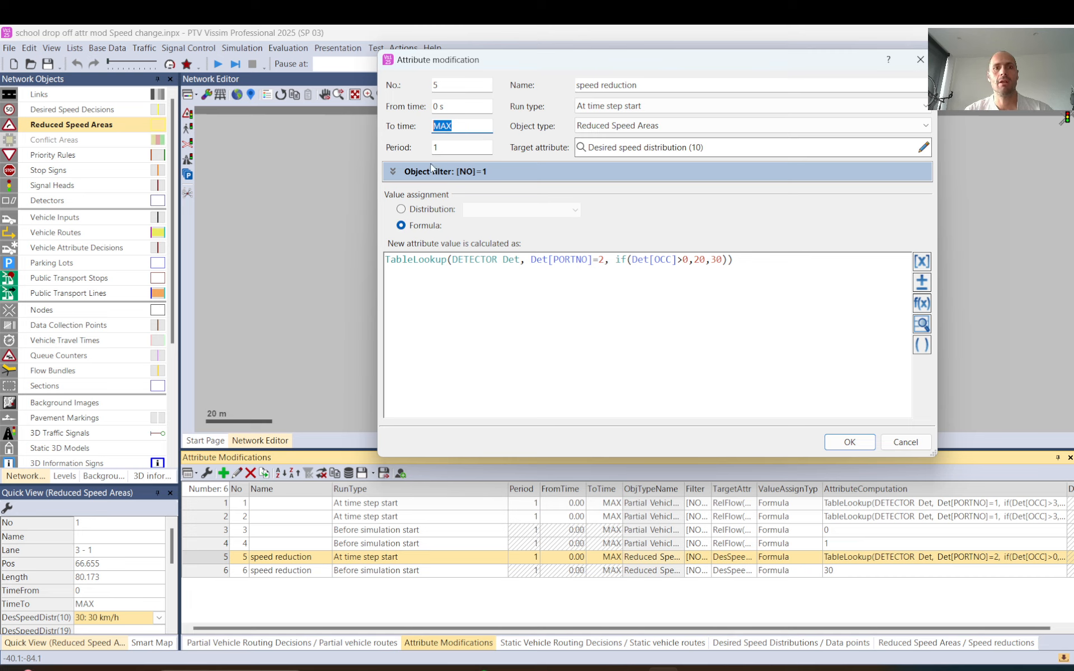
{"action": "key", "text": "Tab"}
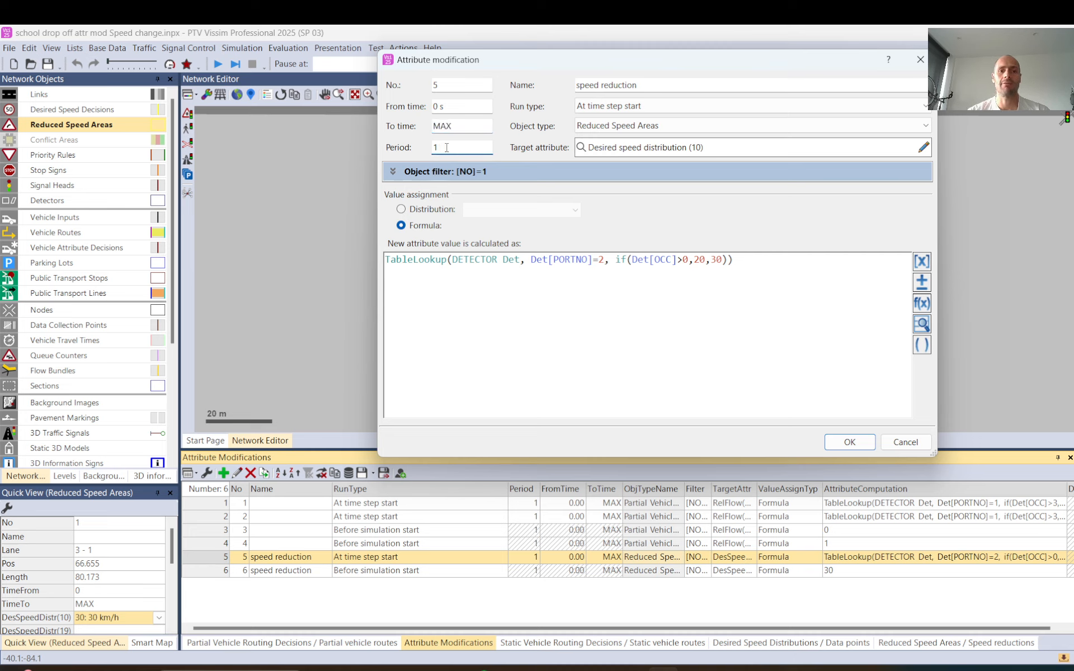
{"action": "left_click", "coordinate": [393, 172]}
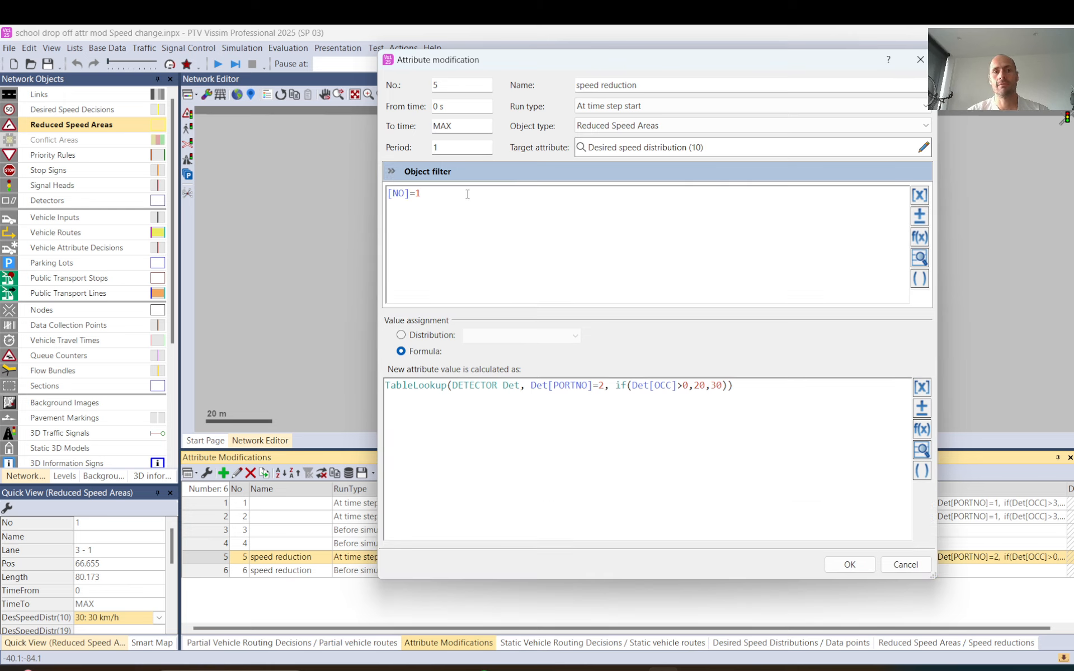
Examine the [NO]=1 object filter of attribute modification 5 alongside the matching reduced speed area in the network
{"action": "left_click_drag", "start_coordinate": [459, 194], "coordinate": [379, 182]}
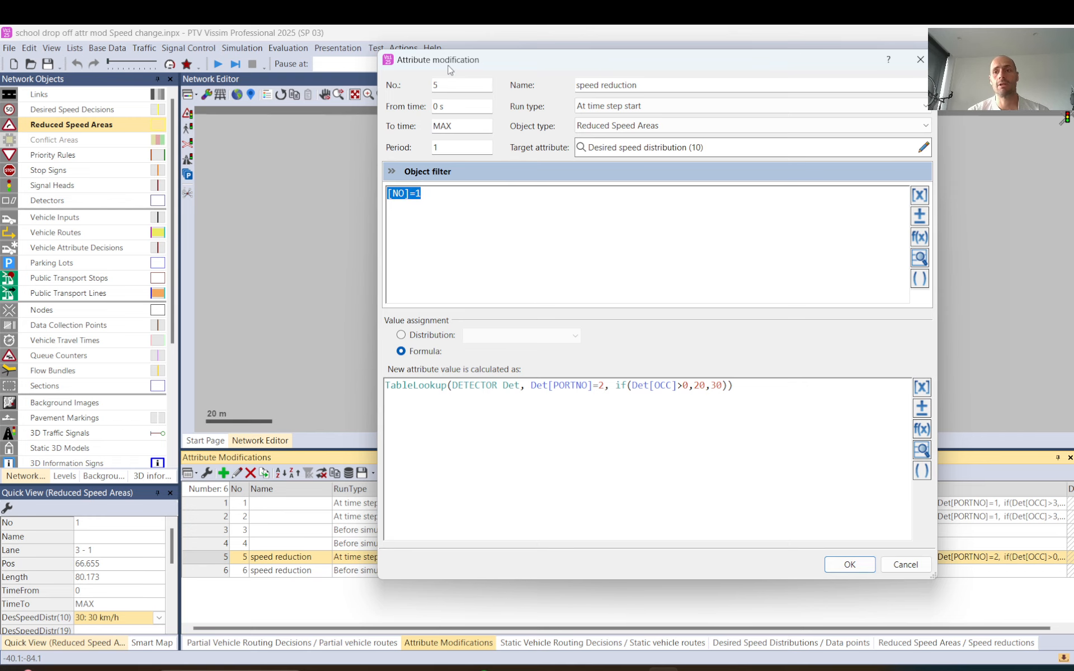
{"action": "left_click_drag", "start_coordinate": [451, 70], "coordinate": [624, 88]}
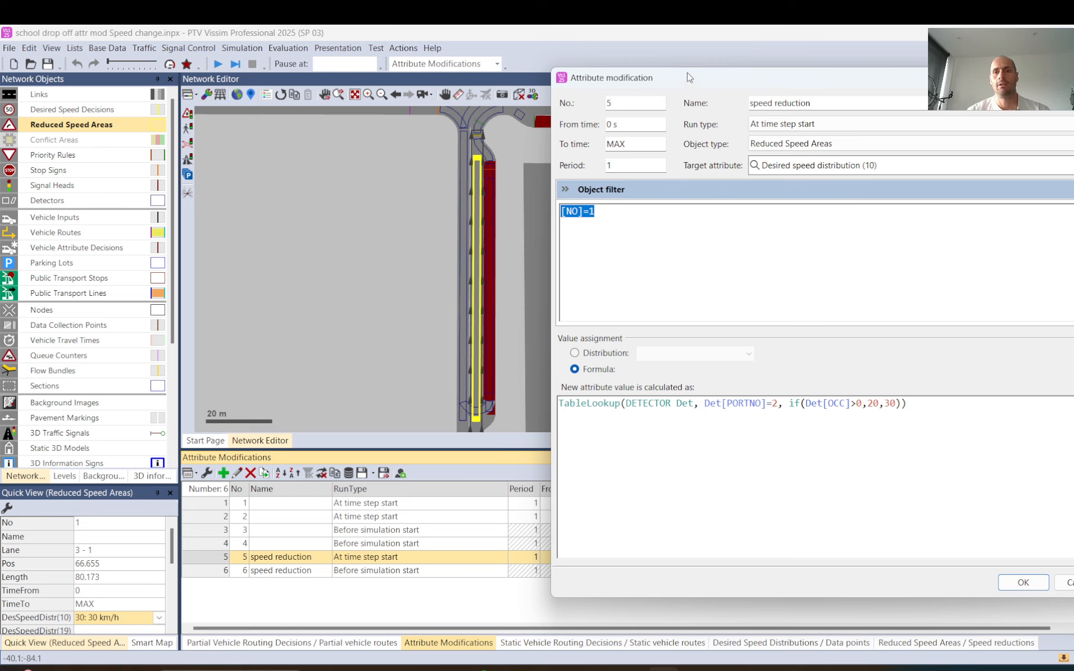
{"action": "left_click_drag", "start_coordinate": [690, 83], "coordinate": [462, 88]}
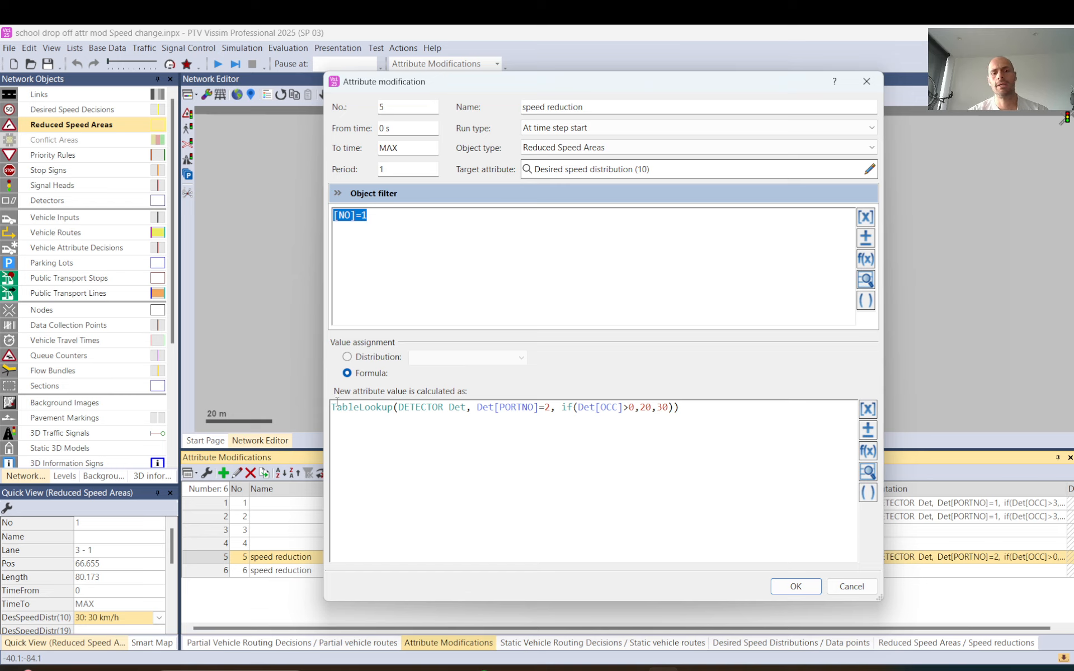
Highlight the TableLookup function name in the formula of attribute modification 5
{"action": "triple_click", "coordinate": [367, 407]}
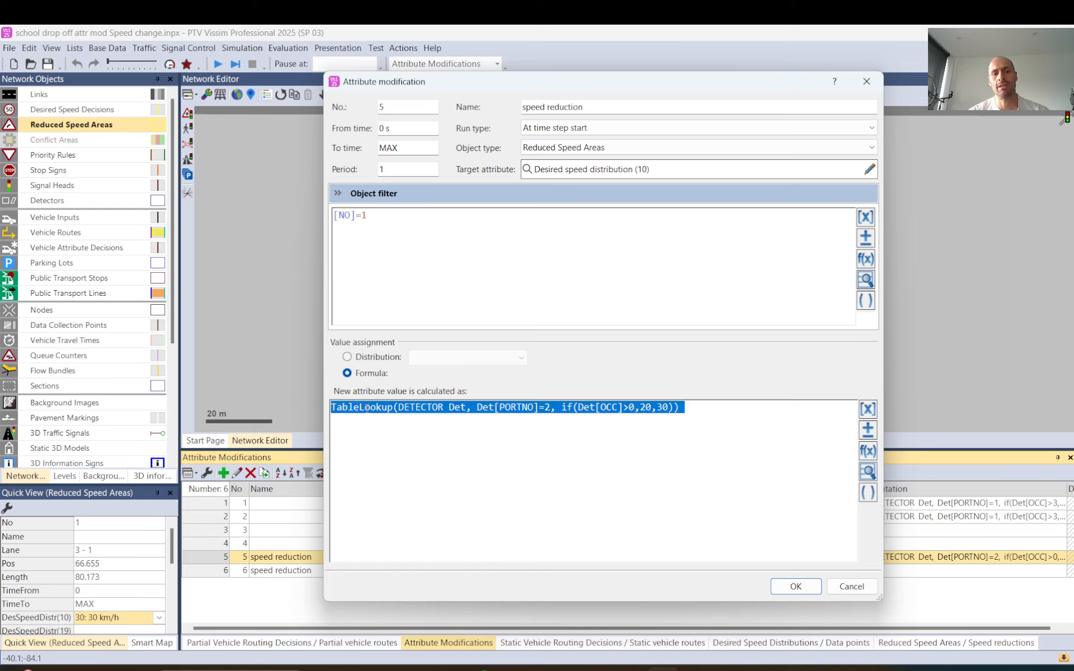
{"action": "left_click", "coordinate": [369, 409]}
{"action": "left_click_drag", "start_coordinate": [392, 410], "coordinate": [337, 408]}
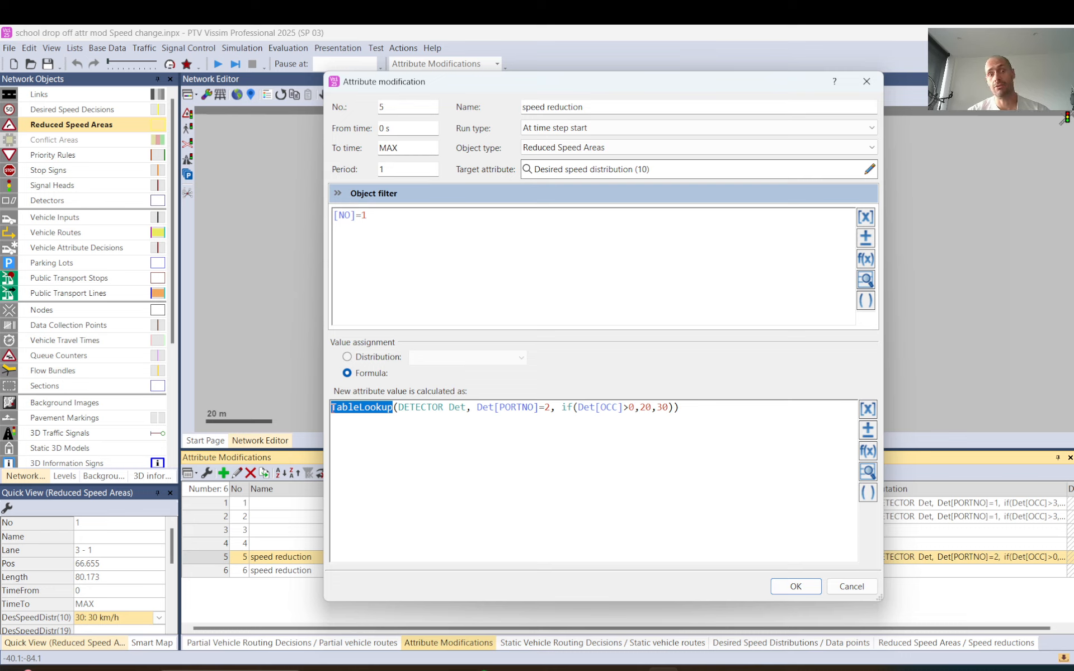
Insert an additional TableLookup for Detectors with variable name Det on the line below the existing formula
{"action": "left_click", "coordinate": [724, 439]}
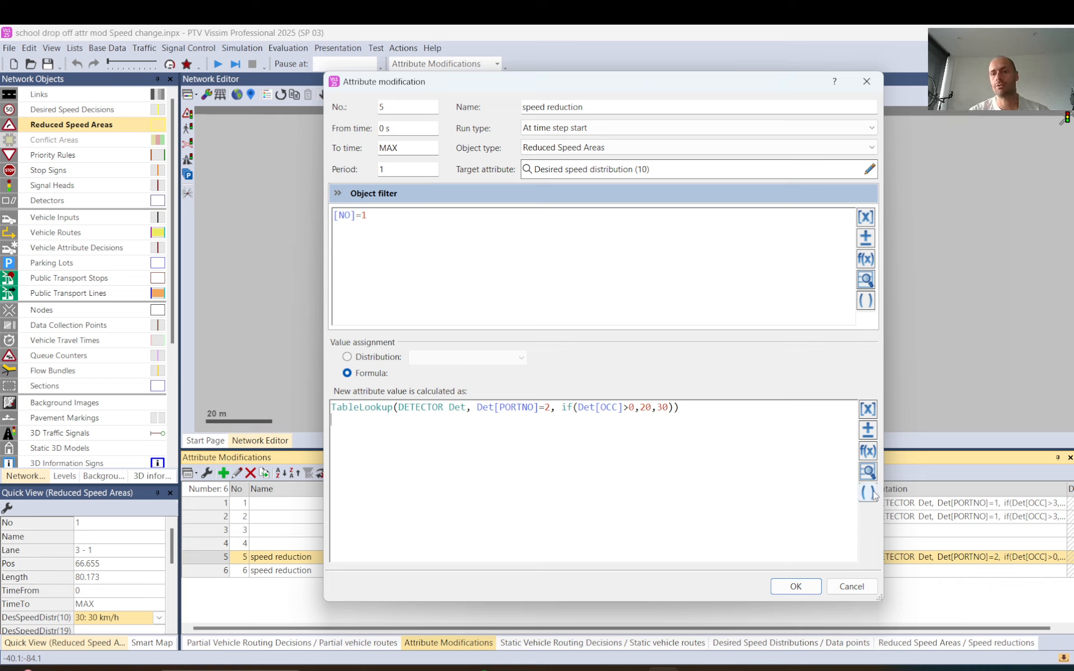
{"action": "left_click", "coordinate": [868, 473]}
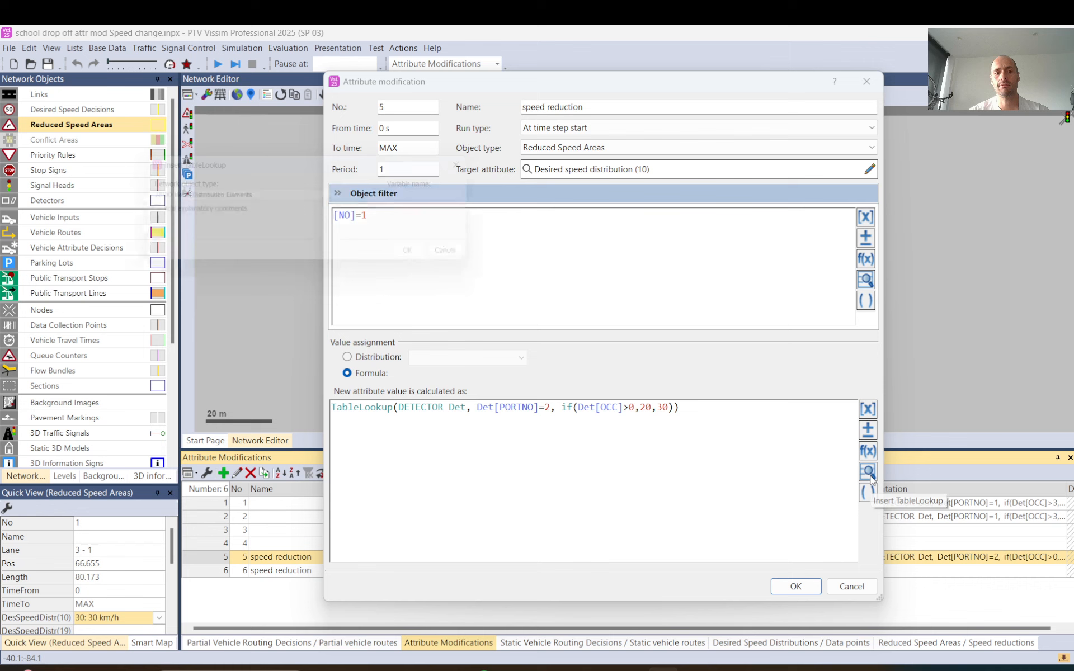
{"action": "left_click", "coordinate": [393, 195]}
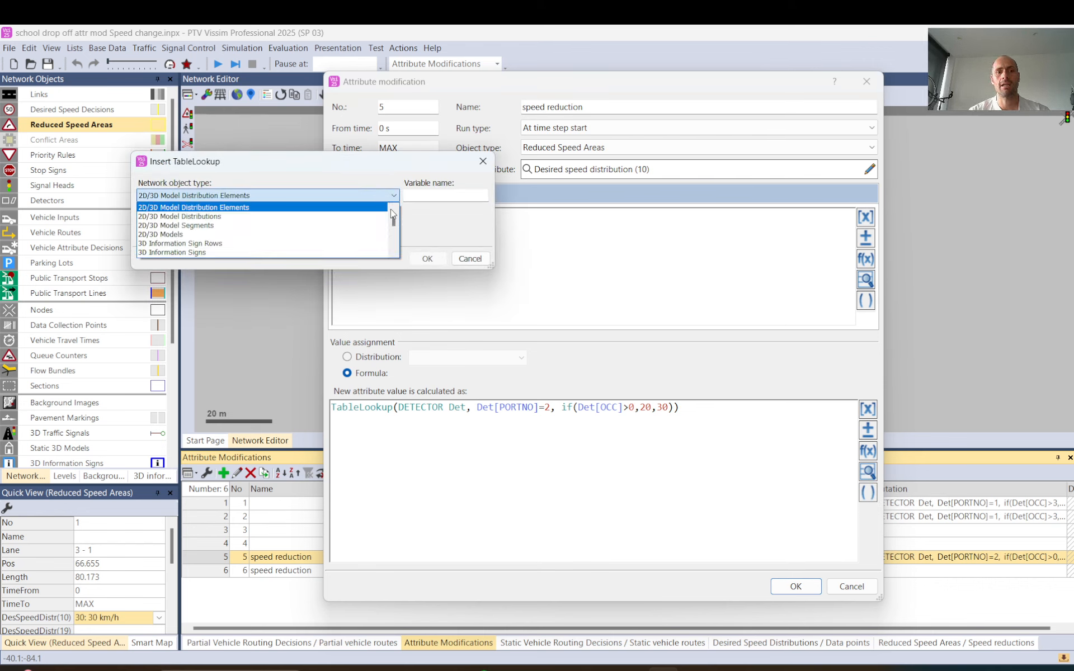
{"action": "mouse_move", "coordinate": [393, 225]}
{"action": "left_mouse_down"}
{"action": "mouse_move", "coordinate": [394, 234]}
{"action": "mouse_move", "coordinate": [394, 225]}
{"action": "left_mouse_up"}
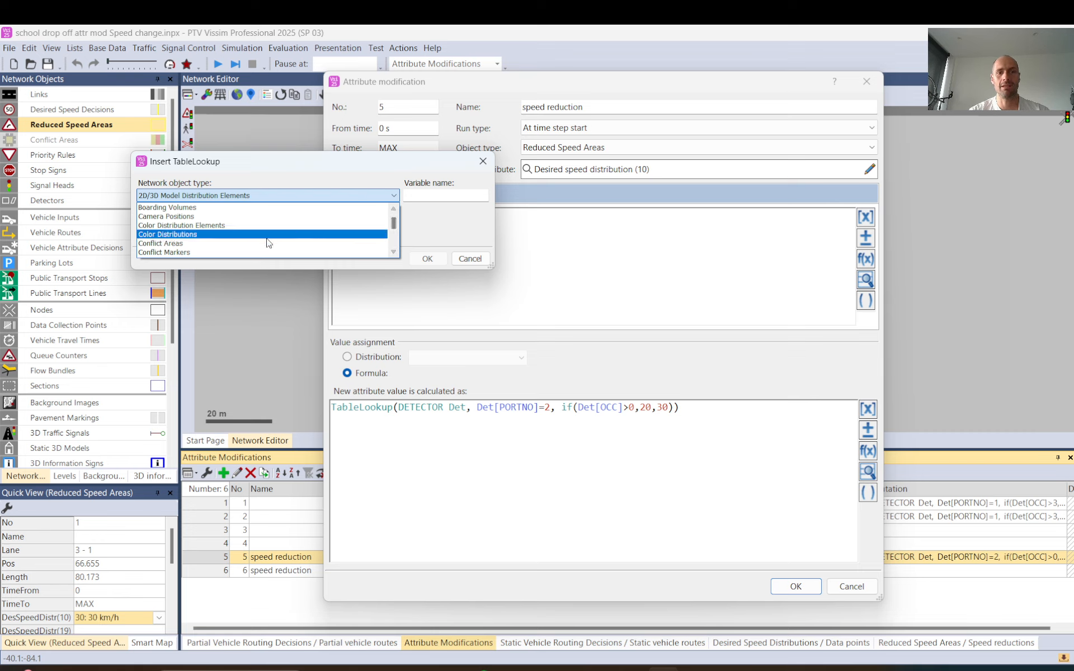
{"action": "scroll", "coordinate": [267, 240], "scroll_direction": "down", "scroll_amount": 1}
{"action": "scroll", "coordinate": [267, 242], "scroll_direction": "down", "scroll_amount": 4}
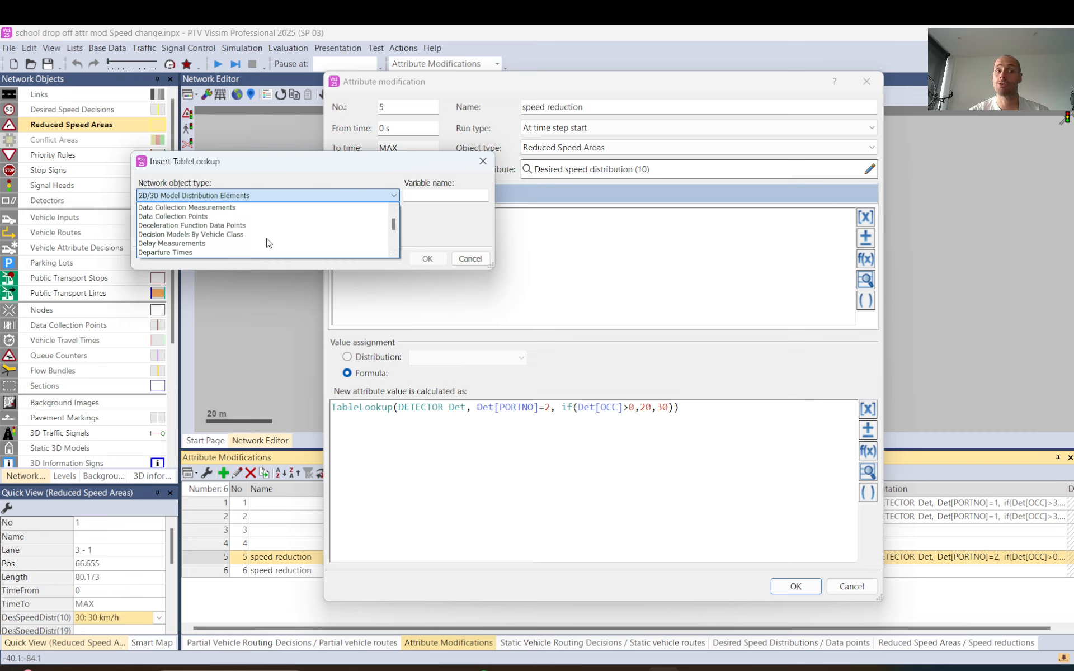
{"action": "scroll", "coordinate": [267, 243], "scroll_direction": "down", "scroll_amount": 3}
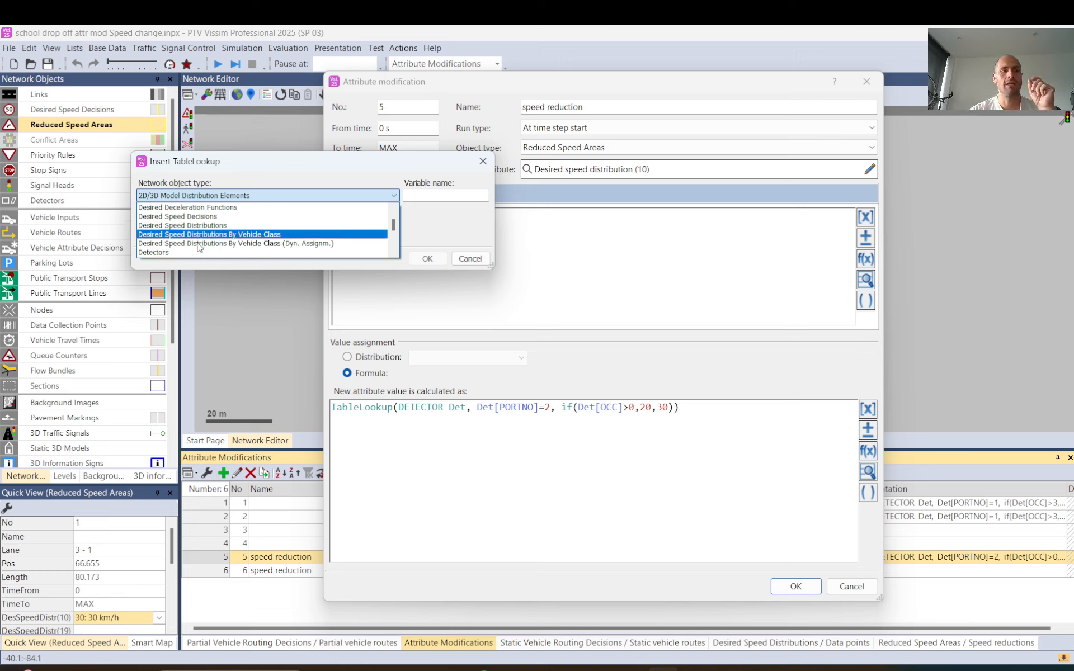
{"action": "left_click", "coordinate": [159, 235]}
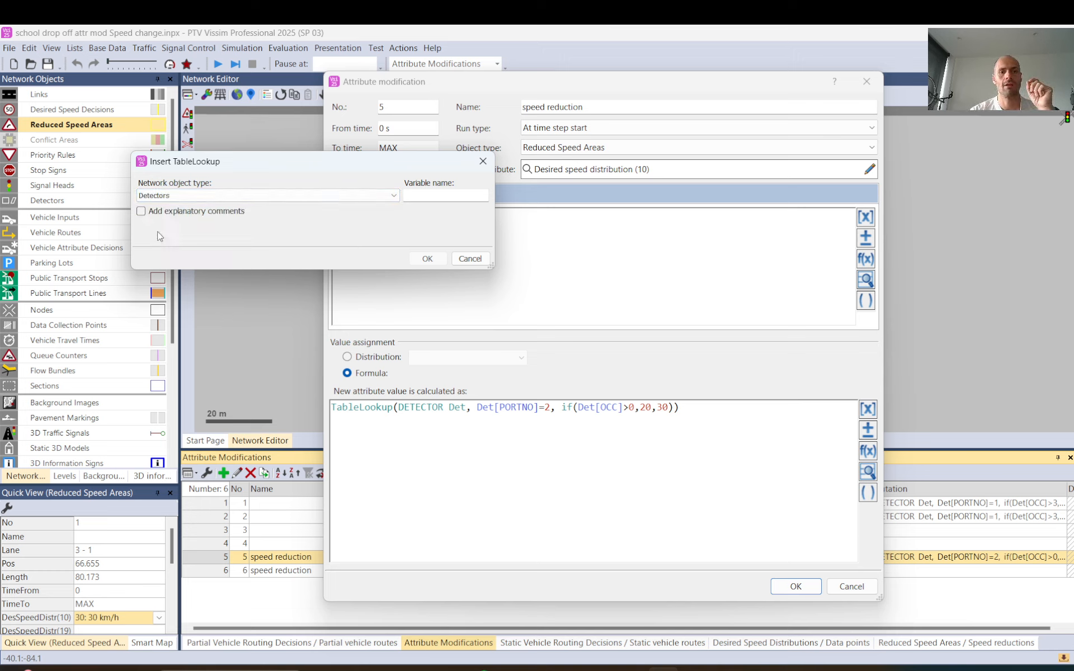
{"action": "left_click", "coordinate": [435, 194]}
{"action": "type", "text": "De"}
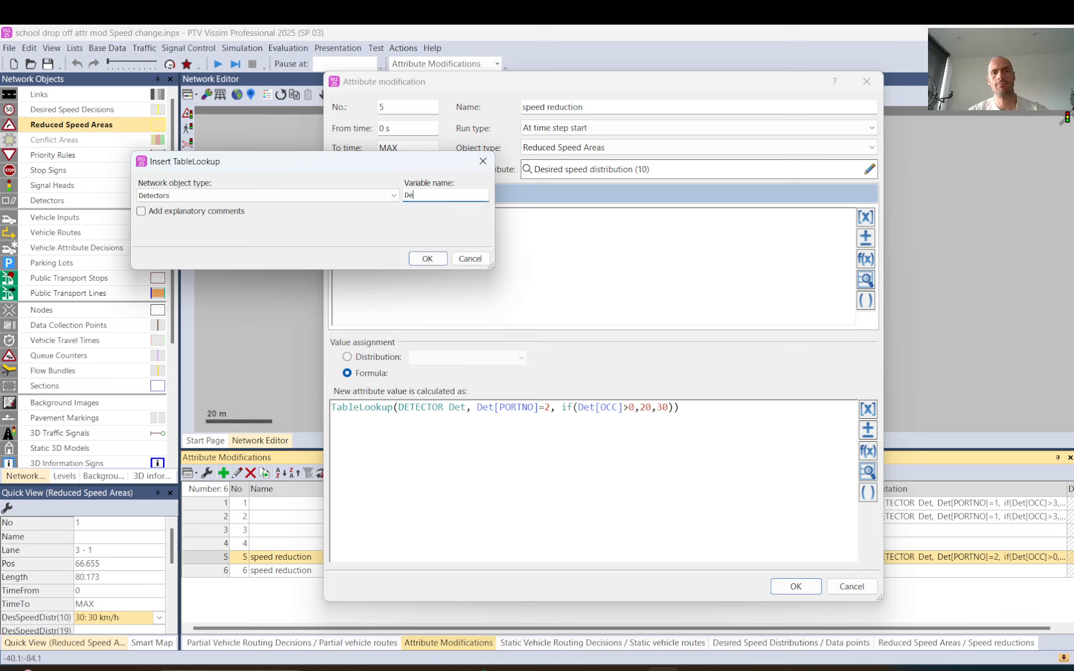
{"action": "type", "text": "t"}
{"action": "left_click", "coordinate": [428, 259]}
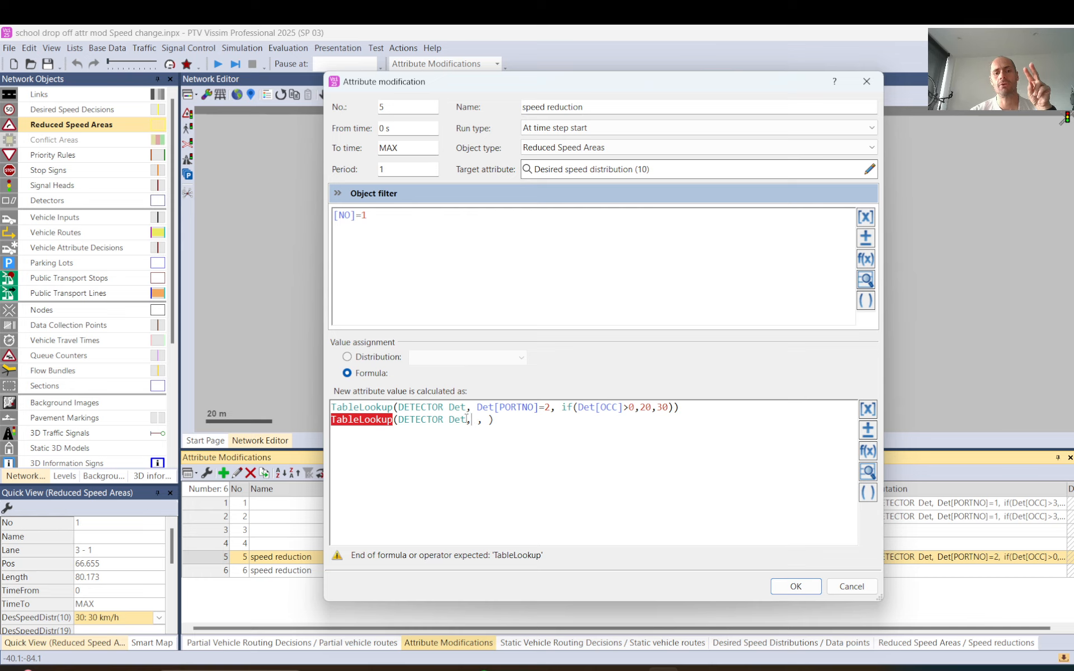
Compare the inserted TableLookup's arguments with the existing formula's if expression, and delete the inserted line
{"action": "double_click", "coordinate": [459, 420]}
{"action": "left_click_drag", "start_coordinate": [459, 420], "coordinate": [405, 417]}
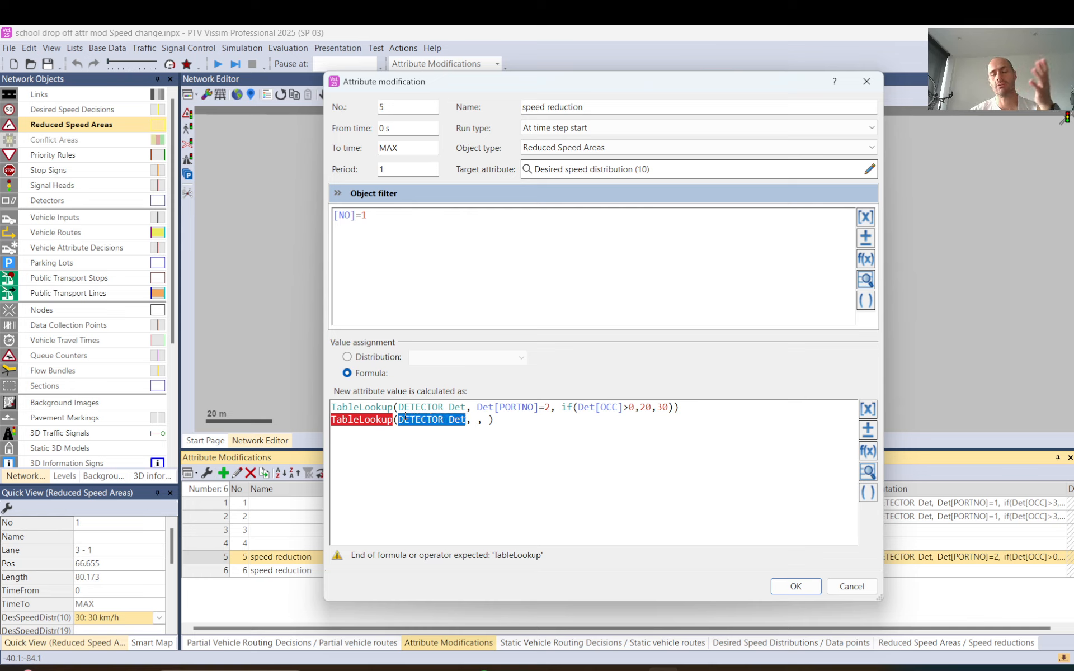
{"action": "left_click", "coordinate": [472, 421]}
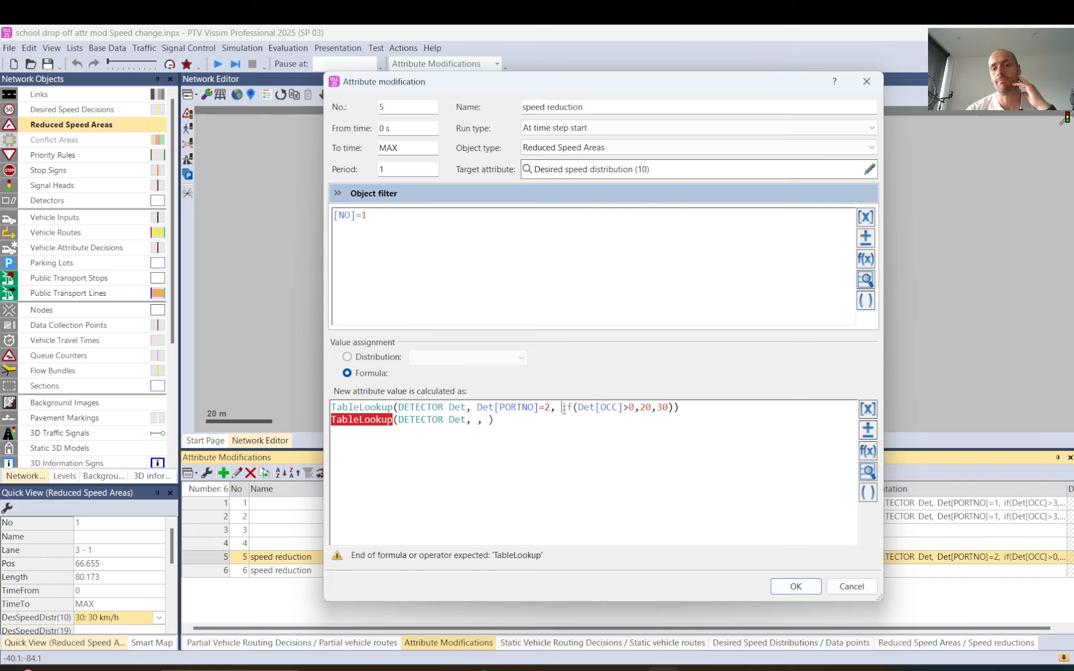
{"action": "left_click_drag", "start_coordinate": [562, 408], "coordinate": [673, 402]}
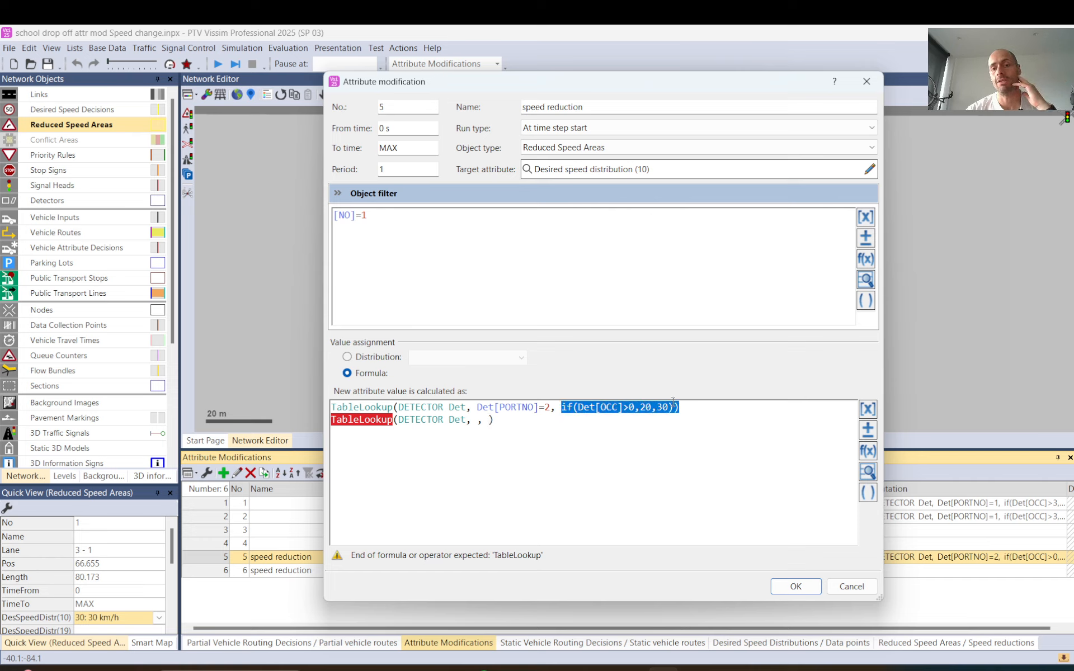
{"action": "left_click", "coordinate": [485, 422]}
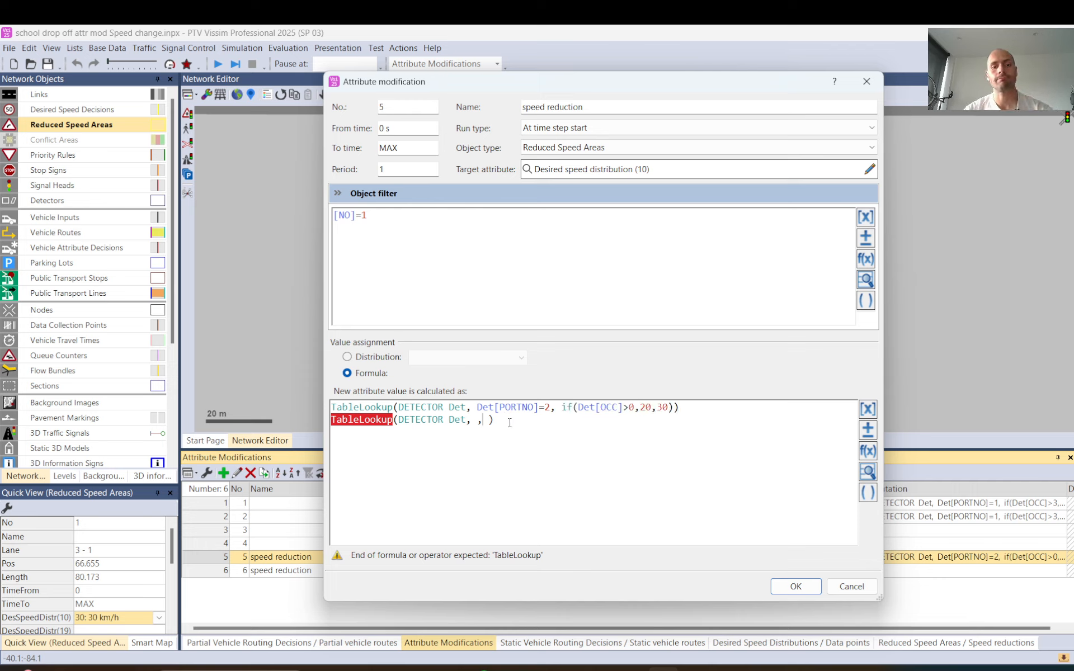
{"action": "left_click_drag", "start_coordinate": [508, 422], "coordinate": [334, 420]}
{"action": "key", "text": "Delete"}
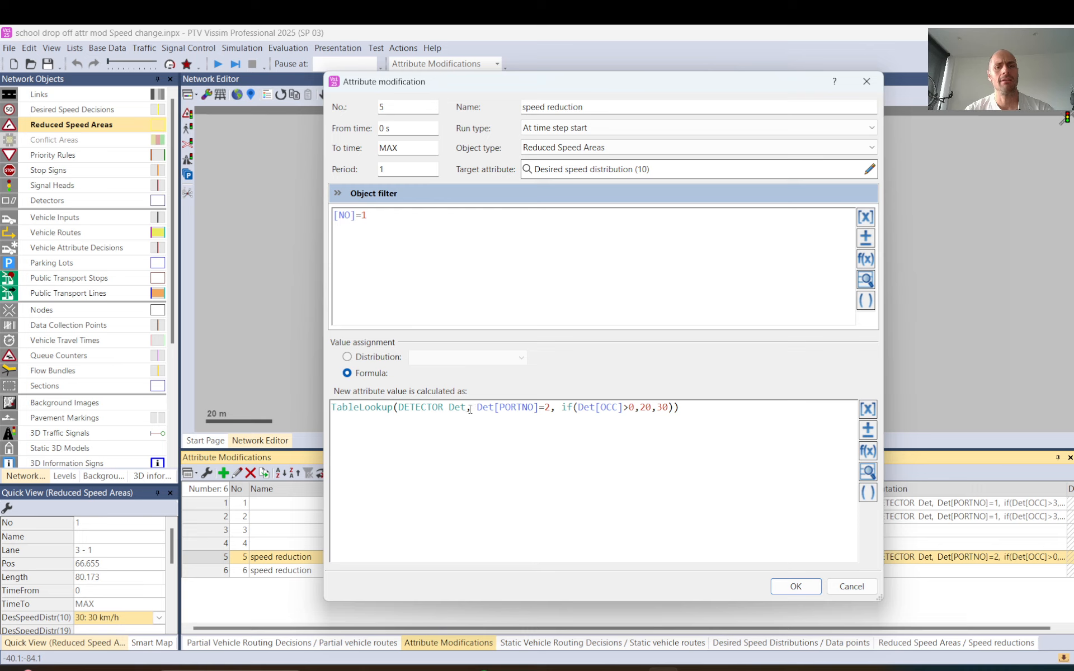
Examine the DETECTOR Det declaration and the Det[PORTNO]=2 condition in the TableLookup formula
{"action": "left_click_drag", "start_coordinate": [466, 409], "coordinate": [399, 408]}
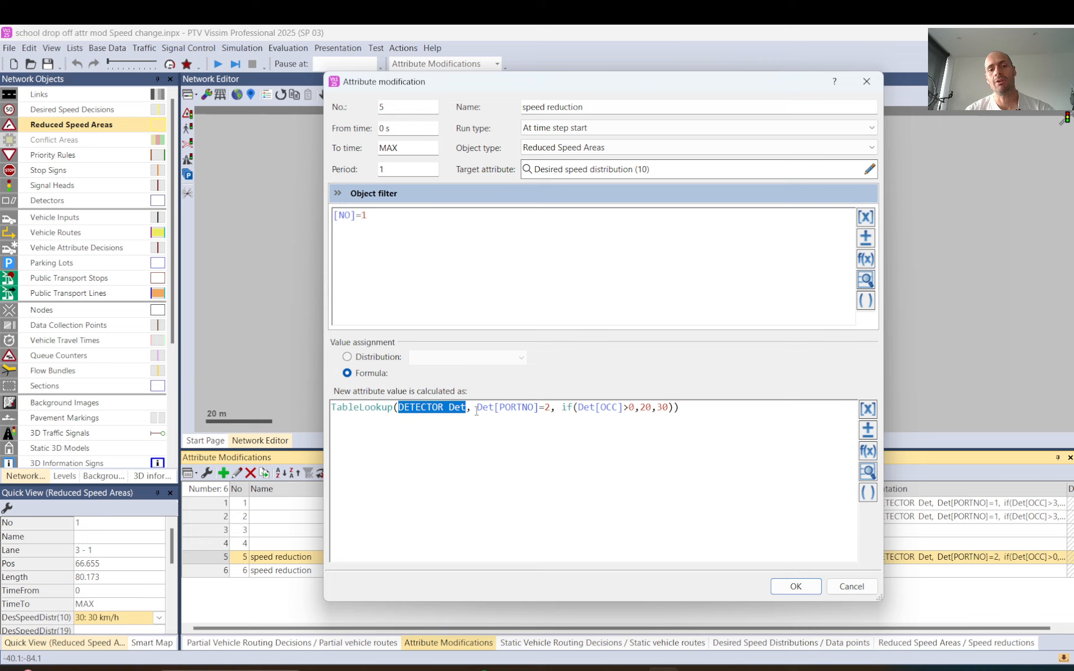
{"action": "left_click_drag", "start_coordinate": [476, 407], "coordinate": [552, 408]}
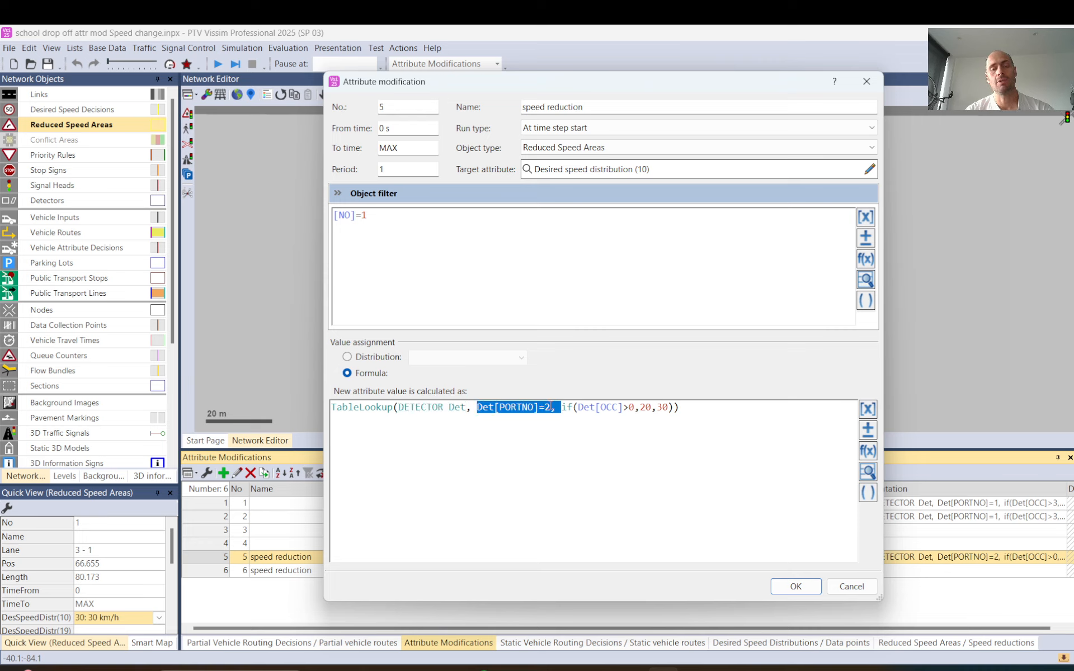
{"action": "left_click", "coordinate": [488, 406]}
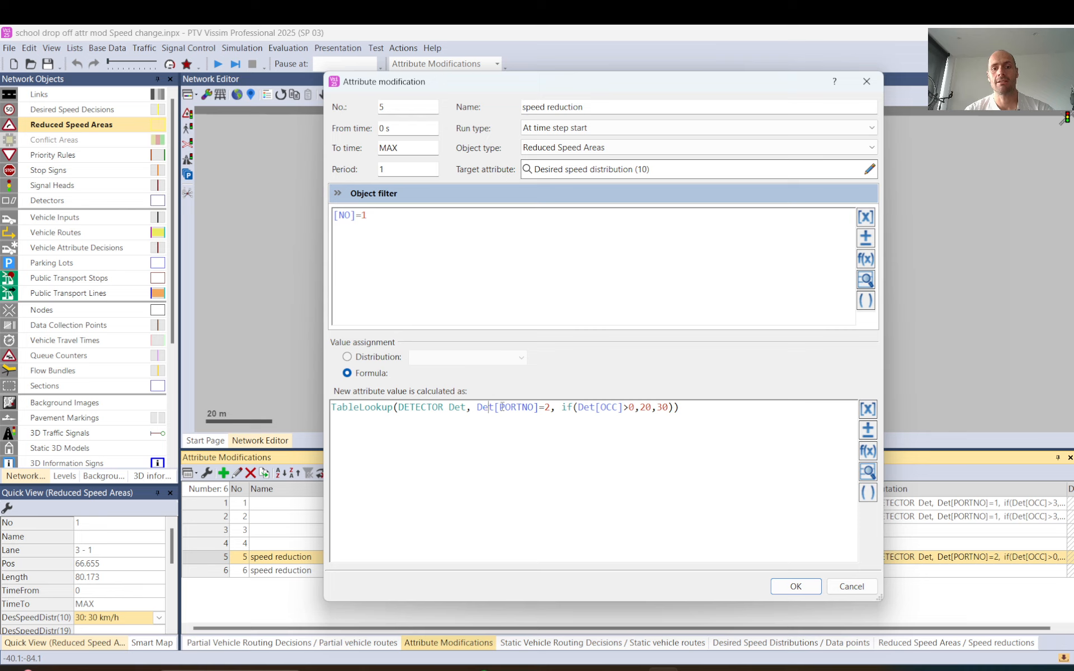
{"action": "double_click", "coordinate": [457, 407]}
{"action": "double_click", "coordinate": [485, 407]}
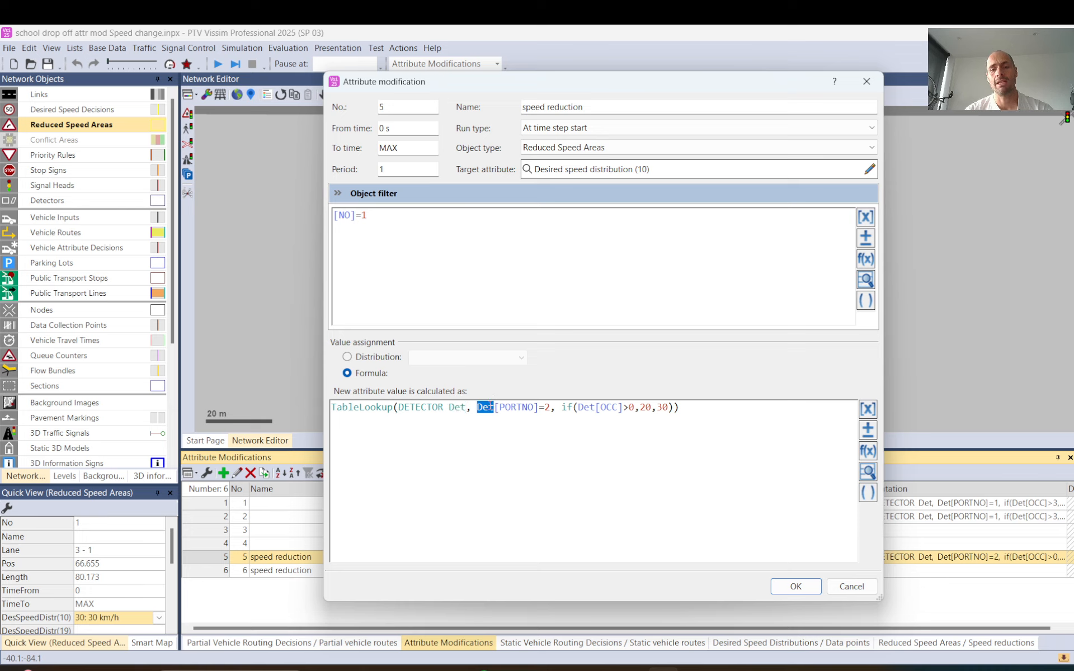
Rename the variable Det to Detgt in the declaration, the PORTNO condition and the OCC expression of the formula
{"action": "left_click", "coordinate": [466, 408]}
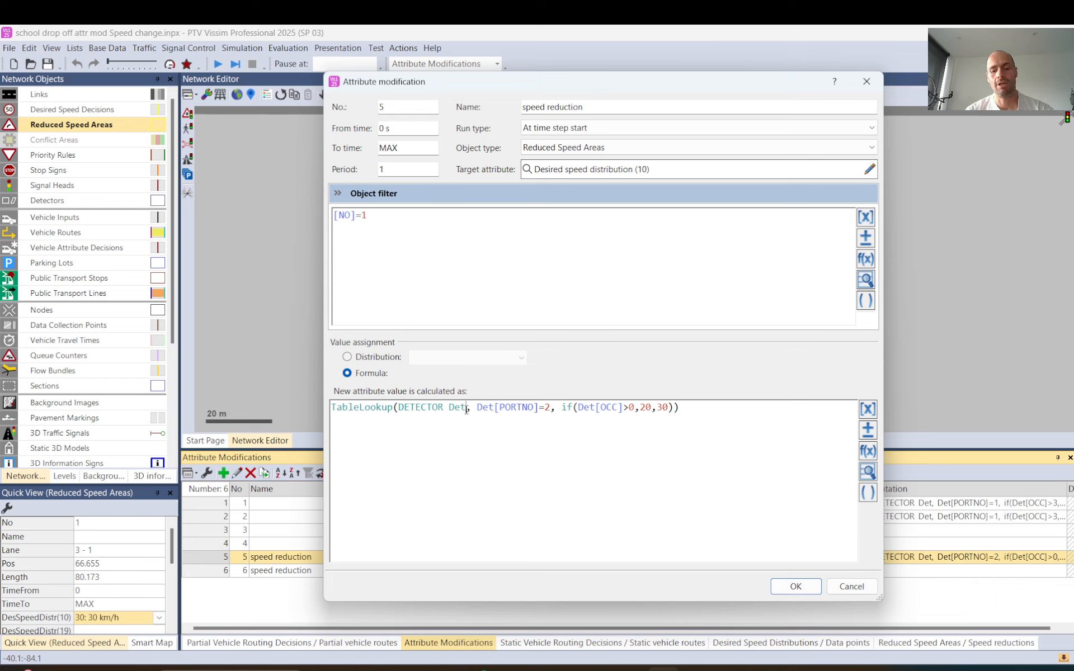
{"action": "type", "text": "et"}
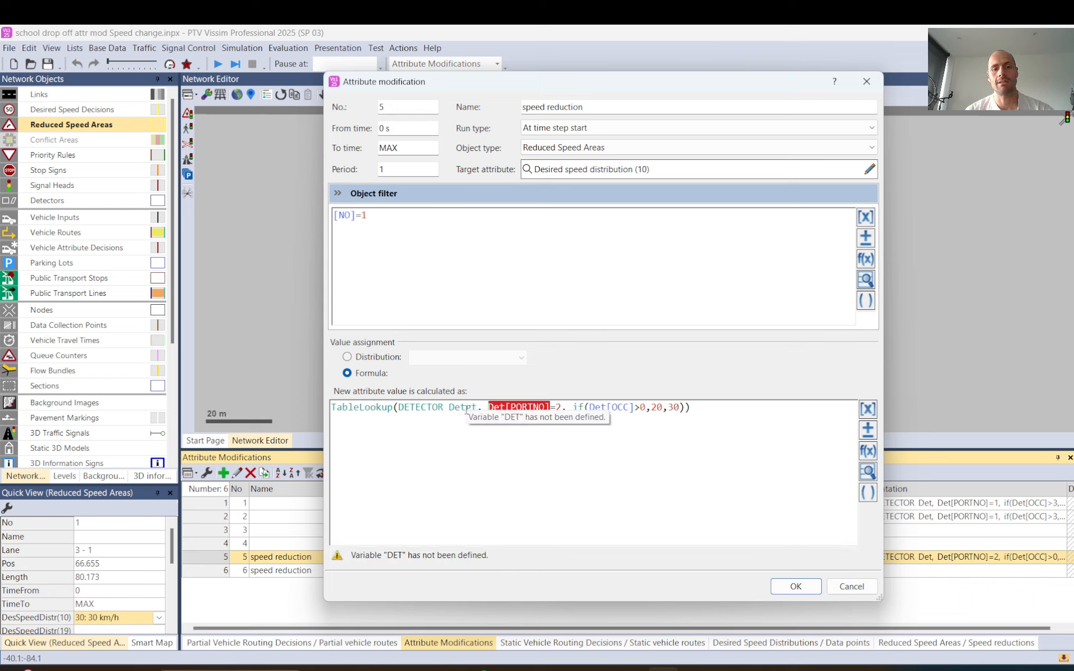
{"action": "left_click", "coordinate": [515, 465]}
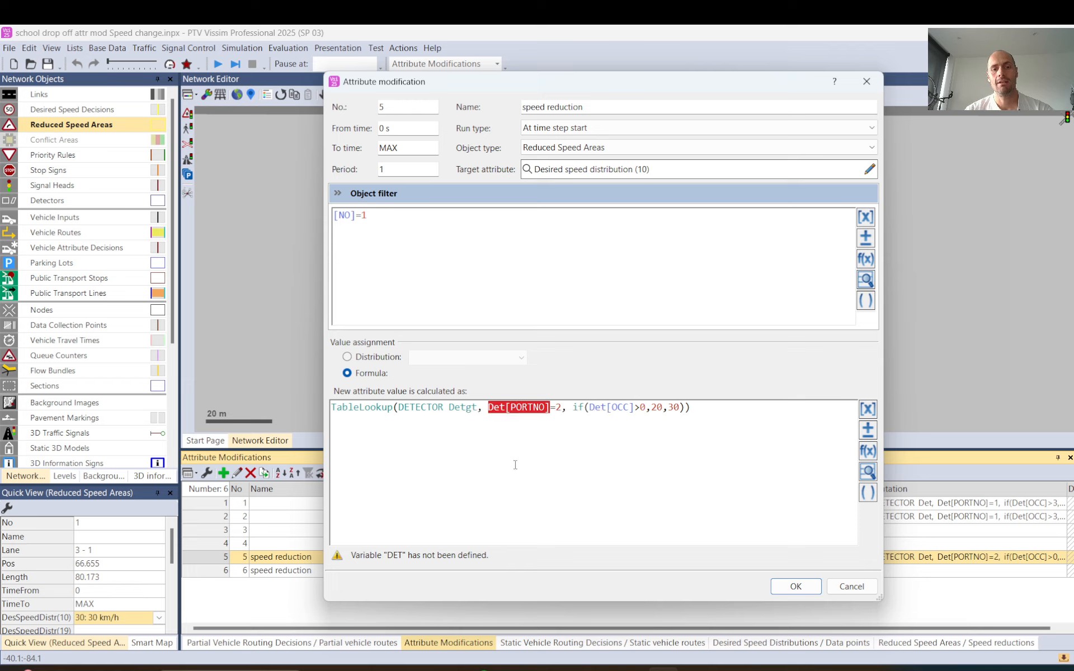
{"action": "left_click", "coordinate": [505, 408]}
{"action": "type", "text": "gt"}
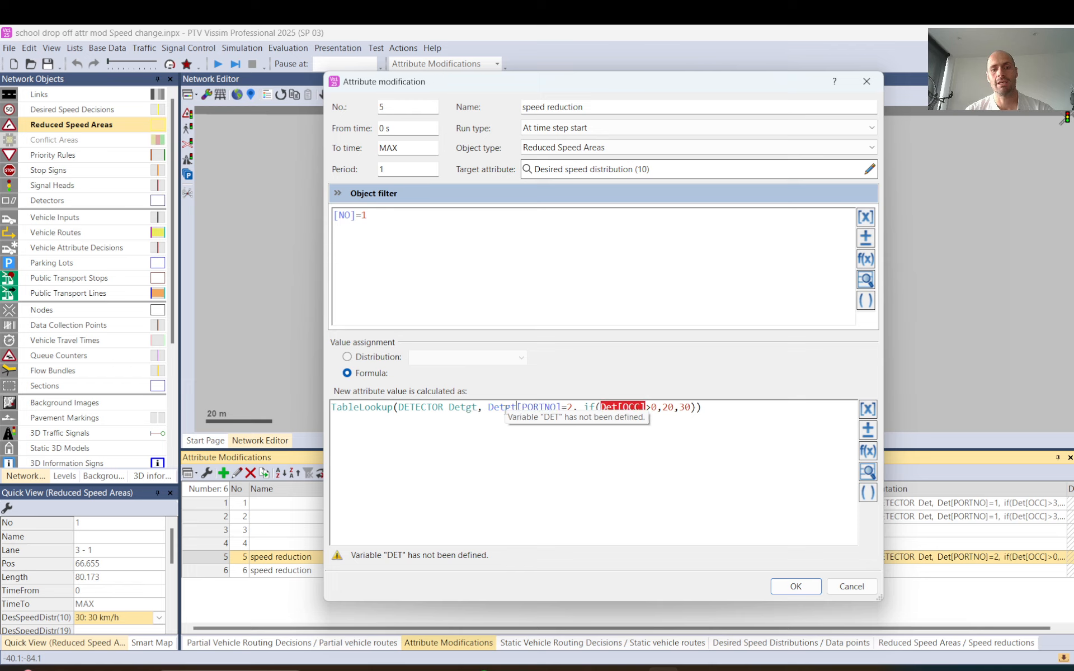
{"action": "key", "text": "Right"}
{"action": "key", "text": "Right"}
{"action": "type", "text": "gt"}
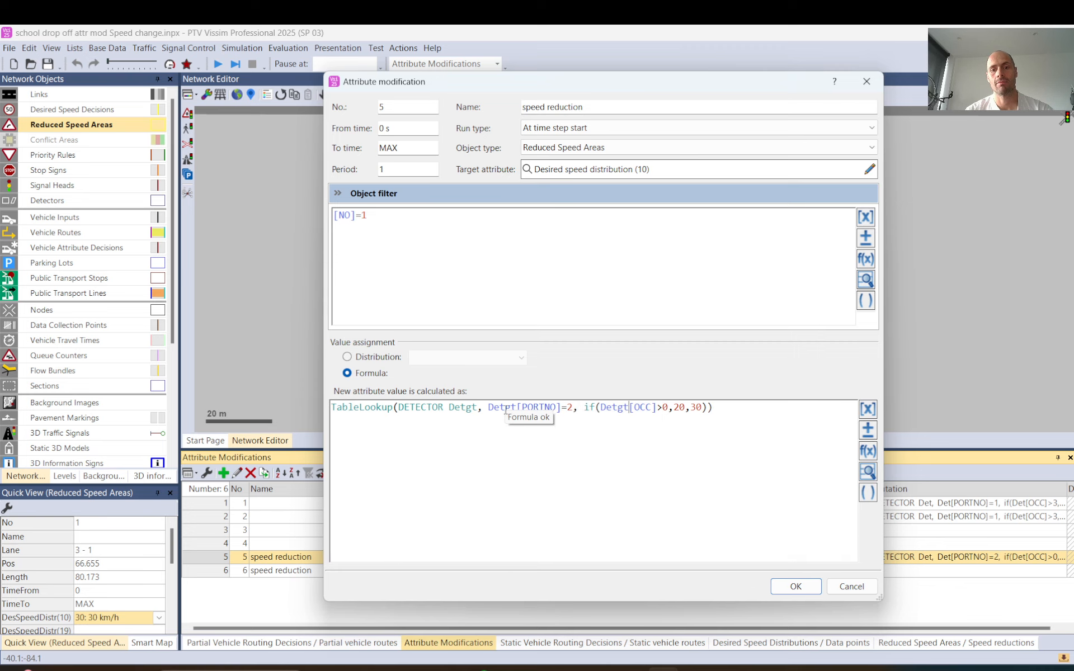
Restore the variable name to Det in all three places of the TableLookup formula
{"action": "key", "text": "BackSpace"}
{"action": "key", "text": "BackSpace"}
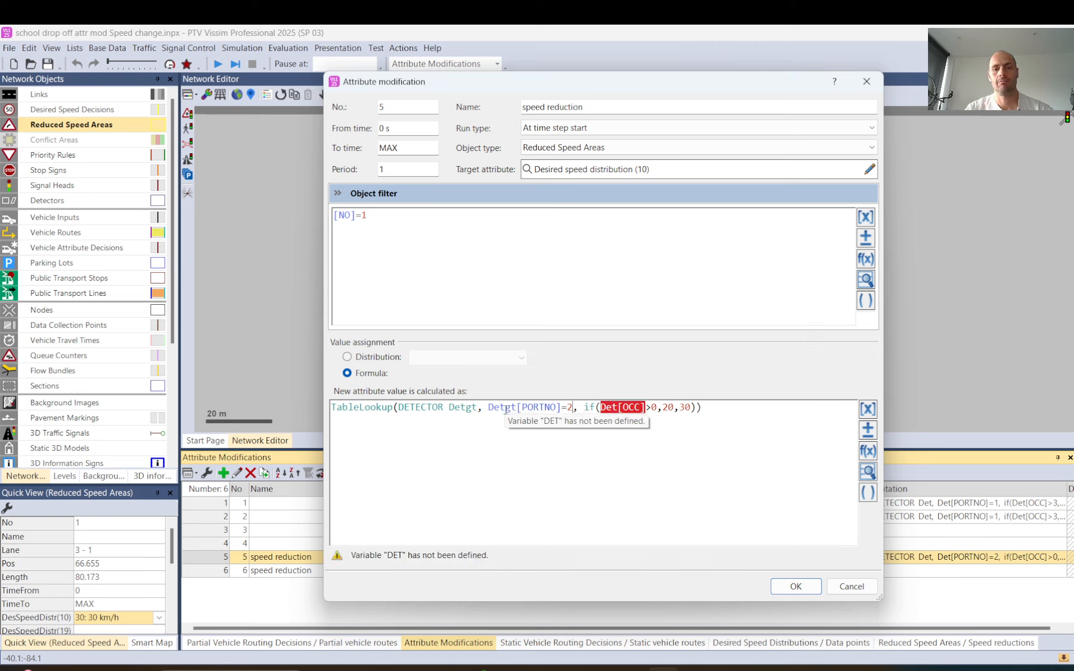
{"action": "key", "text": "BackSpace"}
{"action": "key", "text": "BackSpace"}
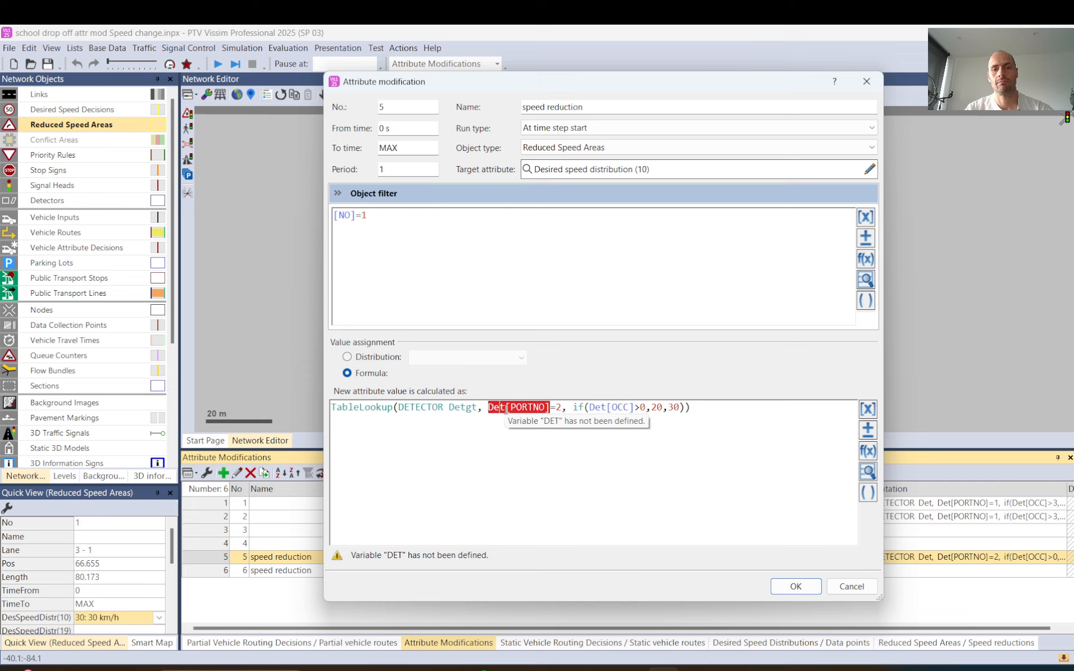
{"action": "key", "text": "BackSpace"}
{"action": "key", "text": "BackSpace"}
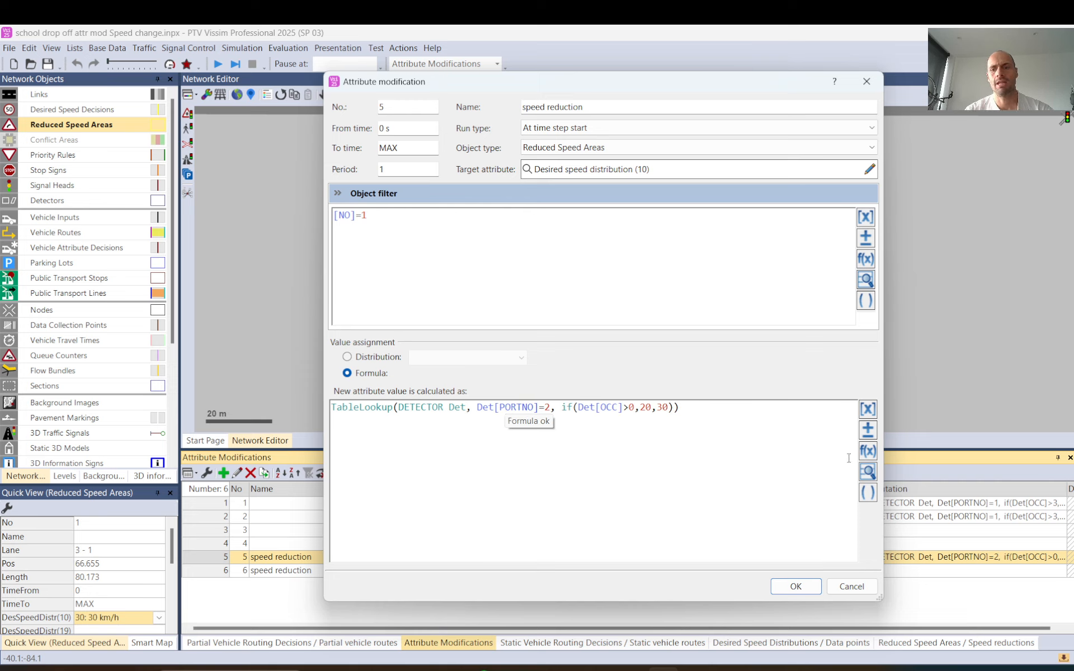
Check the variable name setting for a new TableLookup without inserting one, and highlight the formula's if(Det[OCC]>0,20,30) expression
{"action": "left_click", "coordinate": [869, 475]}
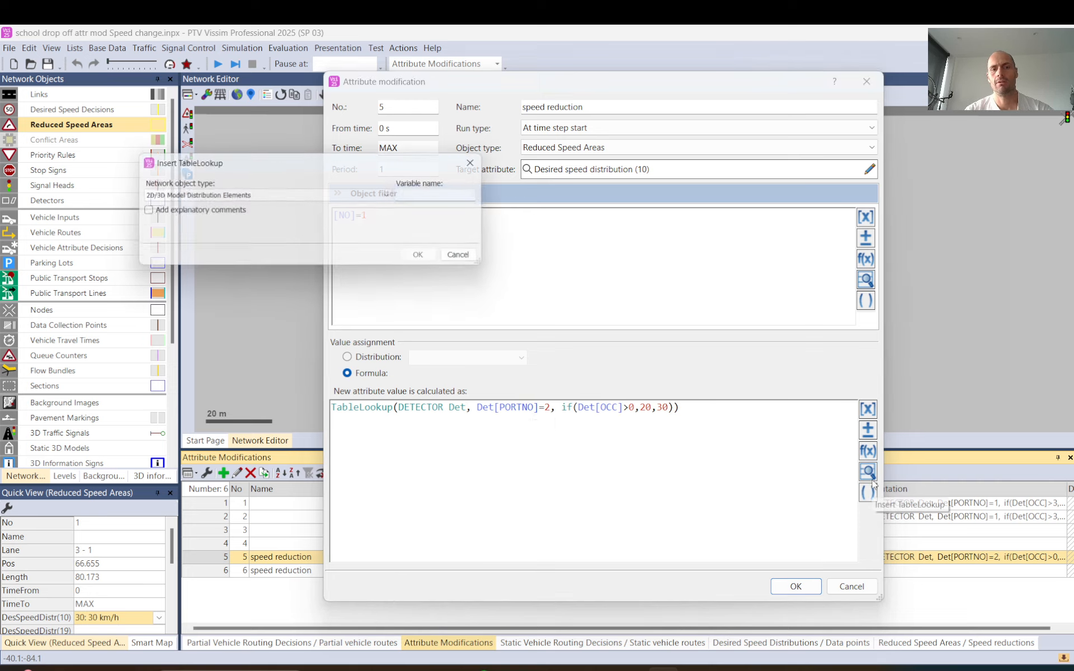
{"action": "left_click", "coordinate": [442, 196]}
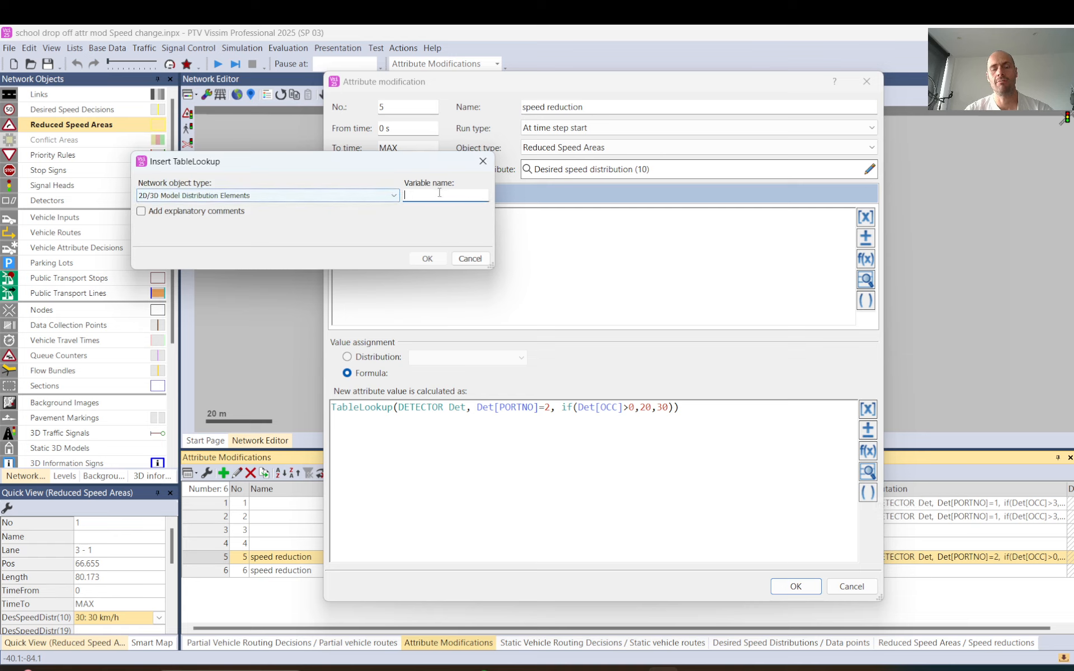
{"action": "left_click", "coordinate": [470, 259]}
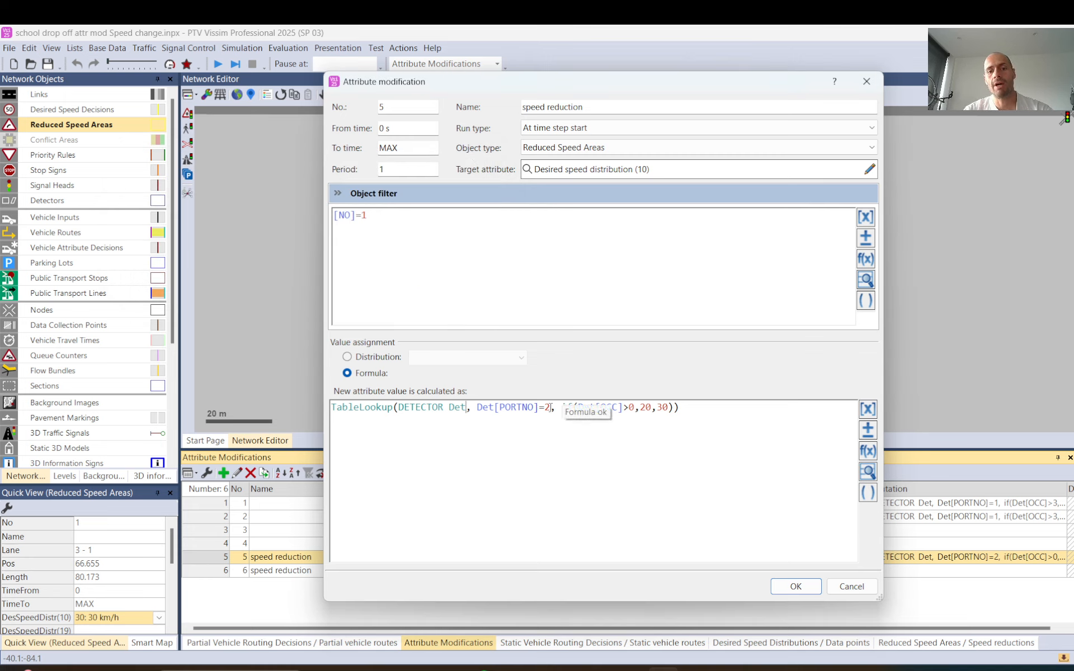
{"action": "left_click_drag", "start_coordinate": [551, 409], "coordinate": [679, 412]}
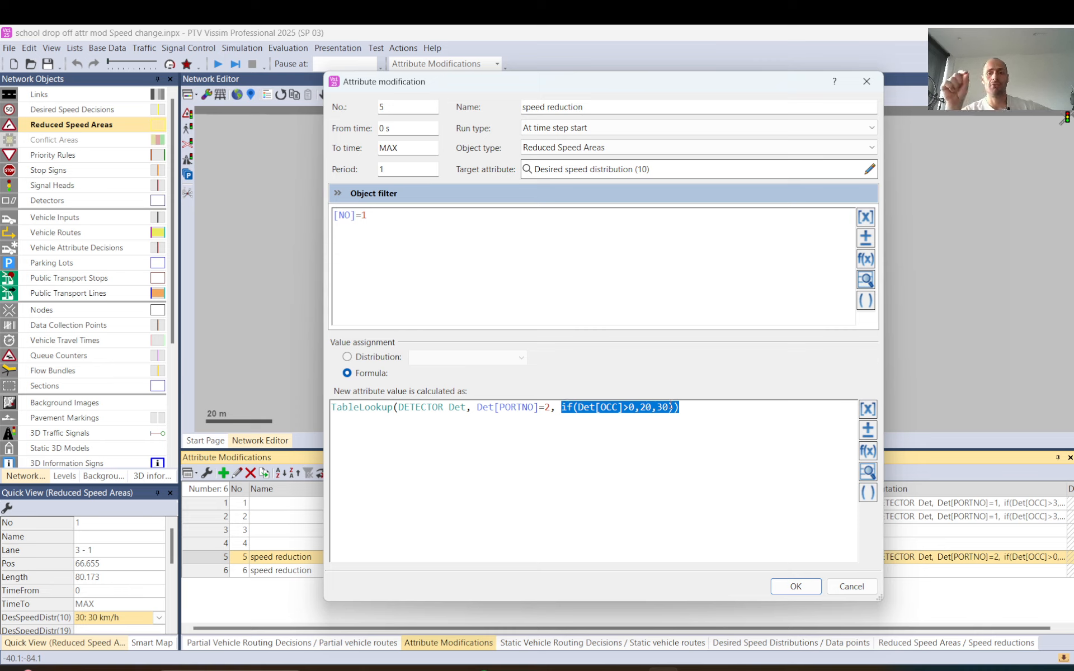
Highlight the Det[OCC] part of the if expression and the Det[PORTNO]=2 condition in the TableLookup formula
{"action": "left_click", "coordinate": [574, 407]}
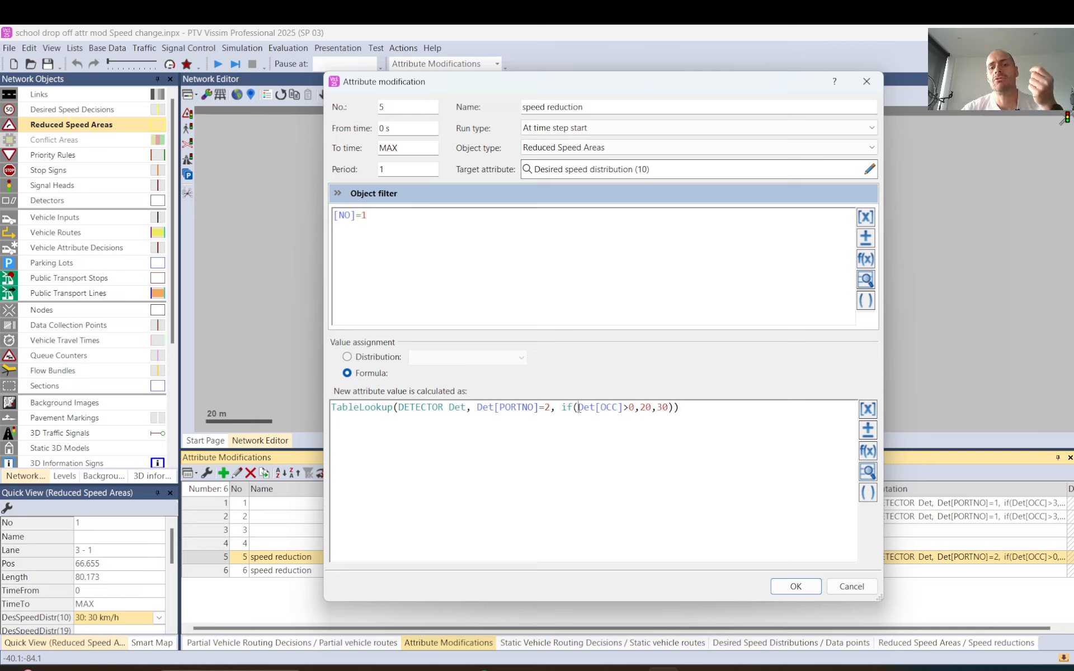
{"action": "left_click_drag", "start_coordinate": [577, 408], "coordinate": [618, 407]}
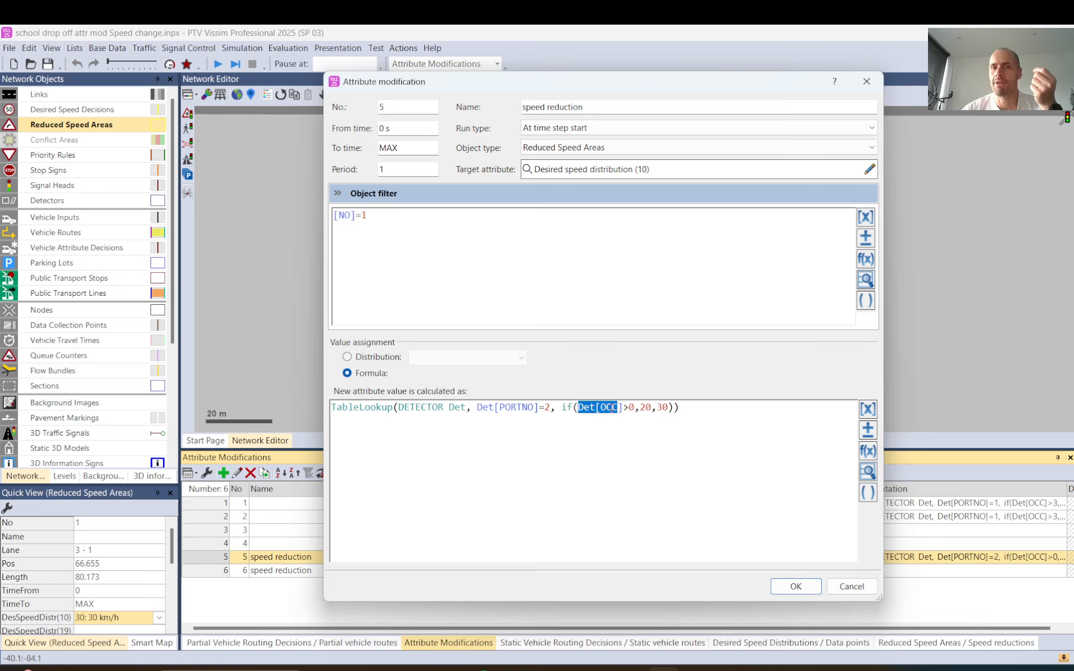
{"action": "left_click", "coordinate": [551, 407]}
{"action": "left_click_drag", "start_coordinate": [551, 408], "coordinate": [490, 407]}
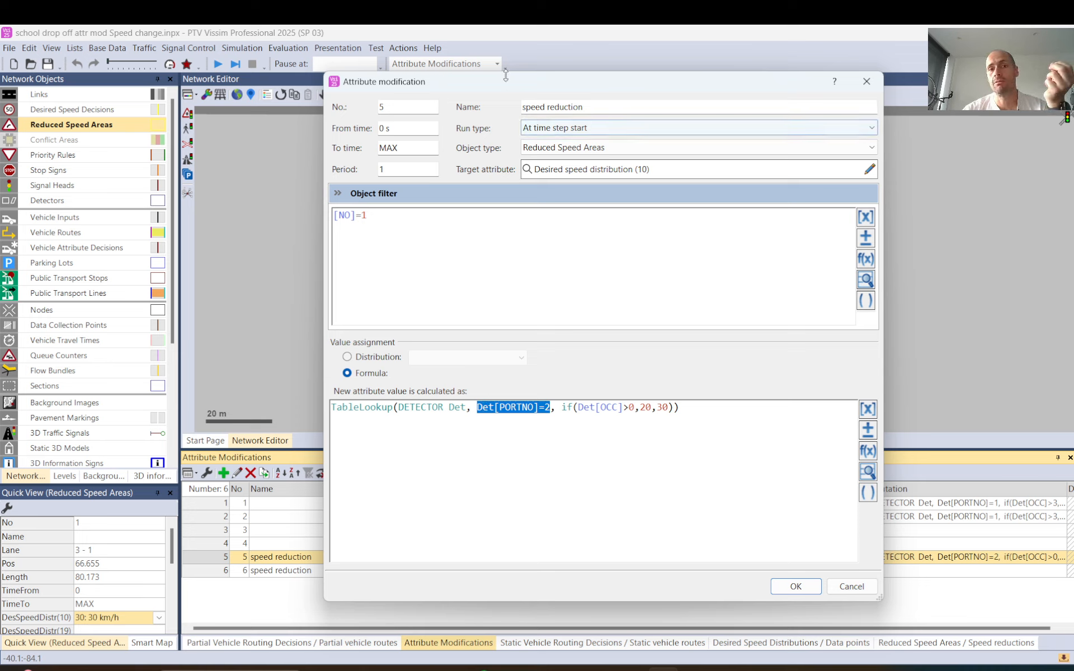
Close attribute modification 5 without saving and select the detector with port number 2 beside the school in the network
{"action": "left_click_drag", "start_coordinate": [509, 85], "coordinate": [694, 91]}
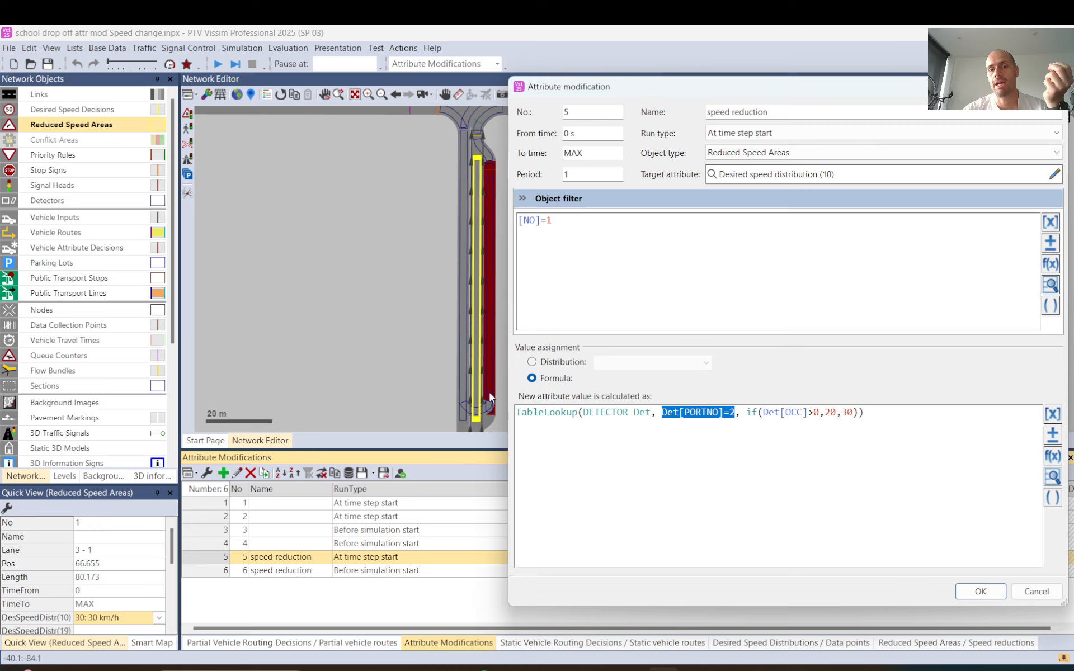
{"action": "left_click", "coordinate": [1036, 592]}
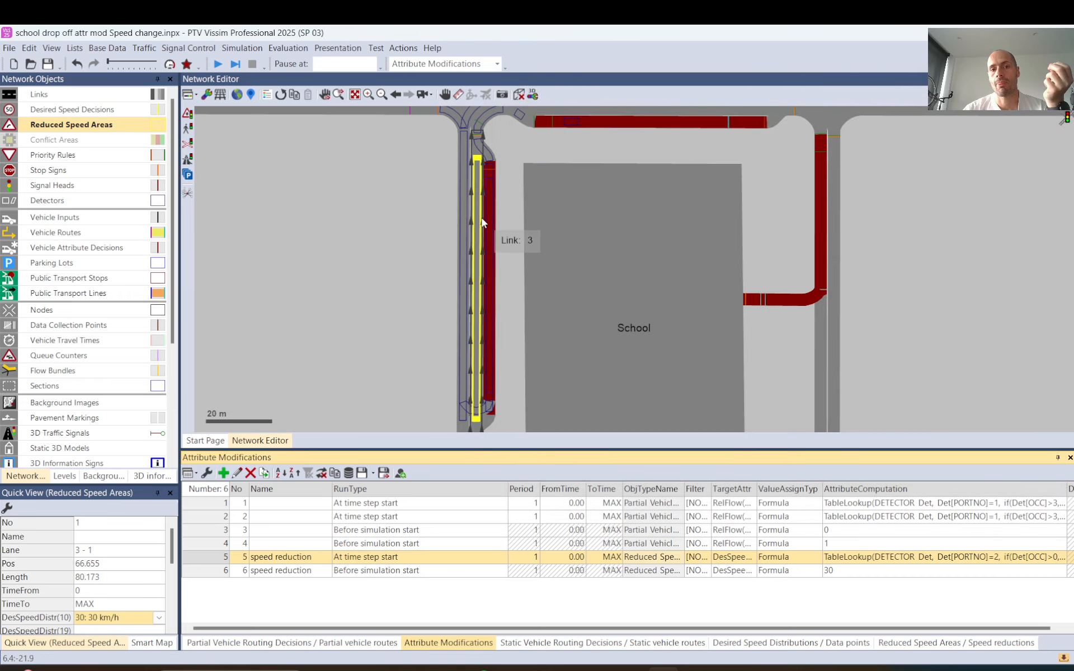
{"action": "left_click", "coordinate": [493, 223]}
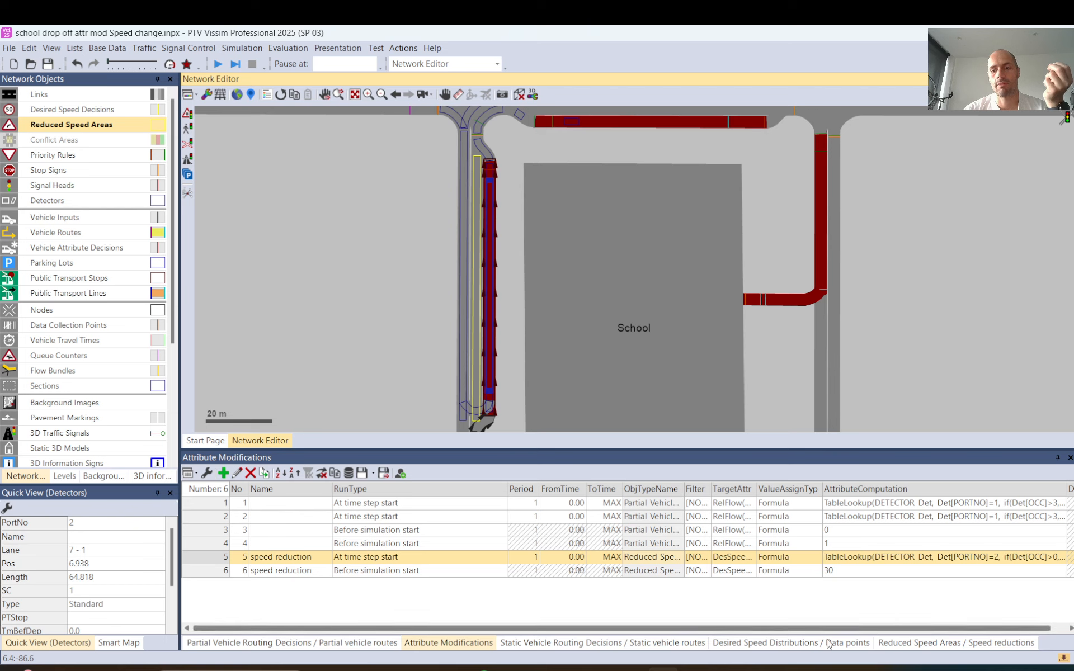
Reopen attribute modification 5, highlight OCC in the formula's if condition, and close it without saving
{"action": "left_click", "coordinate": [732, 647]}
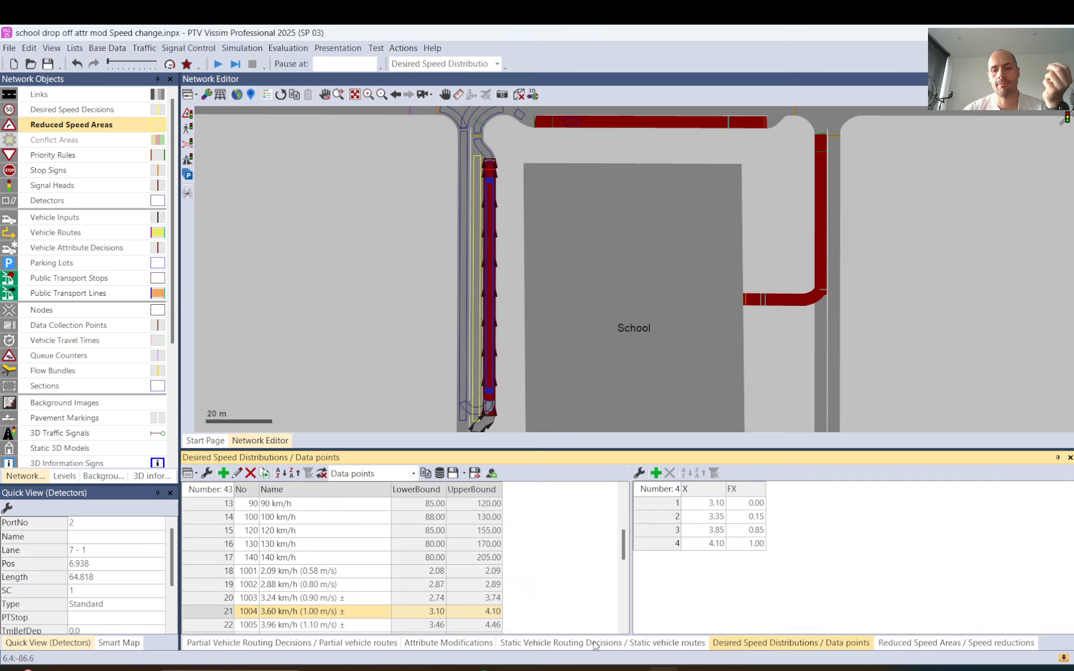
{"action": "left_click", "coordinate": [460, 646]}
{"action": "double_click", "coordinate": [214, 557]}
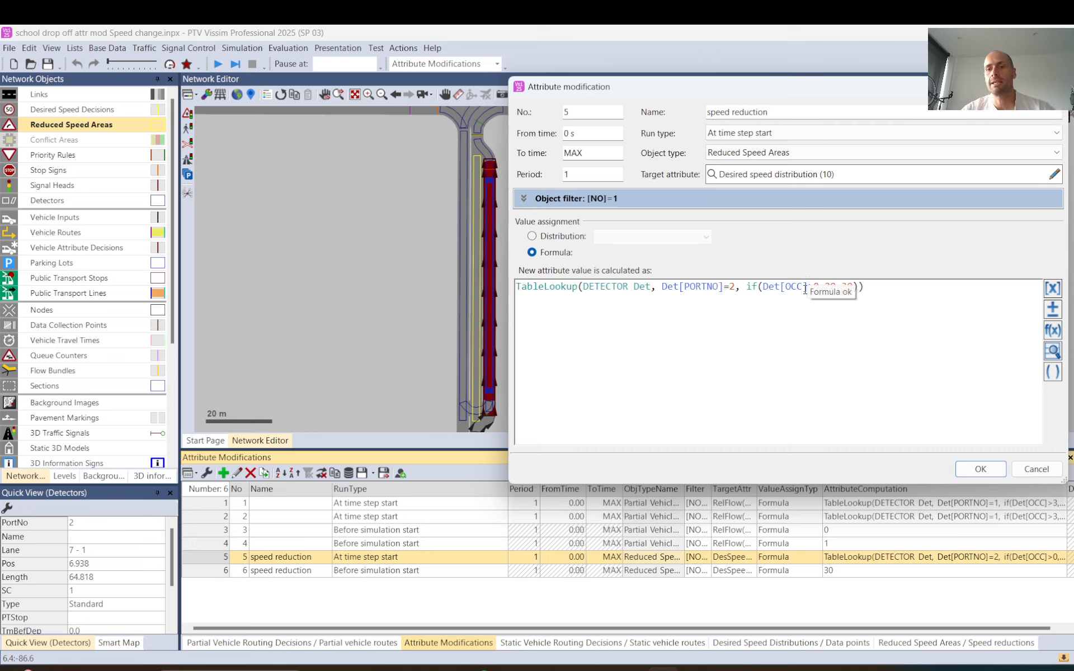
{"action": "left_click_drag", "start_coordinate": [811, 287], "coordinate": [784, 288]}
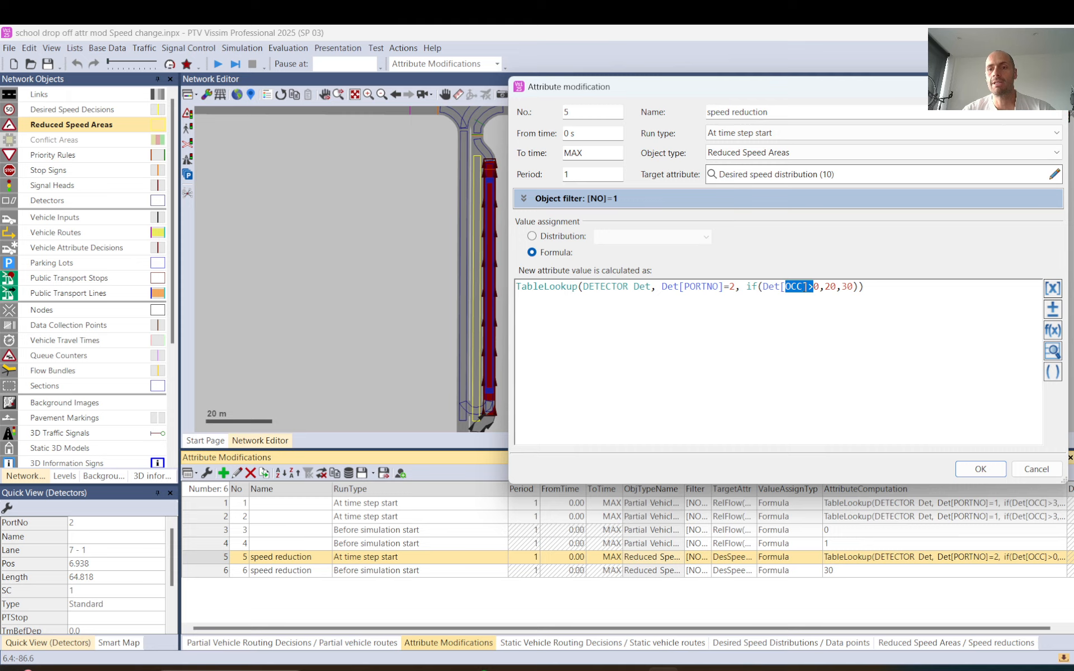
{"action": "left_click", "coordinate": [1037, 468]}
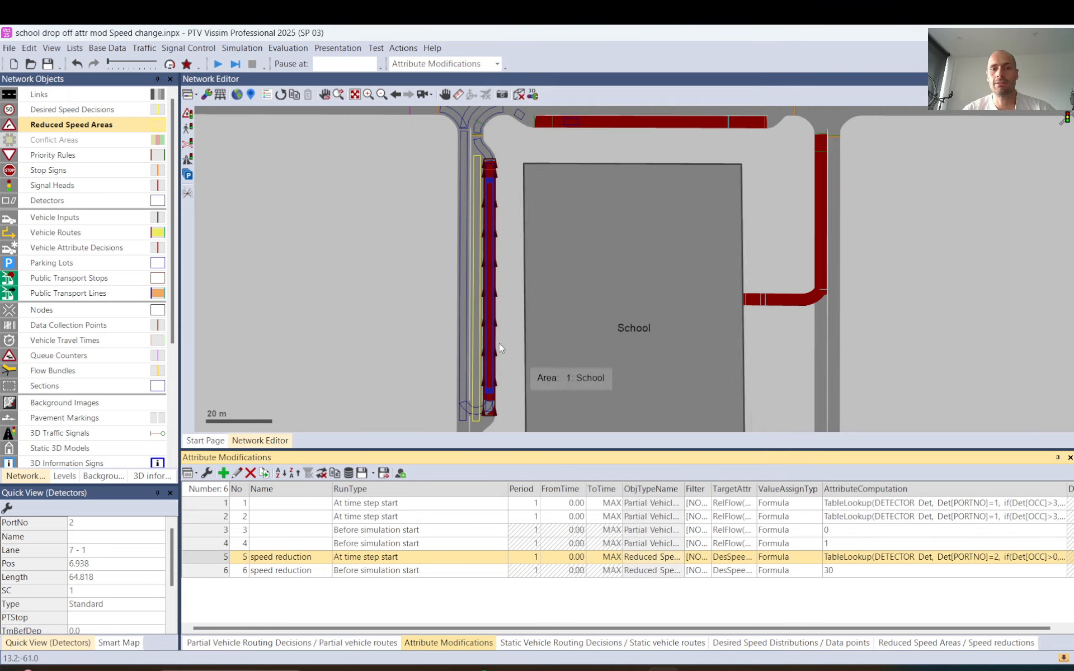
Check the Occupancy attribute's short name and description in the detector's attribute selection without changing the selected attributes
{"action": "right_click", "coordinate": [484, 287]}
{"action": "key", "text": "Escape"}
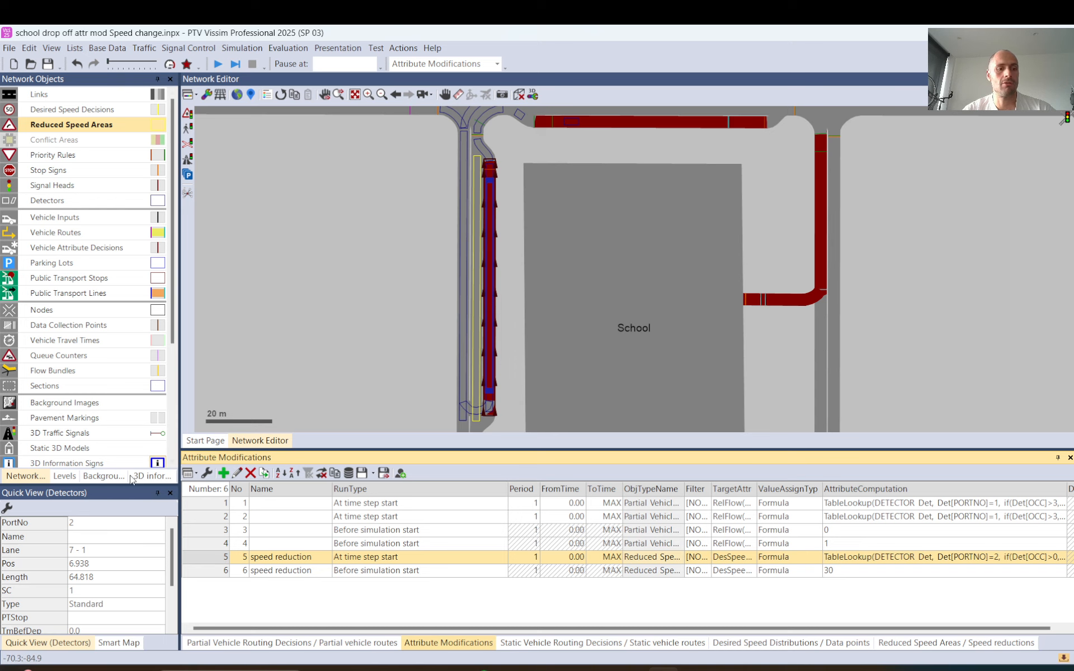
{"action": "left_click", "coordinate": [9, 508]}
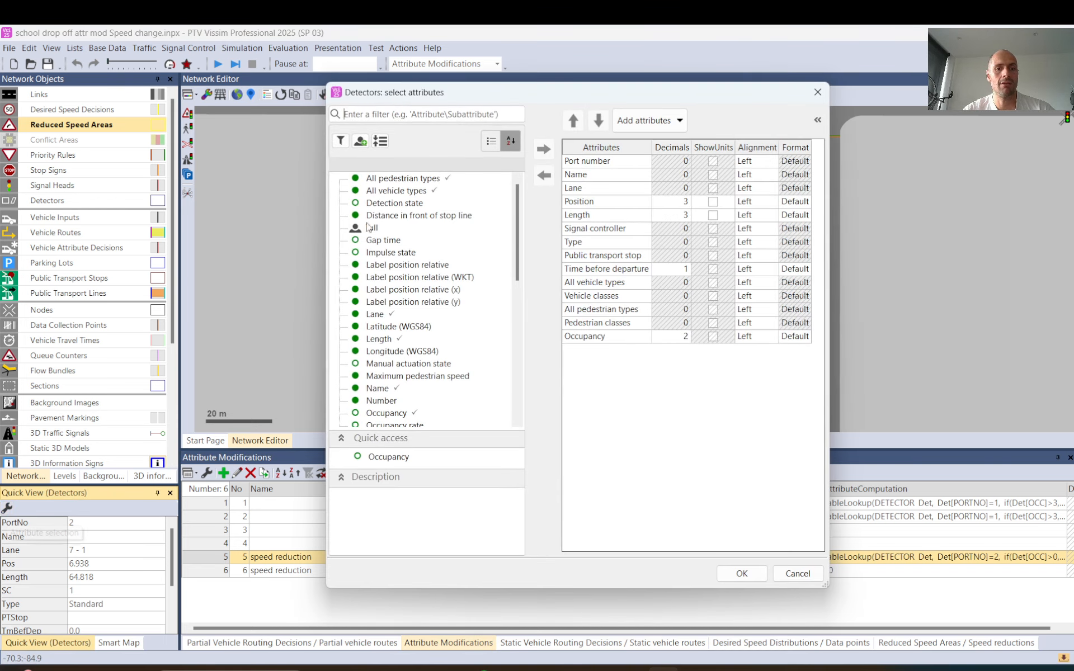
{"action": "left_click", "coordinate": [385, 414]}
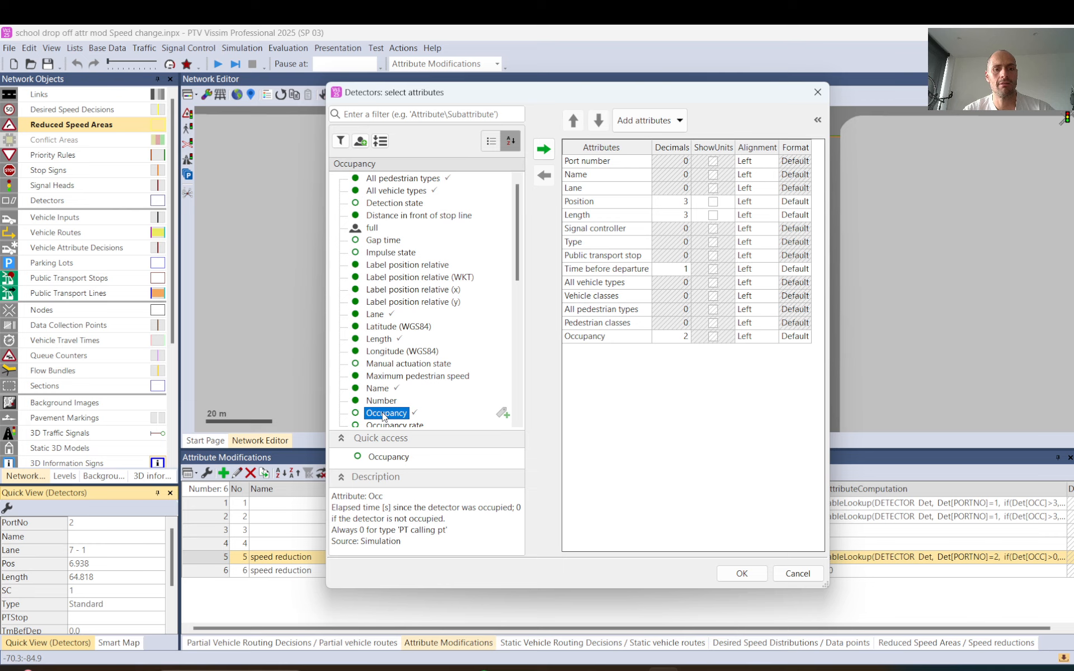
{"action": "double_click", "coordinate": [379, 497]}
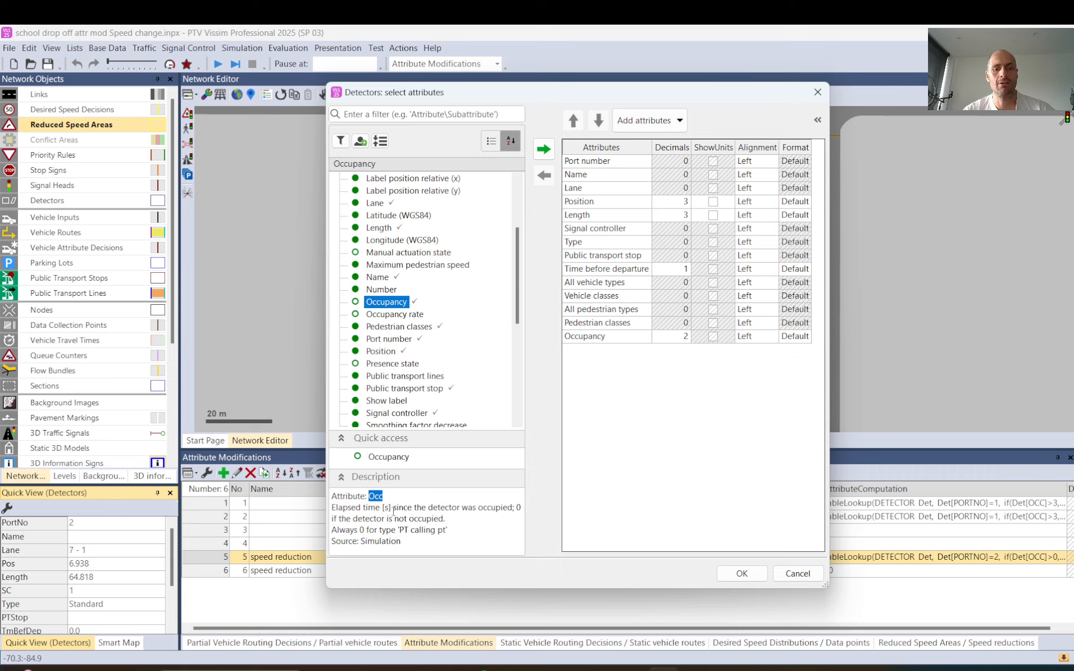
{"action": "left_click", "coordinate": [794, 572]}
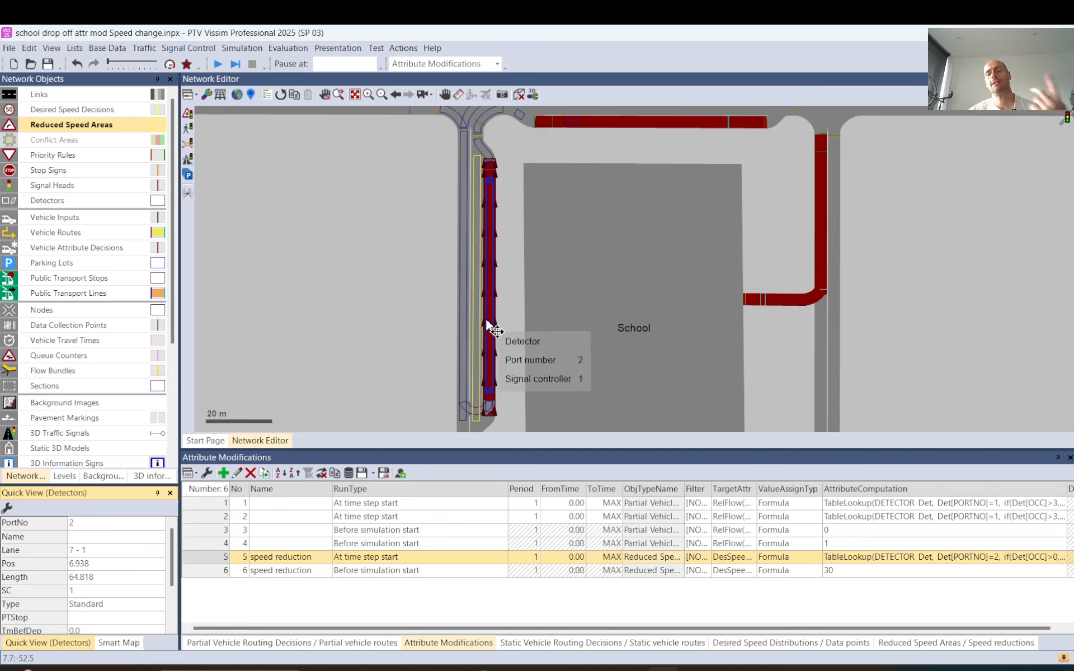
Reopen attribute modification 5 and examine the Det[OCC]>0 condition, its 20 and 30 results, and the complete TableLookup formula
{"action": "left_click", "coordinate": [206, 559]}
{"action": "double_click", "coordinate": [206, 563]}
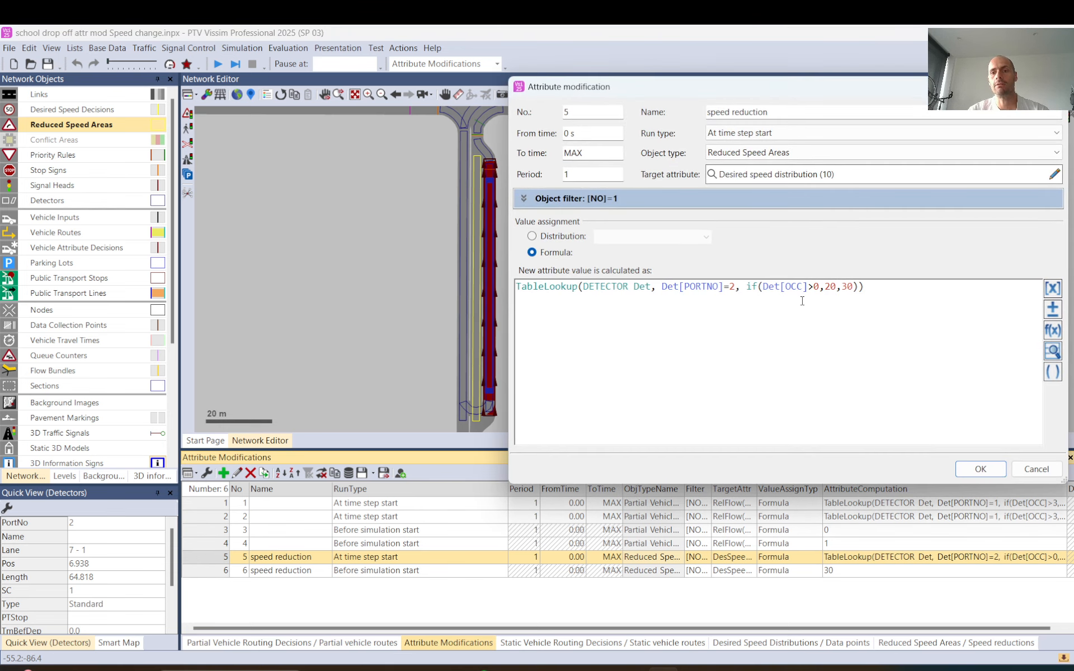
{"action": "left_click_drag", "start_coordinate": [820, 287], "coordinate": [765, 285]}
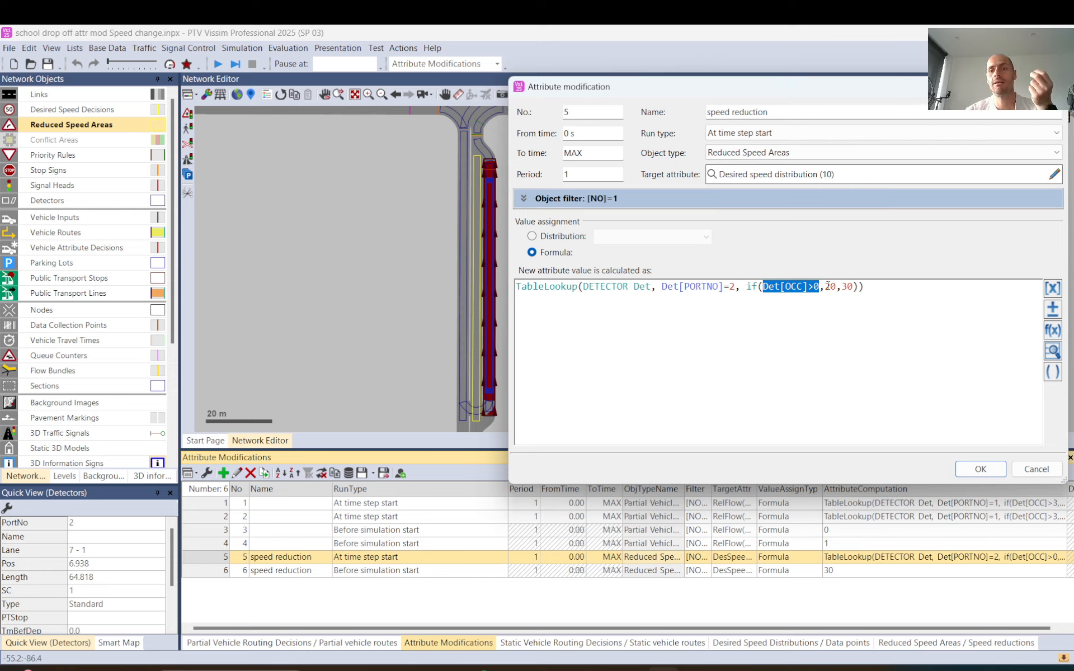
{"action": "left_click_drag", "start_coordinate": [830, 286], "coordinate": [835, 288]}
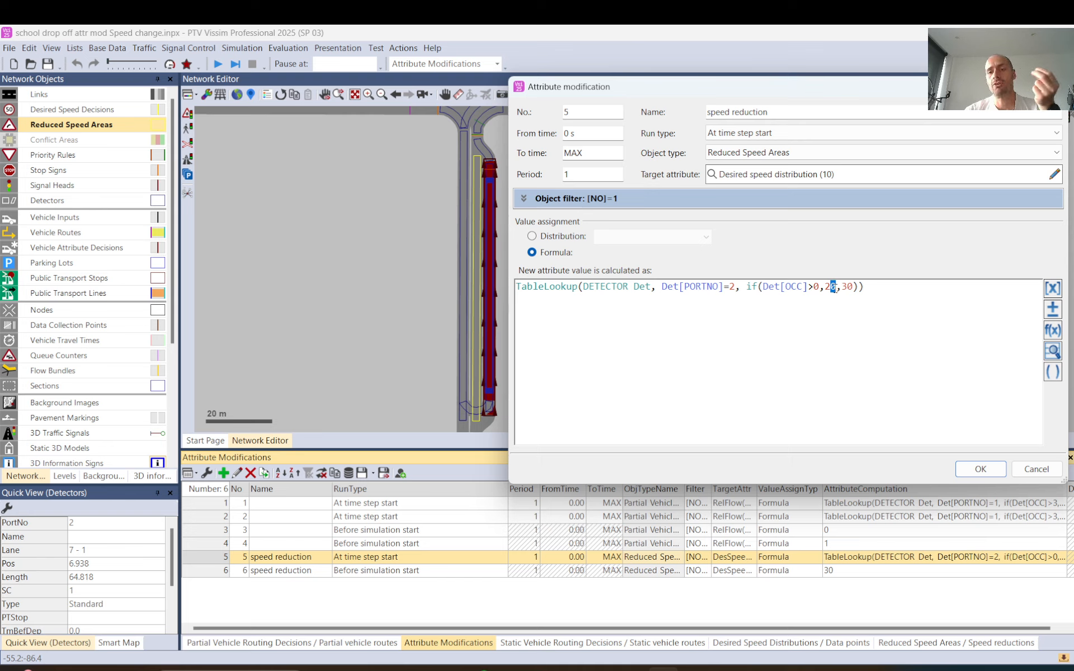
{"action": "left_click", "coordinate": [836, 288]}
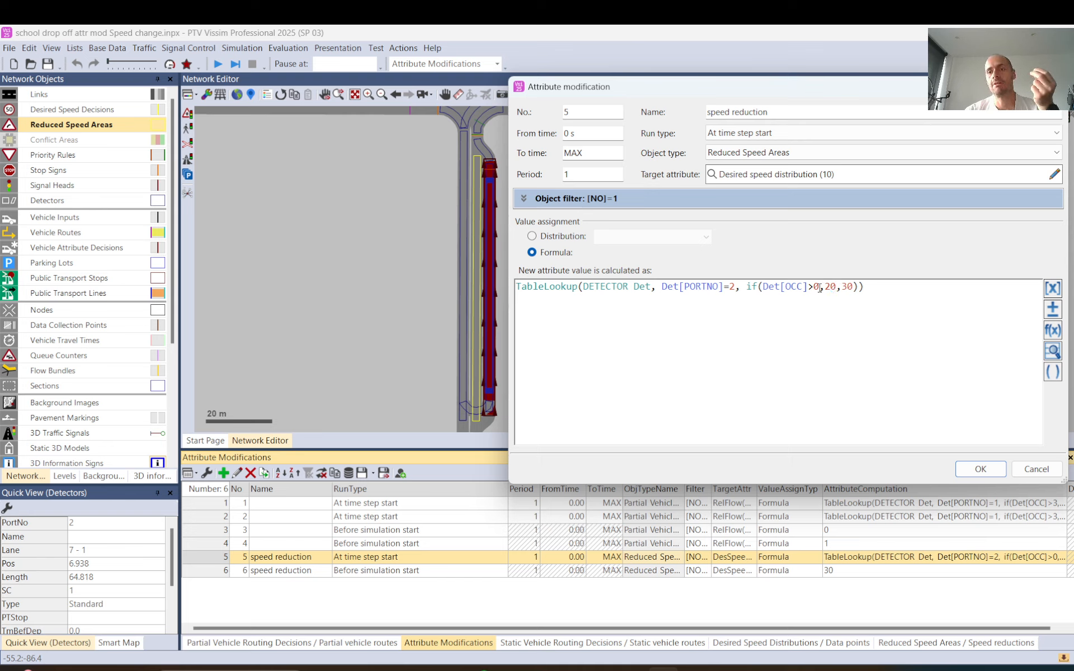
{"action": "left_click_drag", "start_coordinate": [819, 288], "coordinate": [776, 287]}
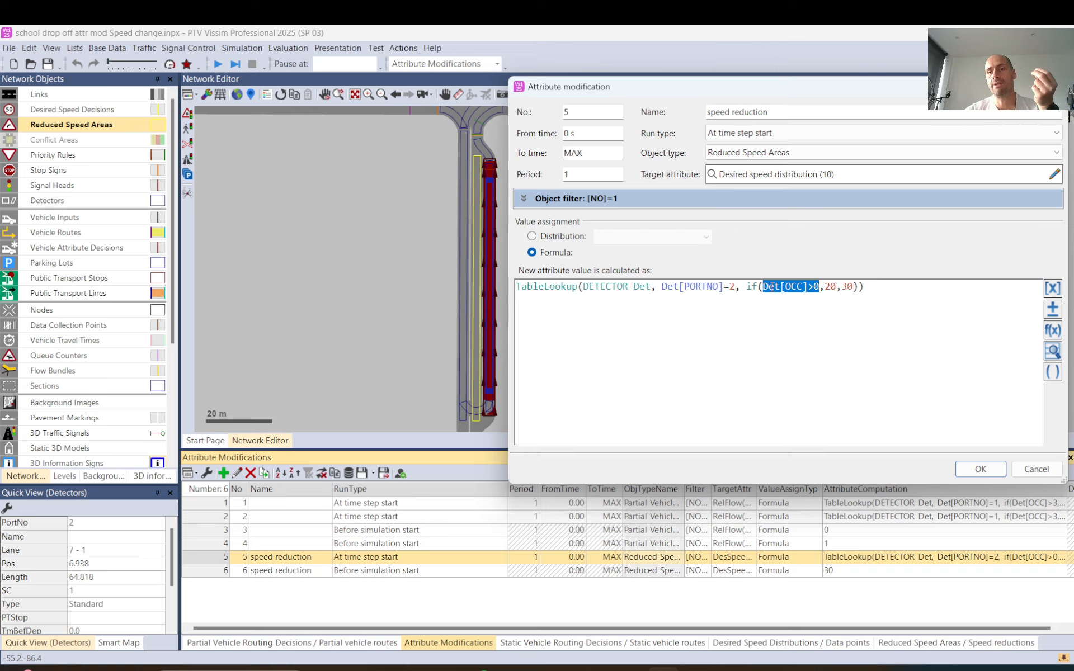
{"action": "left_click_drag", "start_coordinate": [841, 287], "coordinate": [855, 287]}
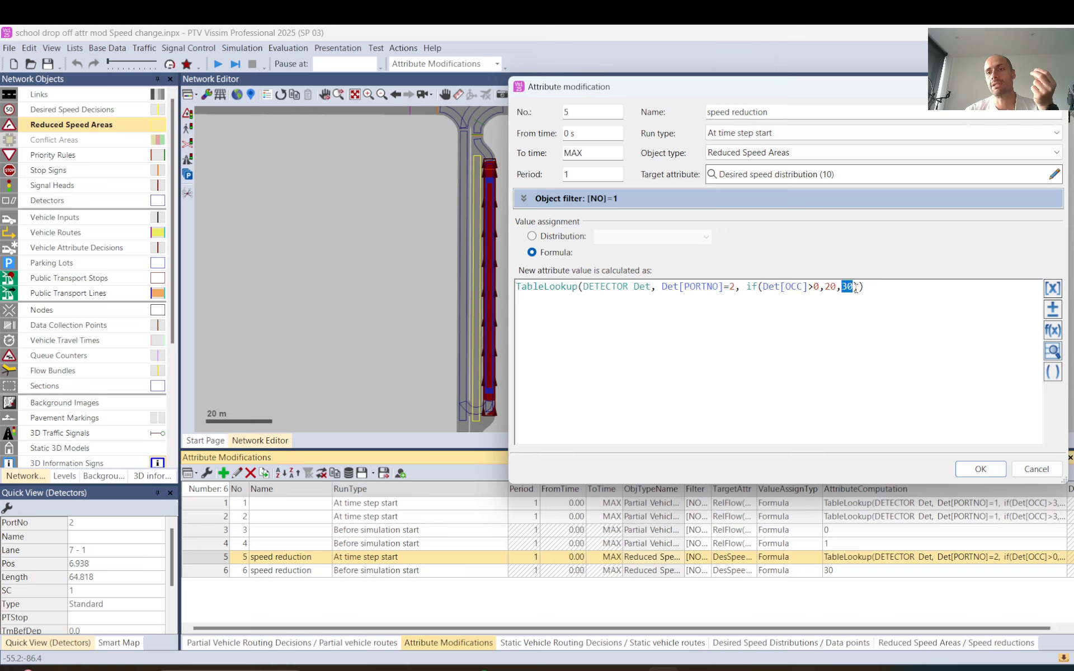
{"action": "left_click", "coordinate": [837, 287]}
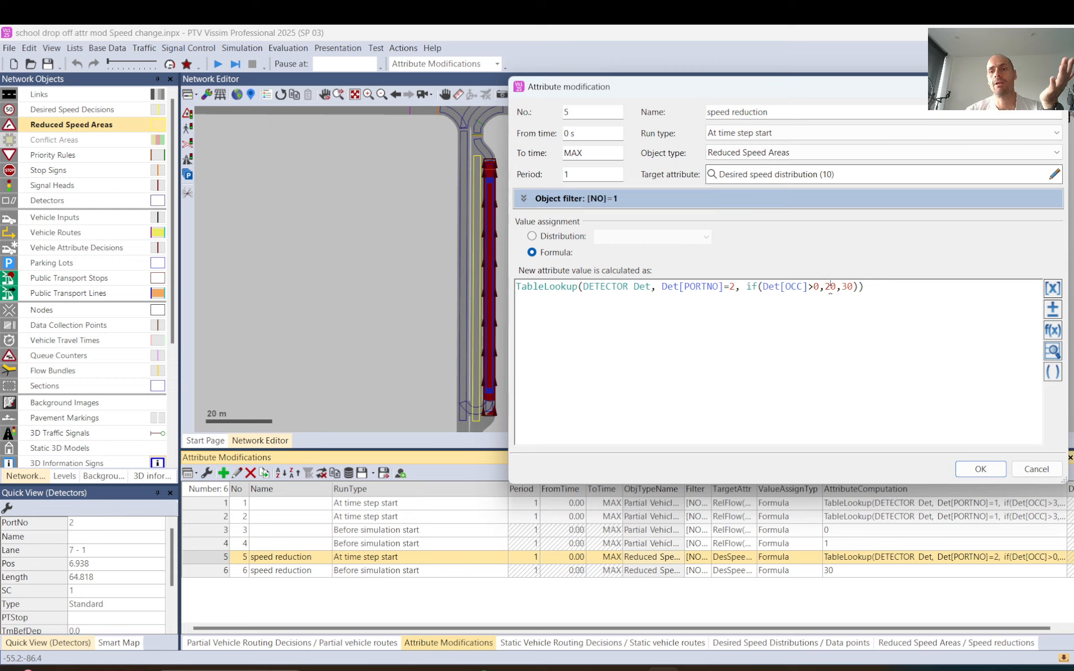
{"action": "left_click_drag", "start_coordinate": [820, 287], "coordinate": [775, 283]}
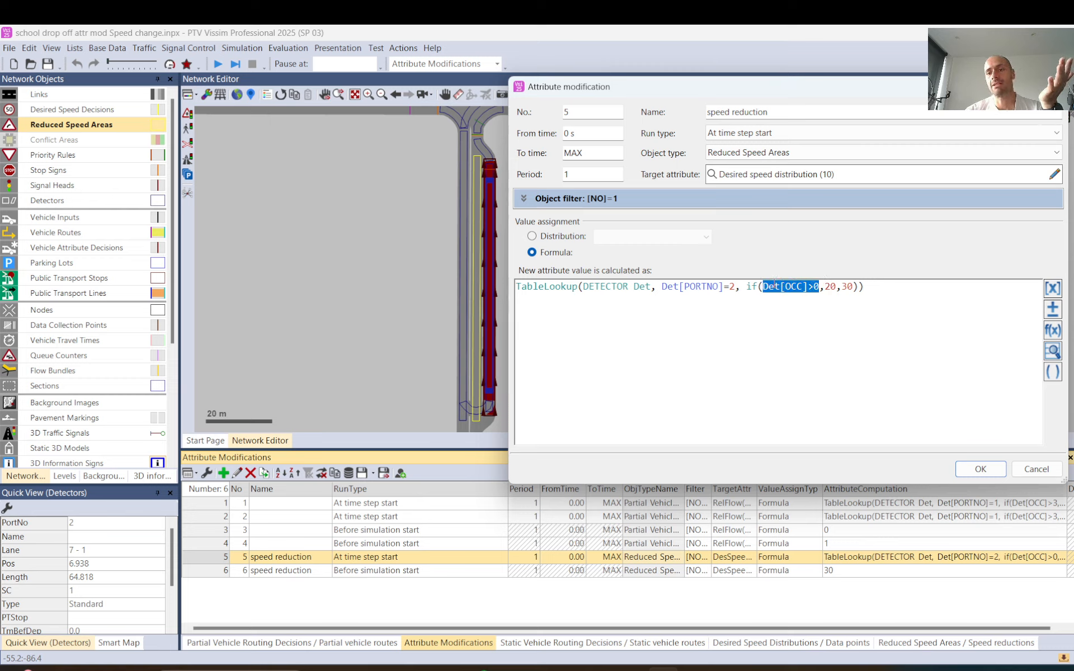
{"action": "double_click", "coordinate": [830, 287]}
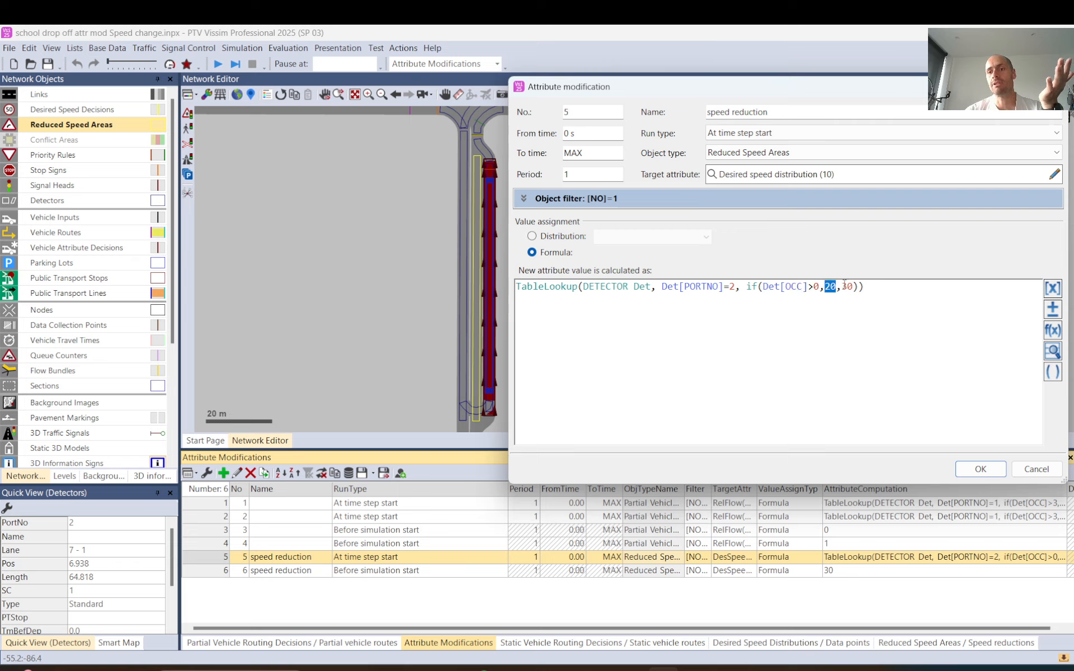
{"action": "double_click", "coordinate": [849, 287]}
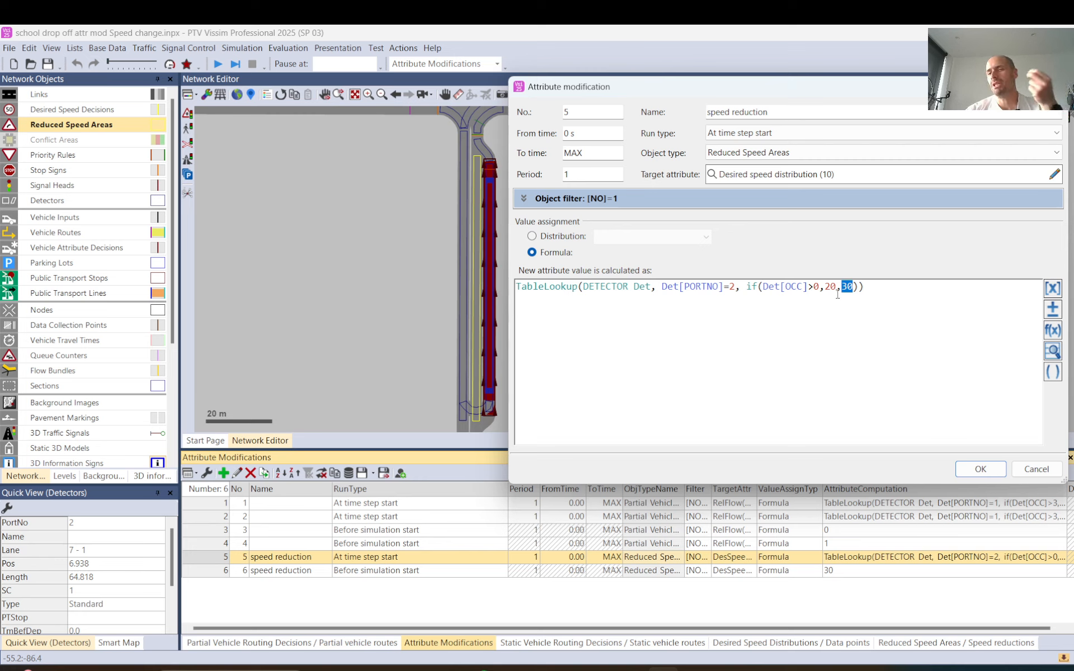
{"action": "left_click_drag", "start_coordinate": [863, 287], "coordinate": [532, 303]}
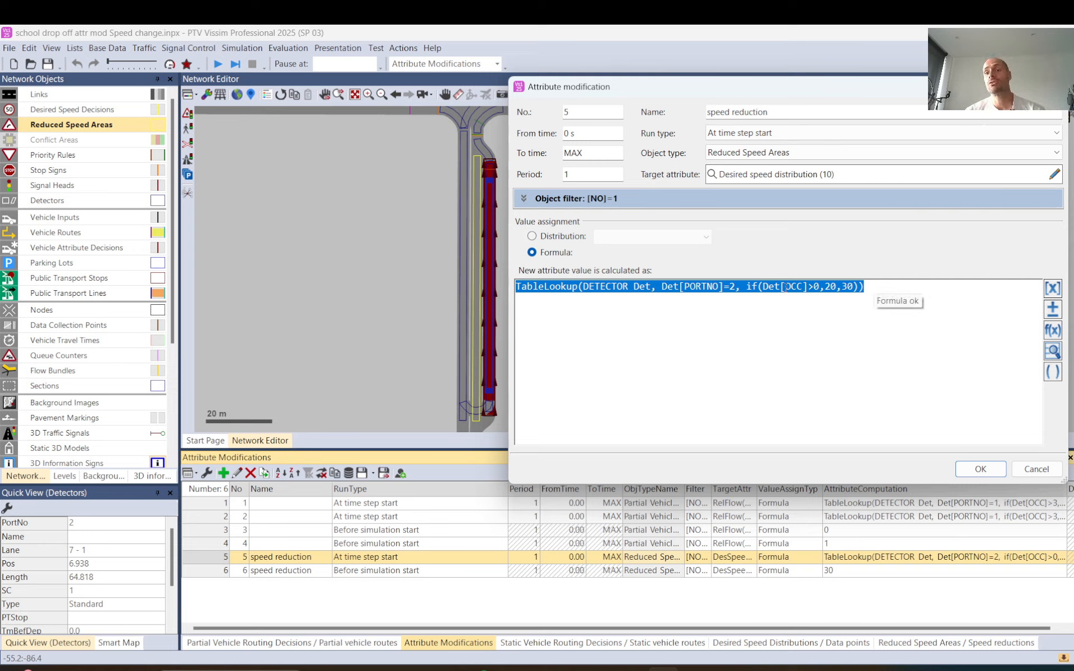
{"action": "left_click", "coordinate": [880, 292]}
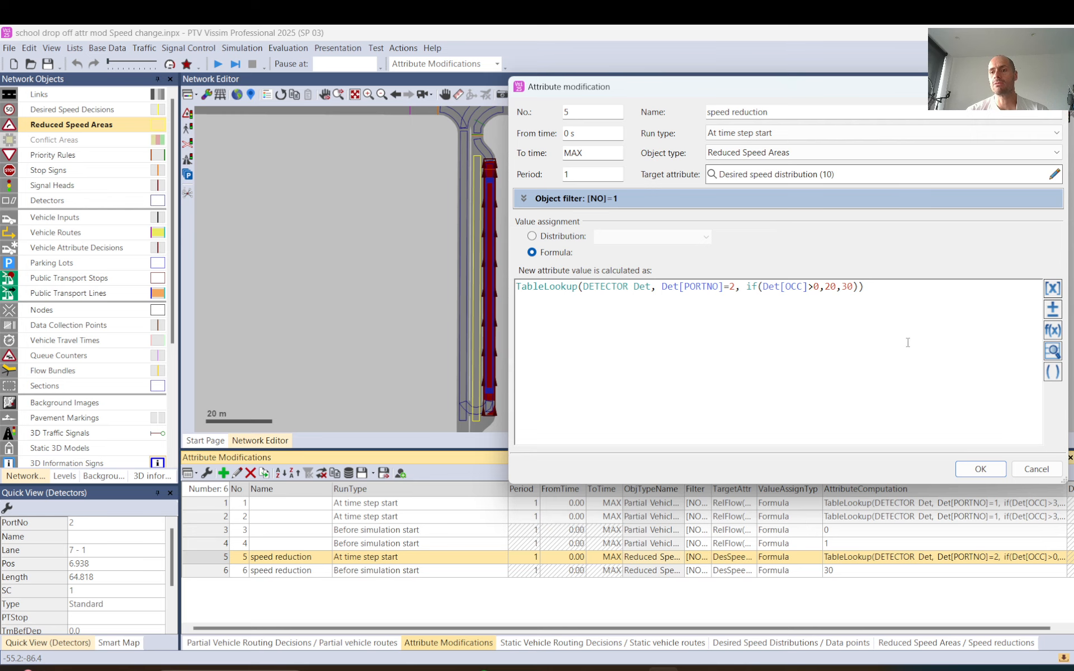
Confirm attribute modification 5, duplicate it, and open the copy for editing
{"action": "left_click", "coordinate": [960, 465]}
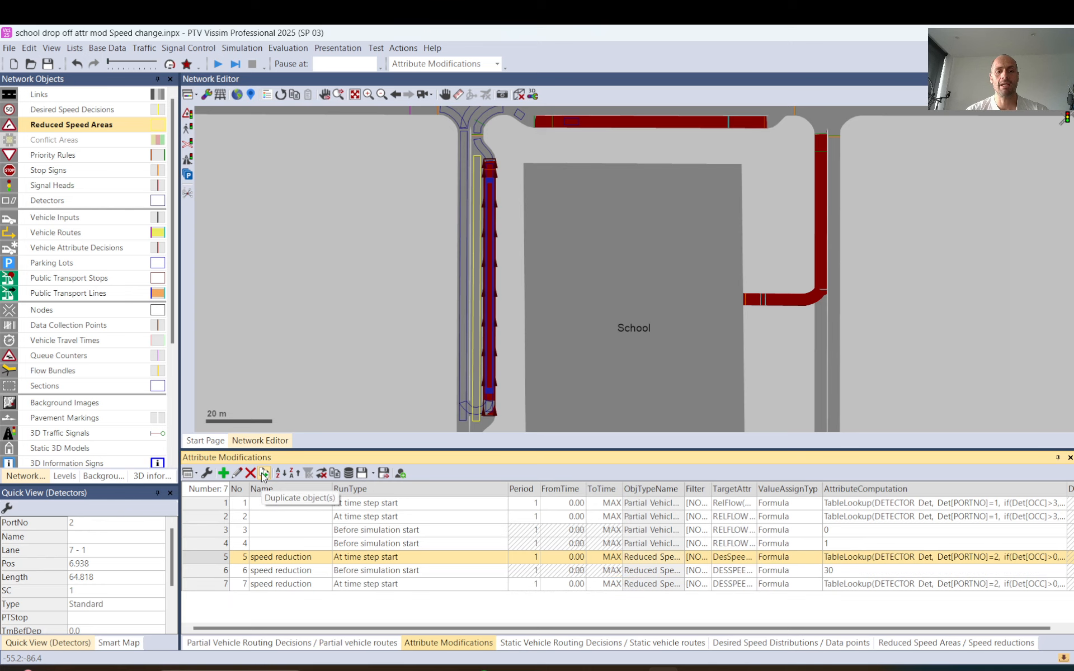
{"action": "double_click", "coordinate": [207, 583]}
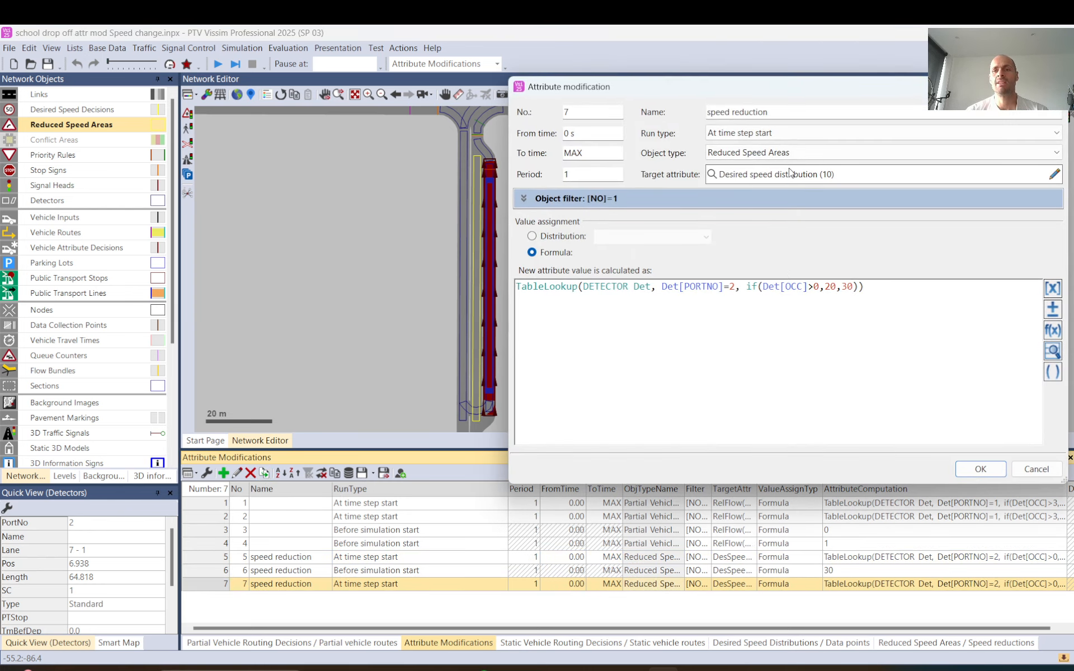
Try naming the copy "speed reductionheavies" with Desired speed distribution (20: HGV) as target attribute, and discard these edits
{"action": "left_click", "coordinate": [794, 112]}
{"action": "type", "text": "h"}
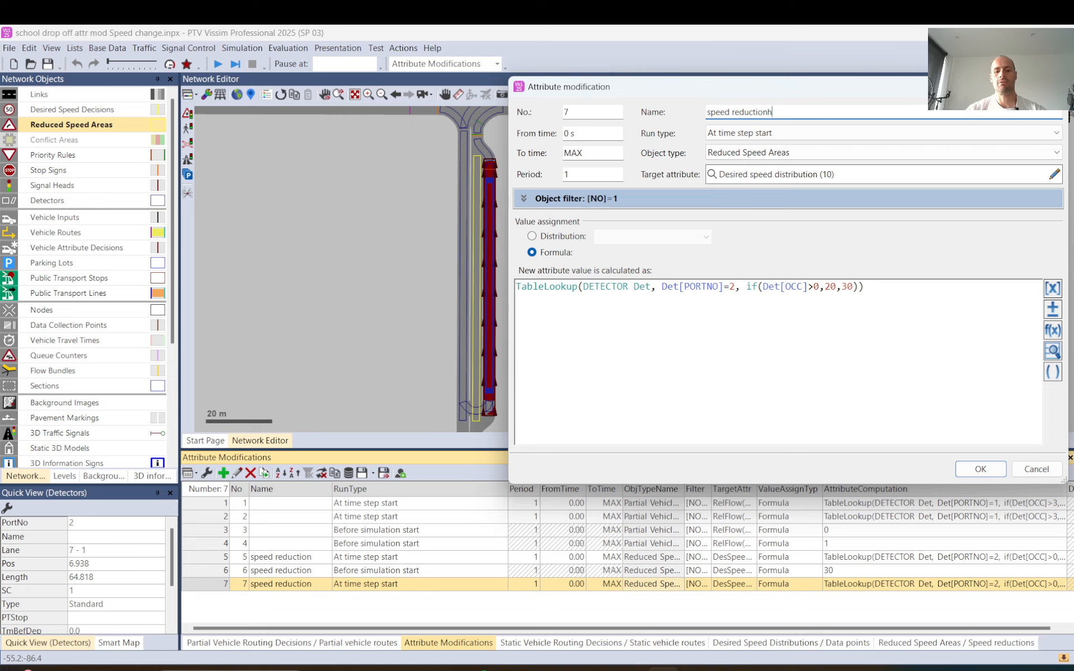
{"action": "type", "text": "eavies"}
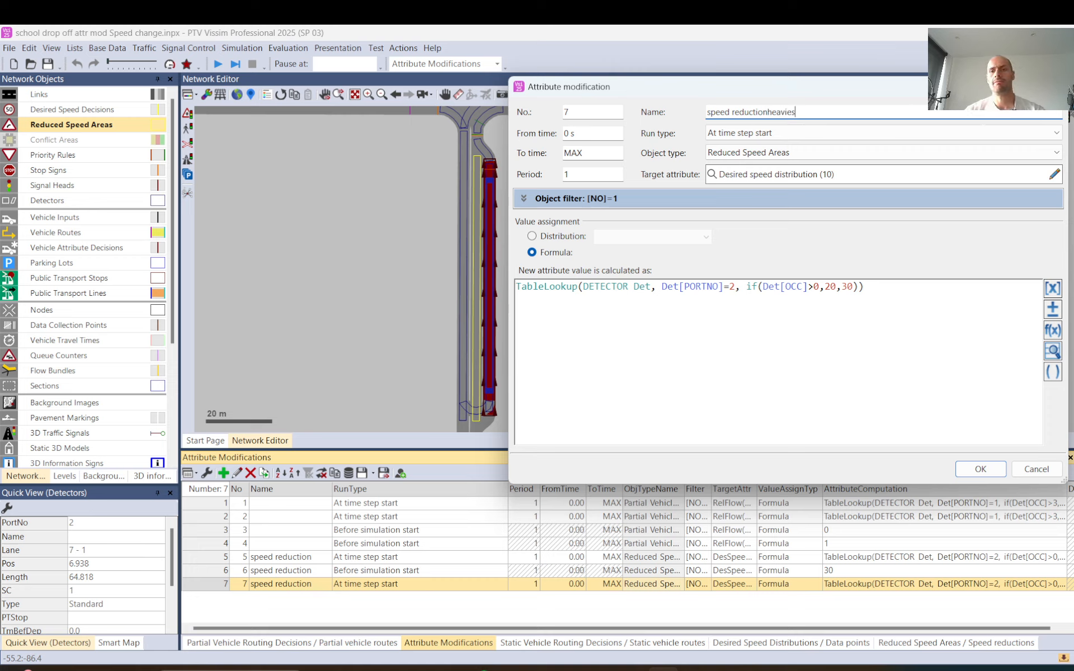
{"action": "left_click", "coordinate": [838, 174]}
{"action": "left_click", "coordinate": [839, 174]}
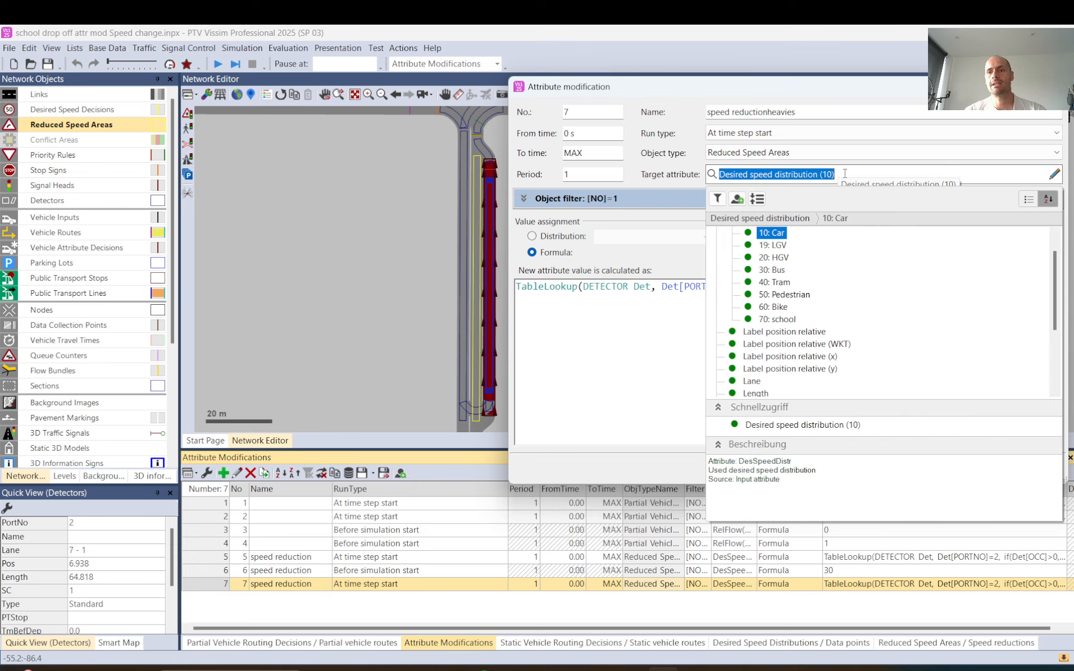
{"action": "left_click", "coordinate": [779, 258]}
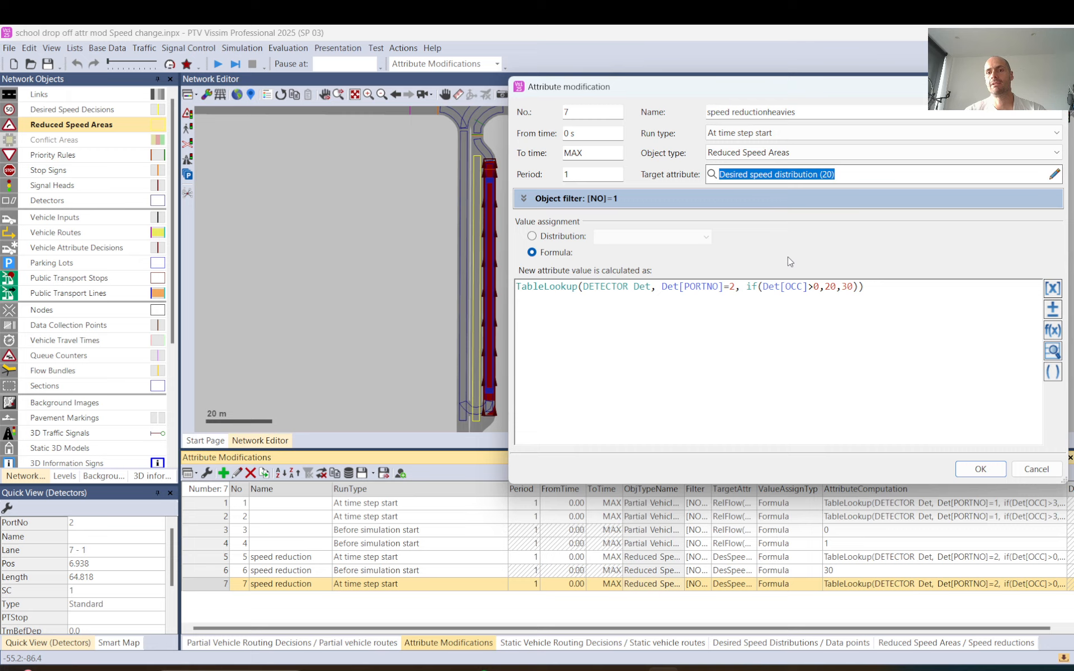
{"action": "left_click", "coordinate": [1037, 469]}
{"action": "left_click", "coordinate": [354, 238]}
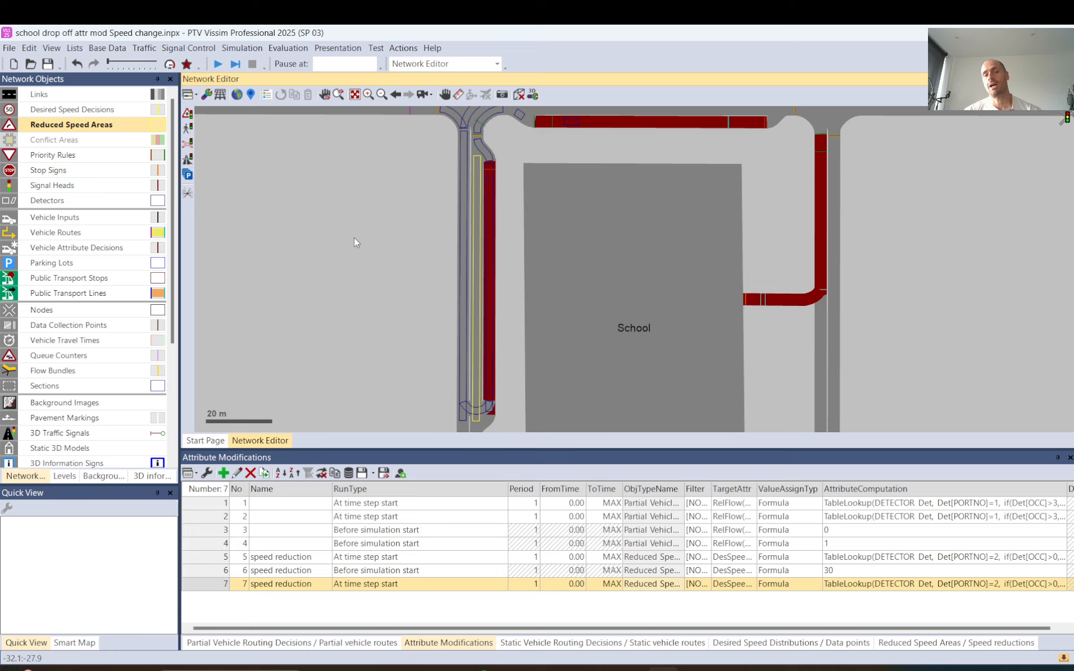